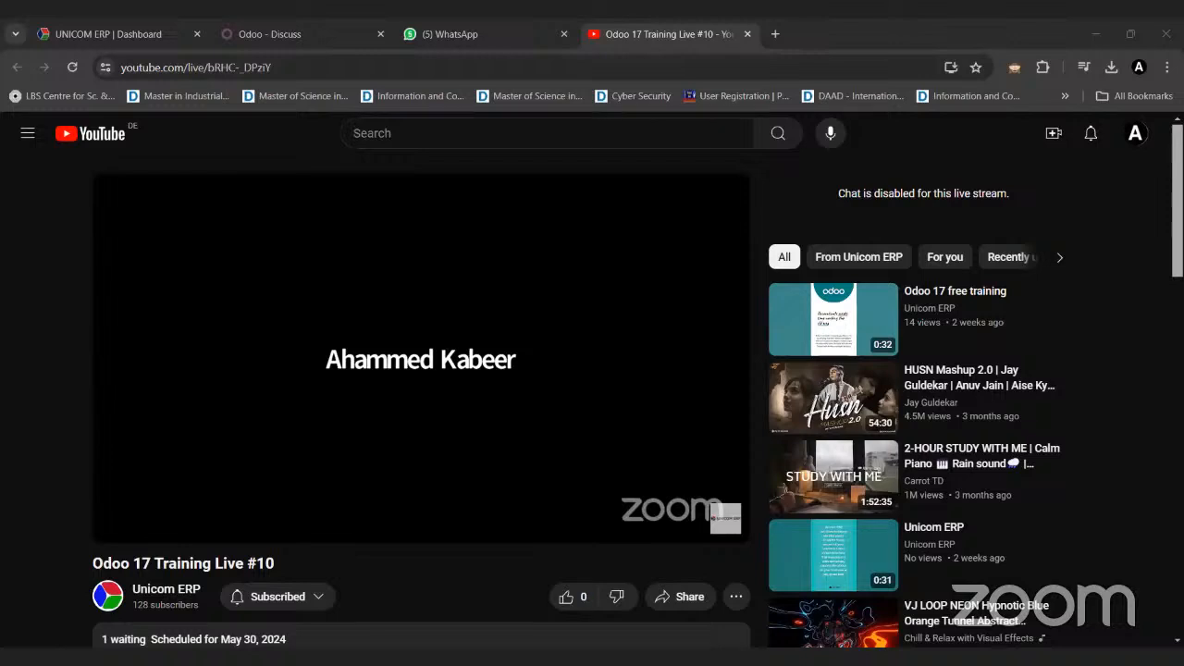
- Close the WhatsApp and YouTube tabs and switch to the Odoo Discuss page
click(564, 34)
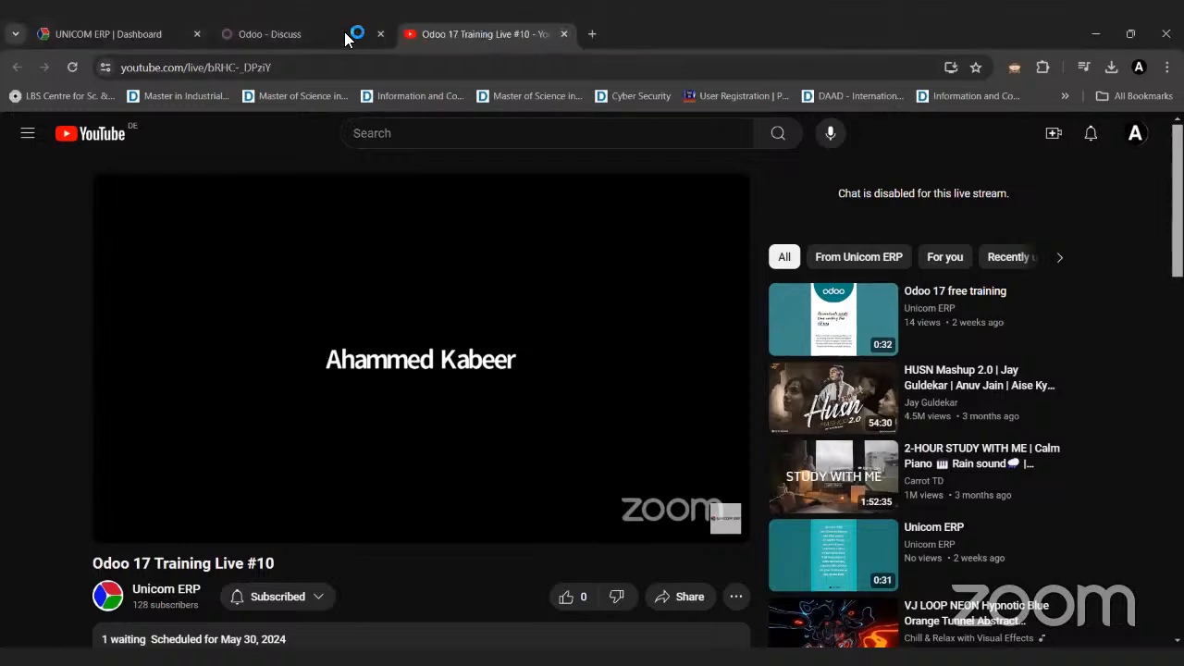
click(265, 34)
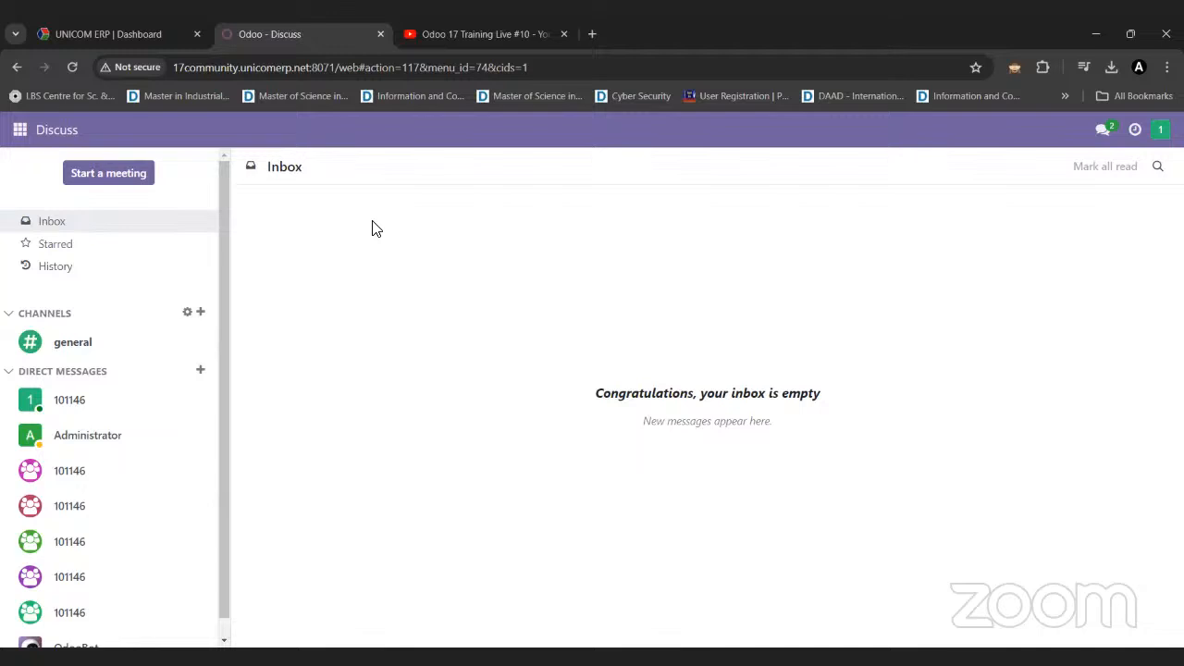
click(135, 24)
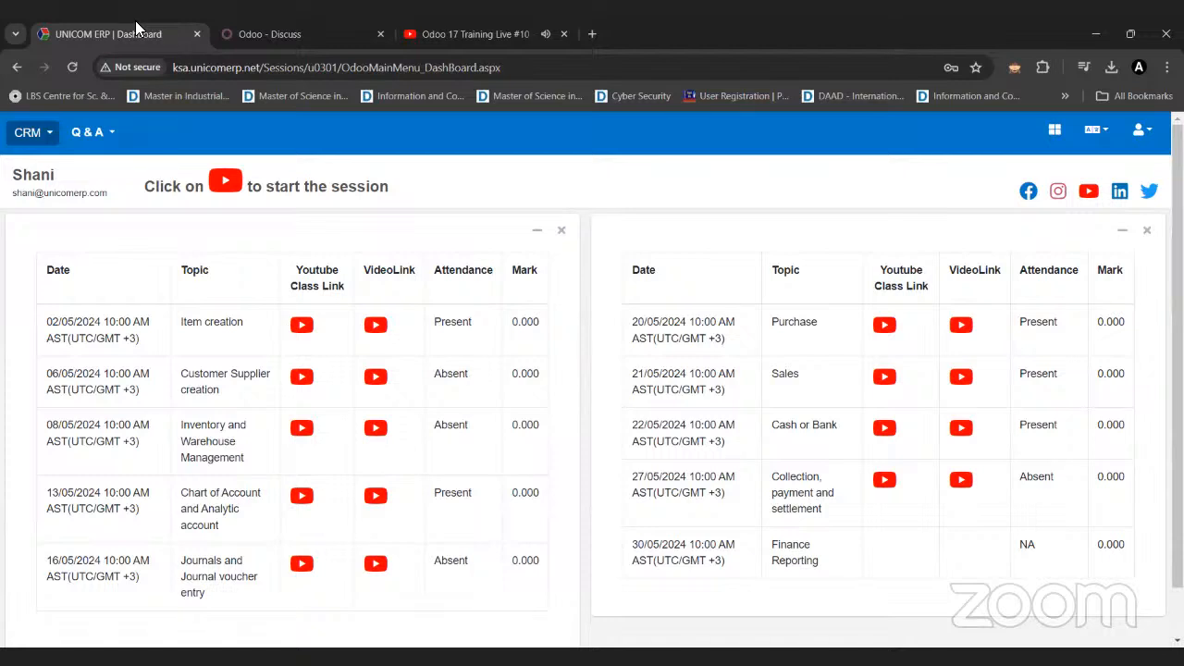
click(563, 34)
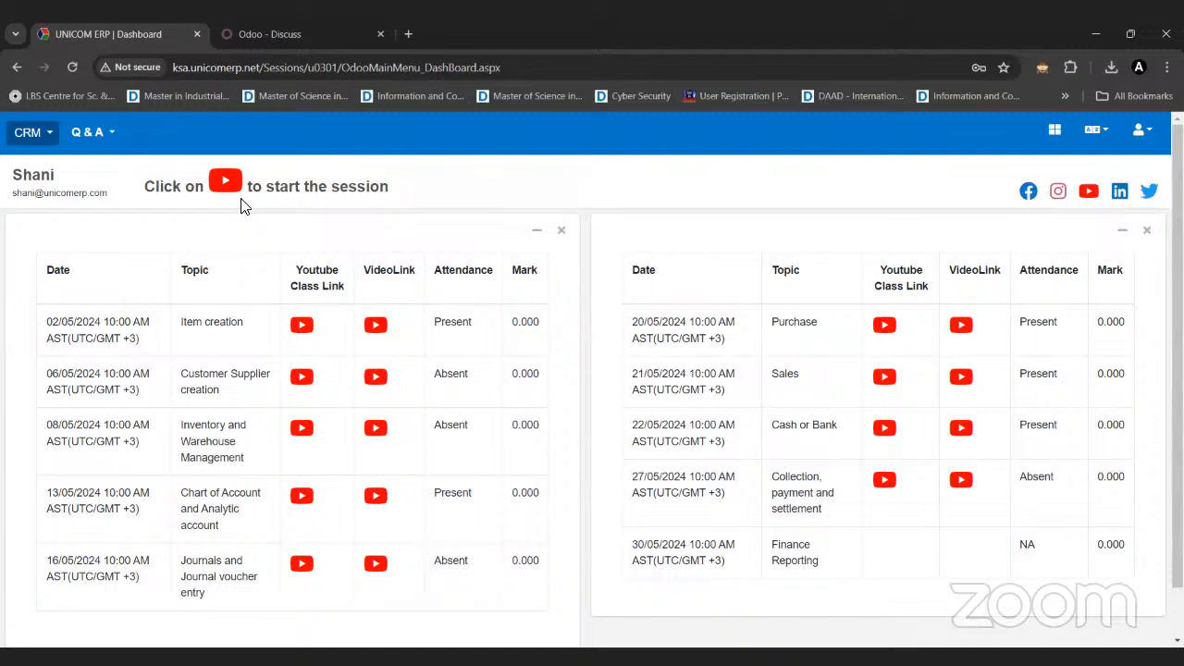
click(322, 28)
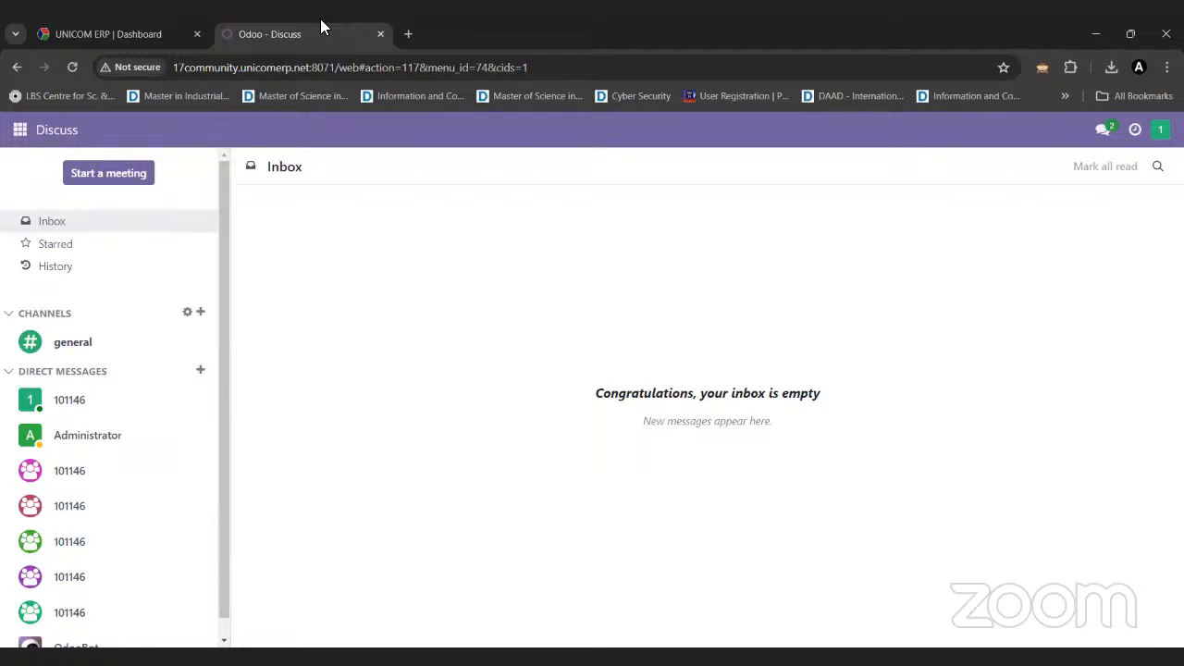
- Open the Accounting app and look through its list of available reports
click(20, 133)
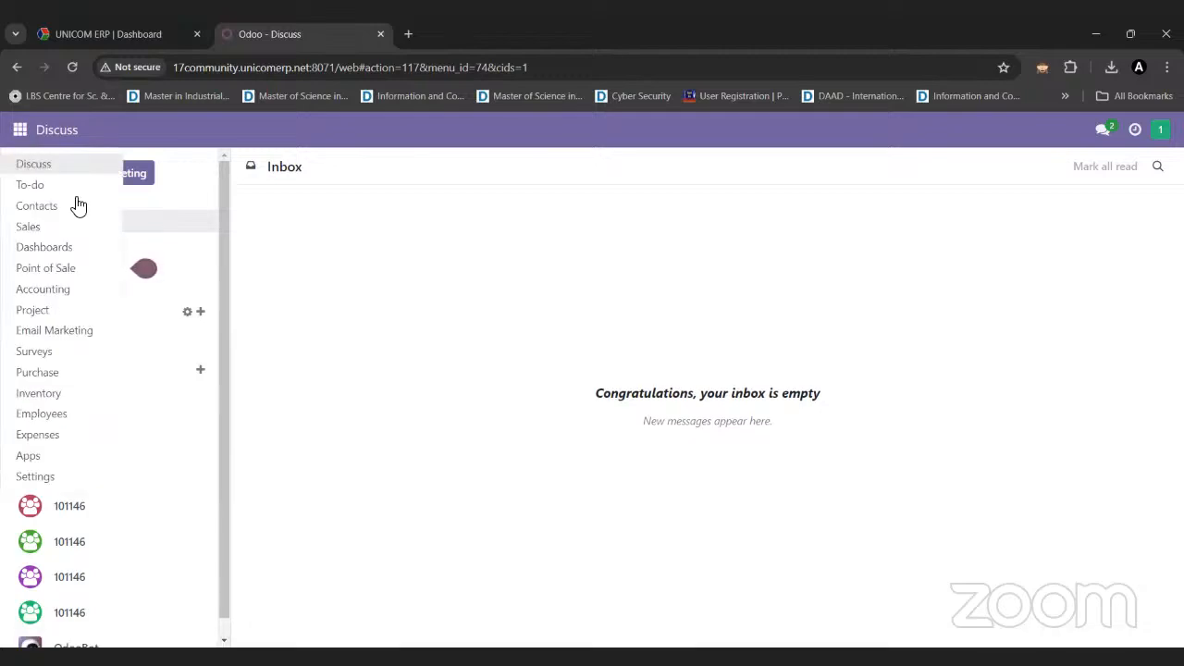
click(37, 289)
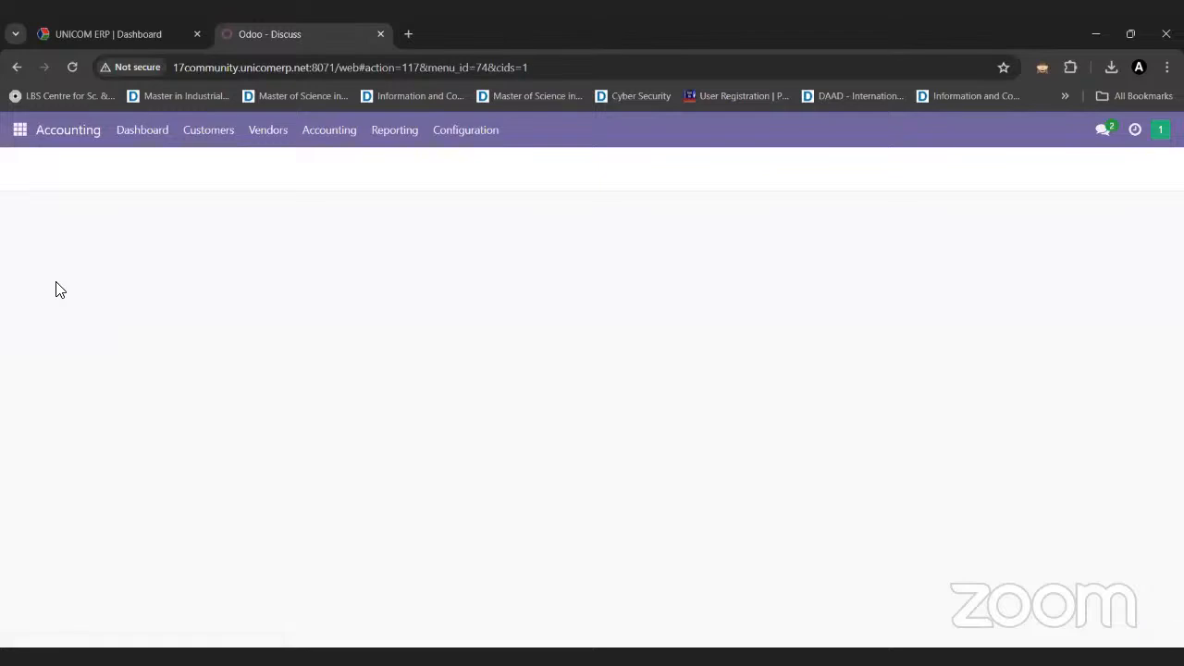
click(404, 138)
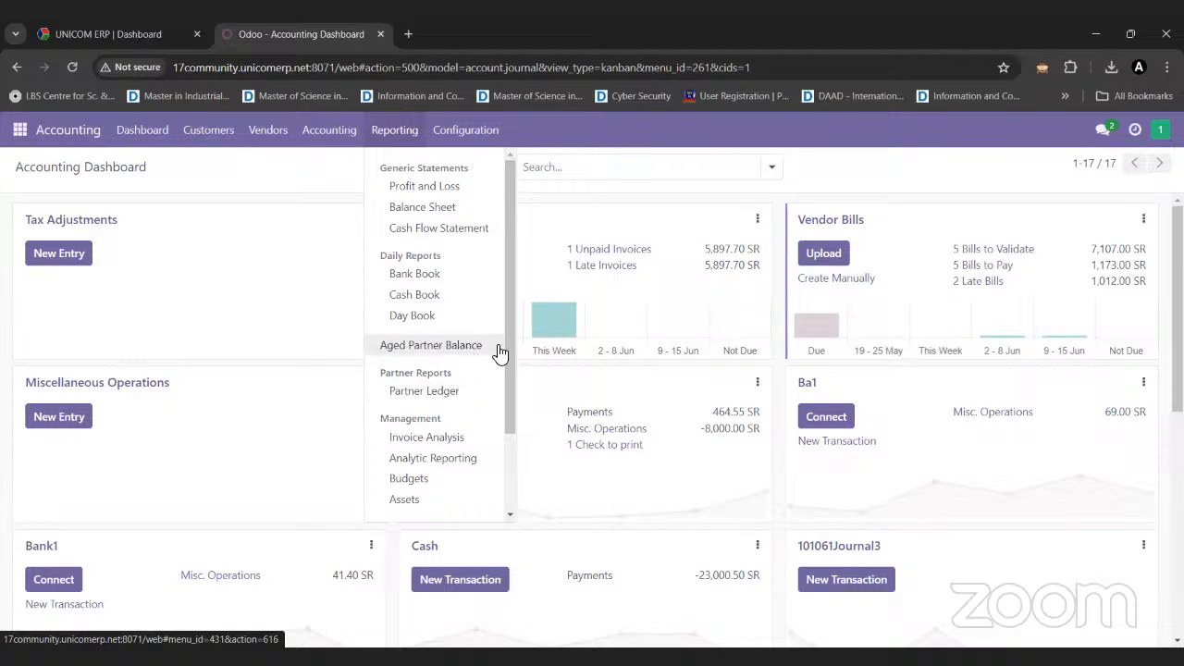
drag(505, 344, 503, 407)
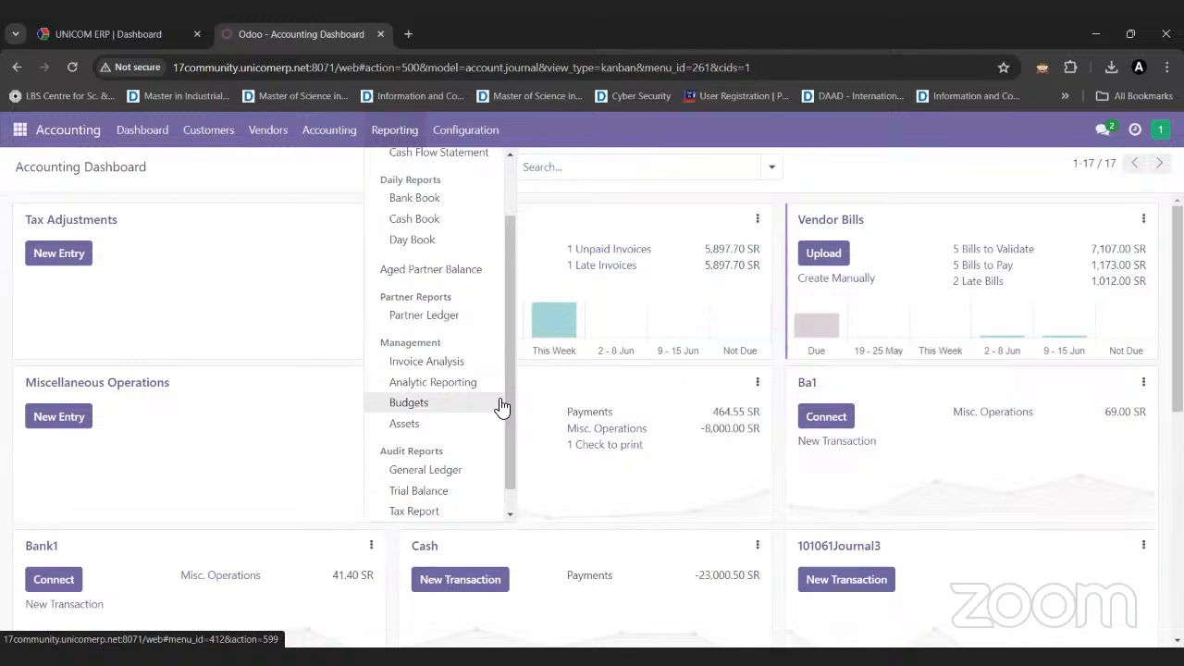
drag(507, 409, 507, 427)
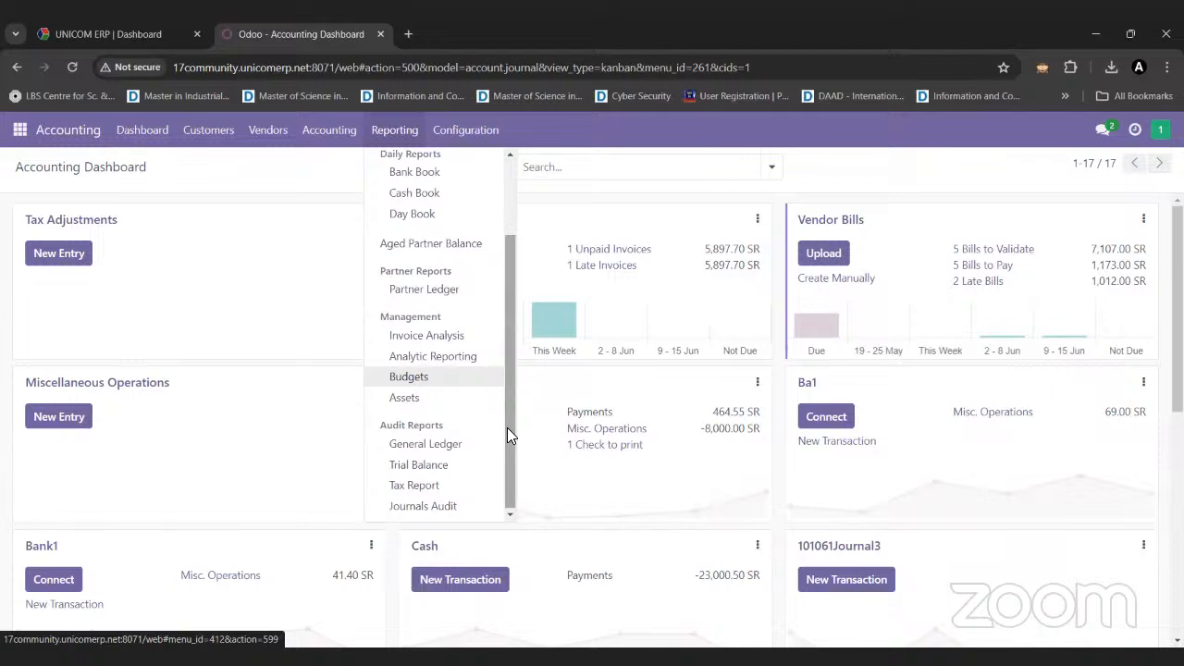
drag(507, 427, 538, 298)
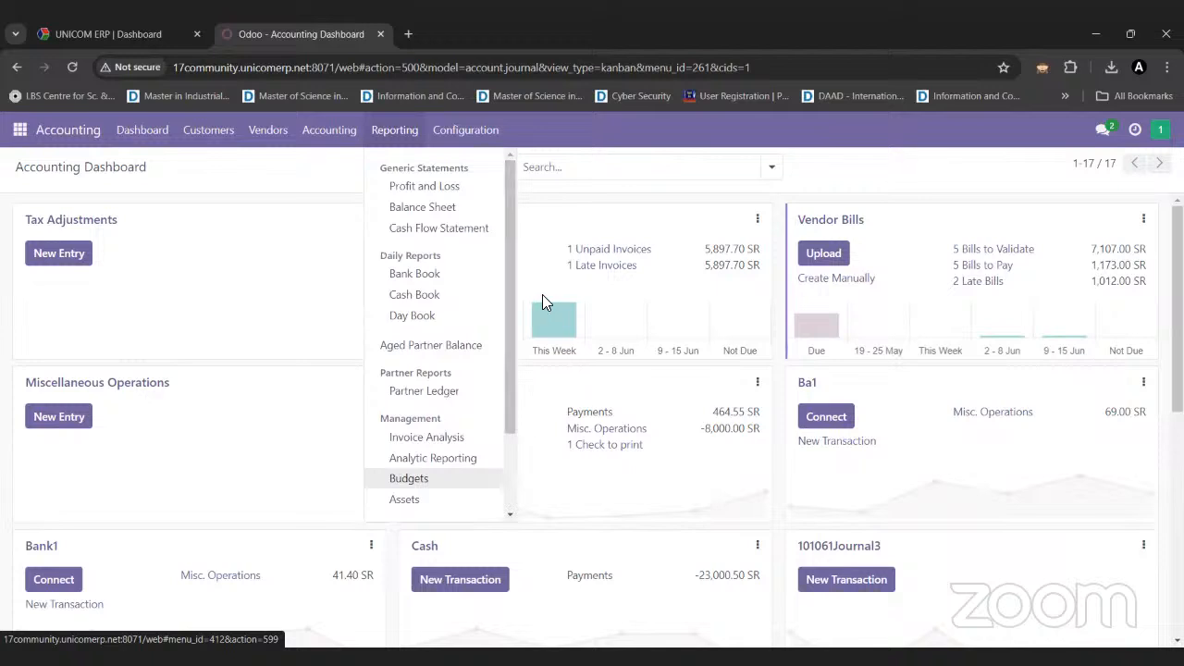
- Set up the Profit and Loss report with start date 01/01/2024 and end date 05/30/2024
click(443, 187)
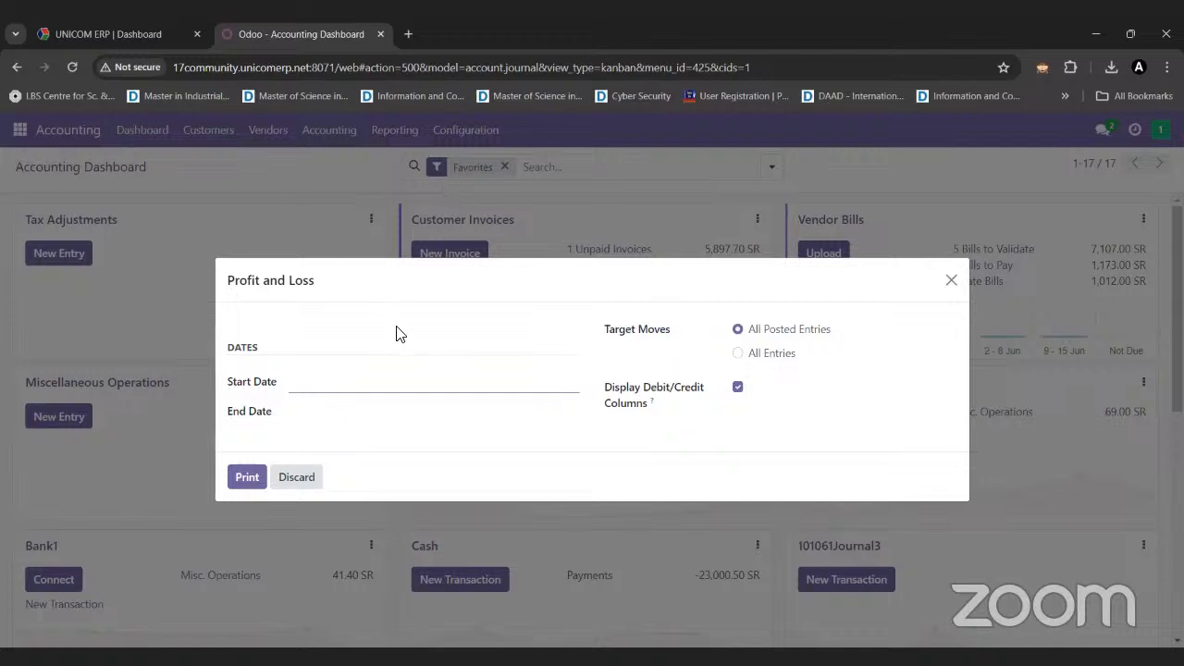
click(386, 393)
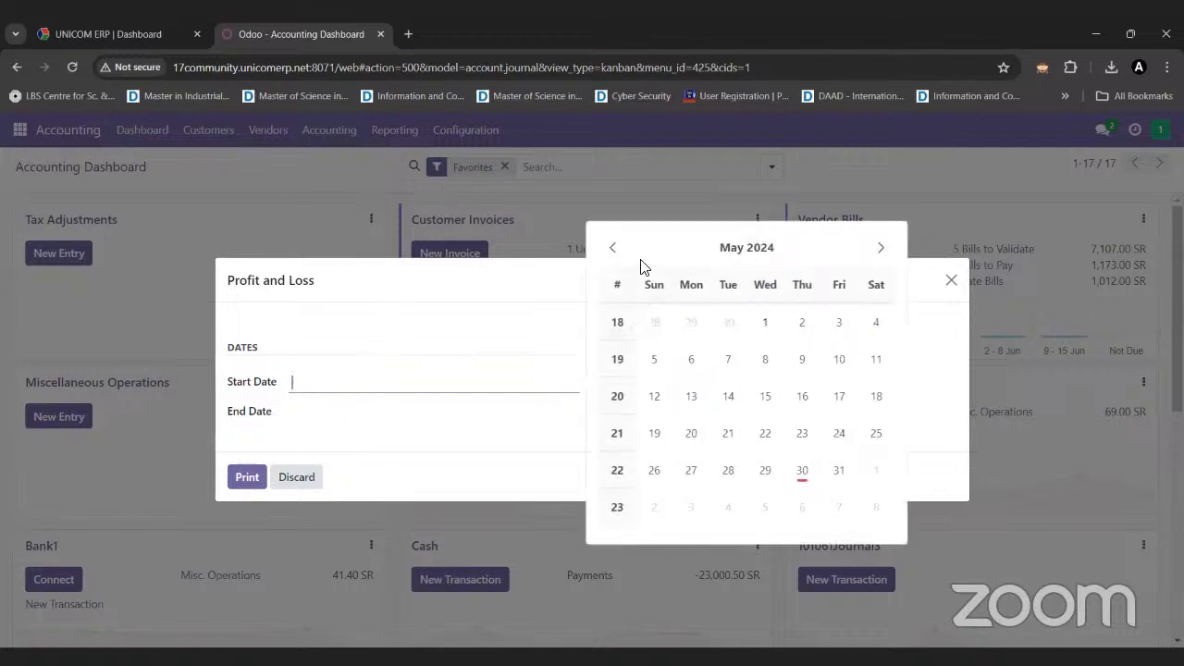
click(614, 248)
click(615, 248)
click(615, 248)
click(615, 248)
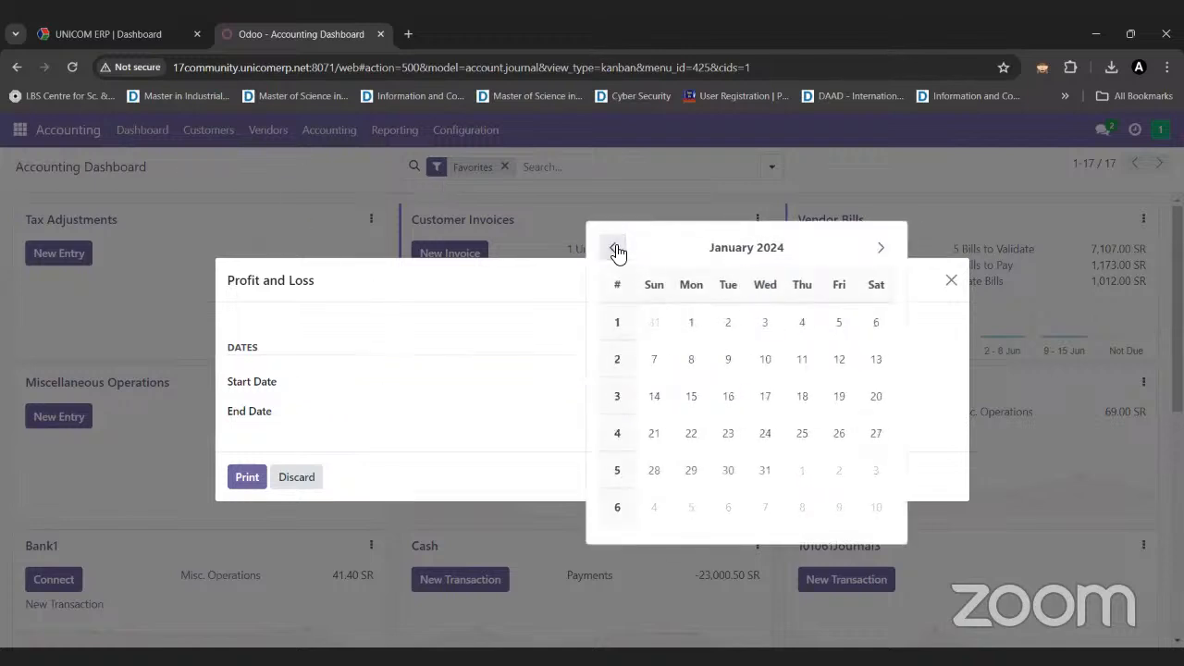
click(701, 322)
click(444, 417)
click(799, 509)
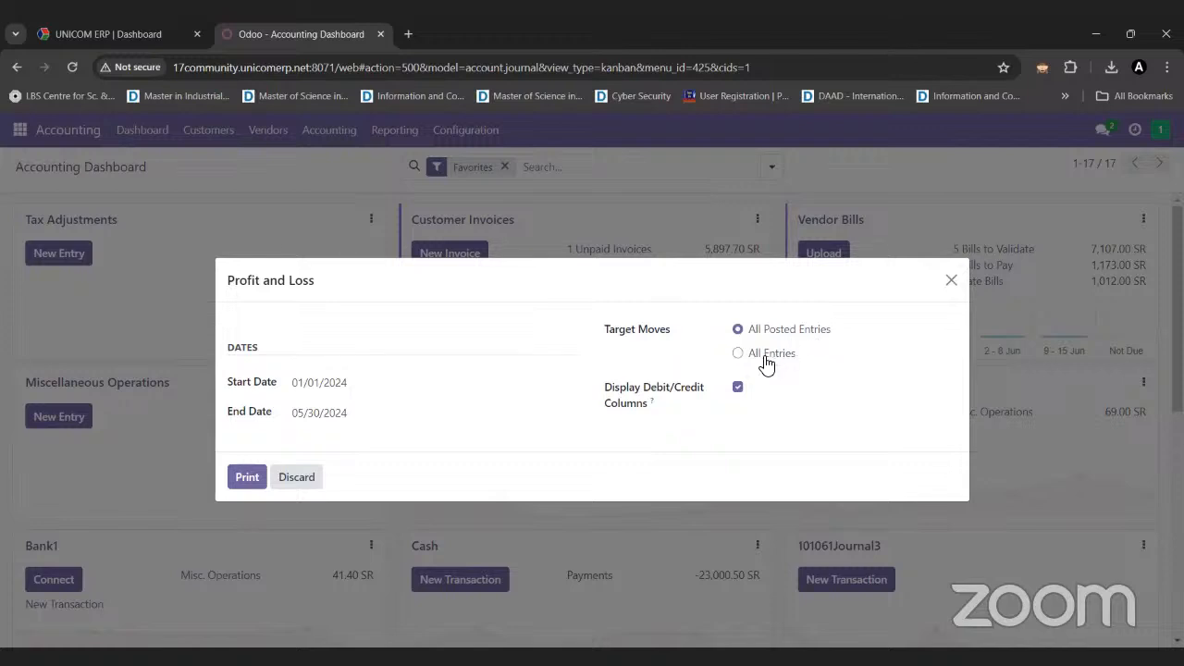
- Print the Profit and Loss report, keeping and viewing the downloaded PDF before closing the report dialog
click(246, 490)
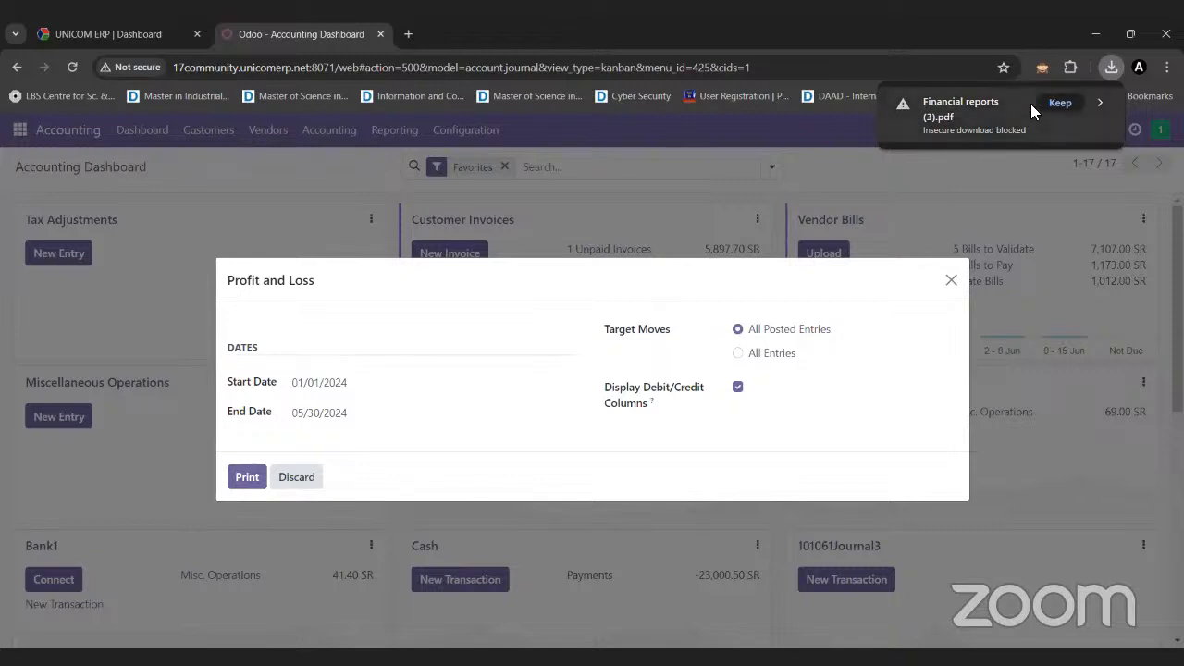
click(1056, 97)
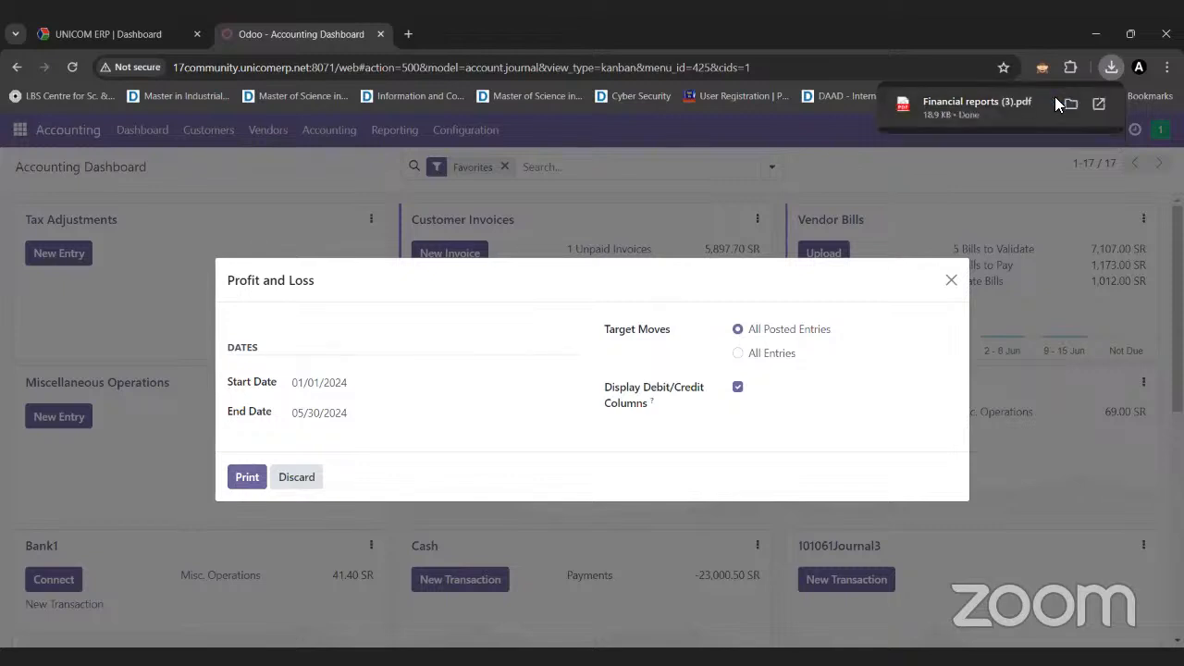
click(1005, 102)
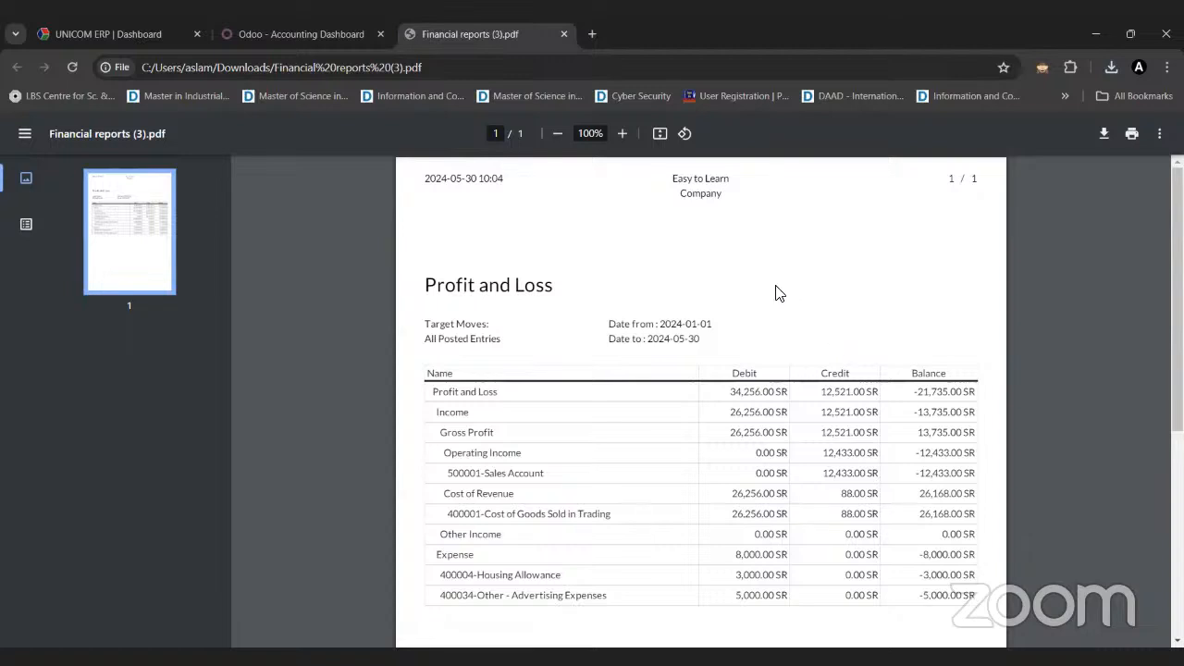
click(346, 34)
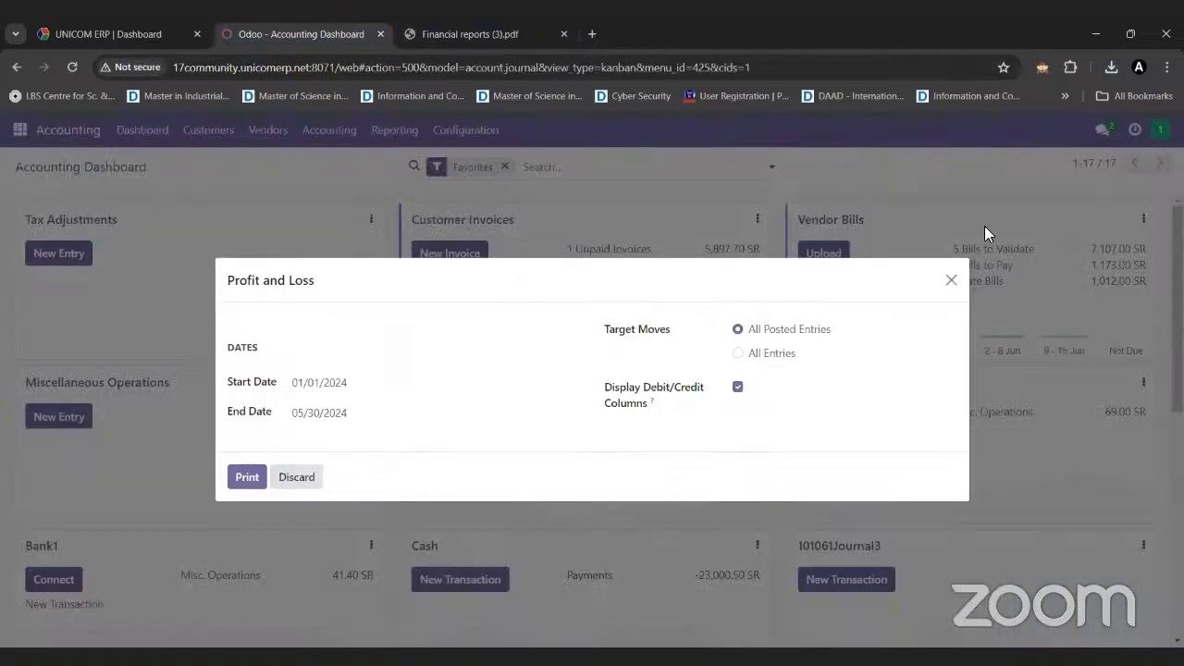
click(952, 281)
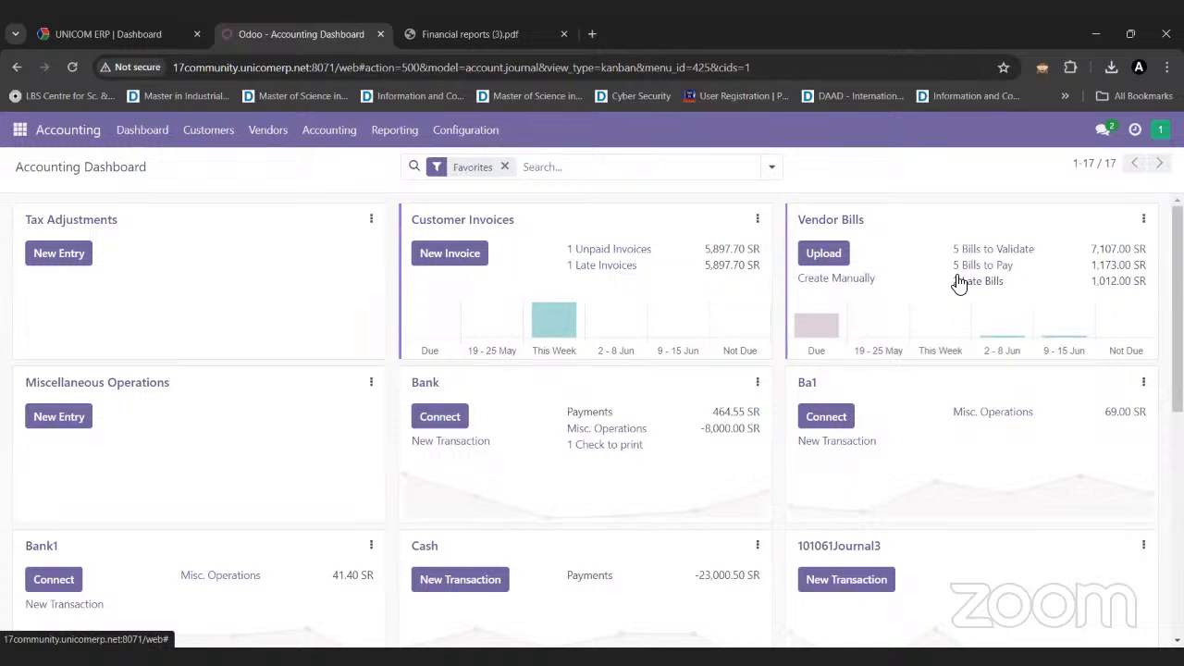
- Set up the Balance Sheet report with start date 01/01/2024 and end date 05/30/2024
click(416, 145)
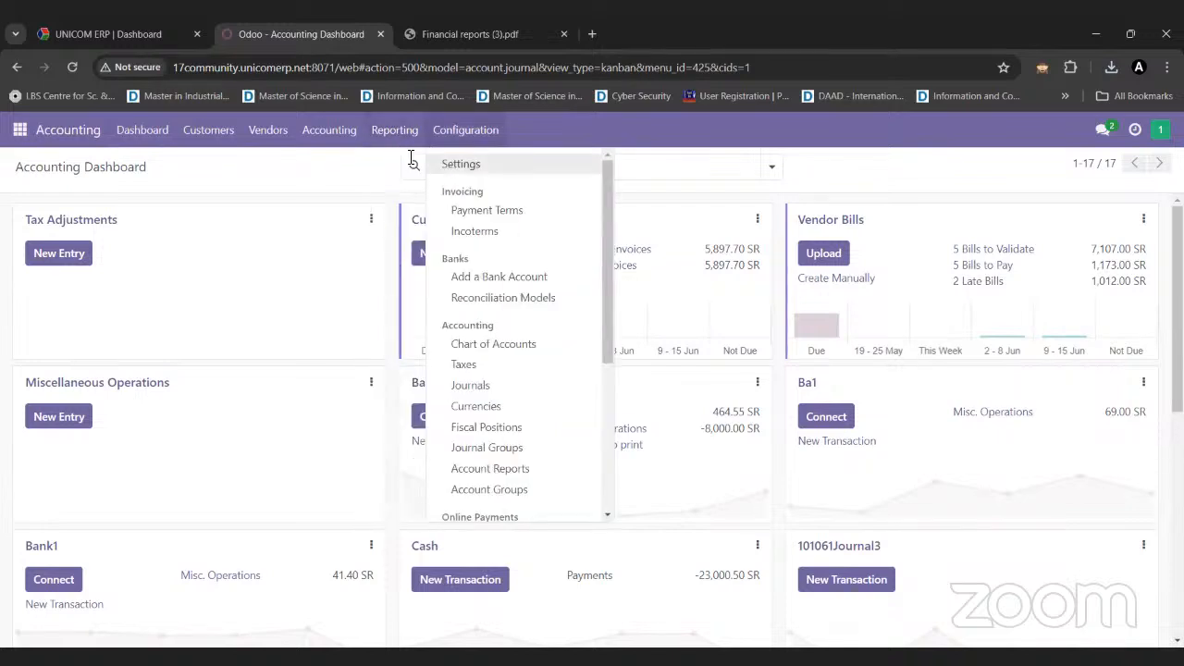
click(421, 210)
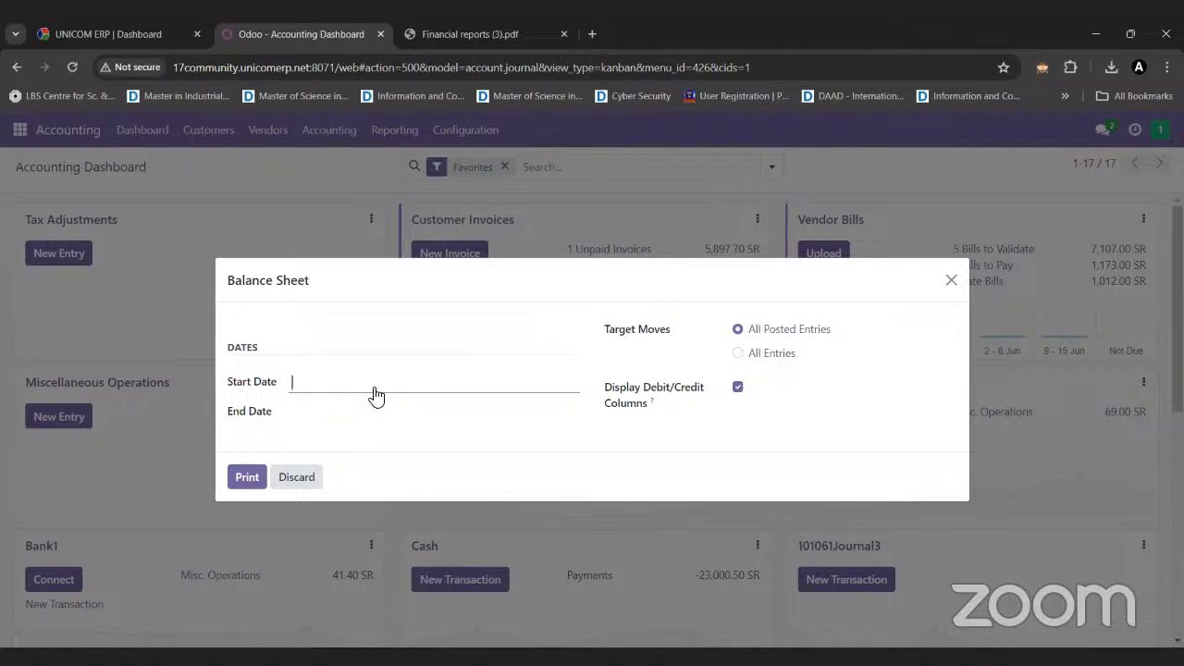
click(375, 397)
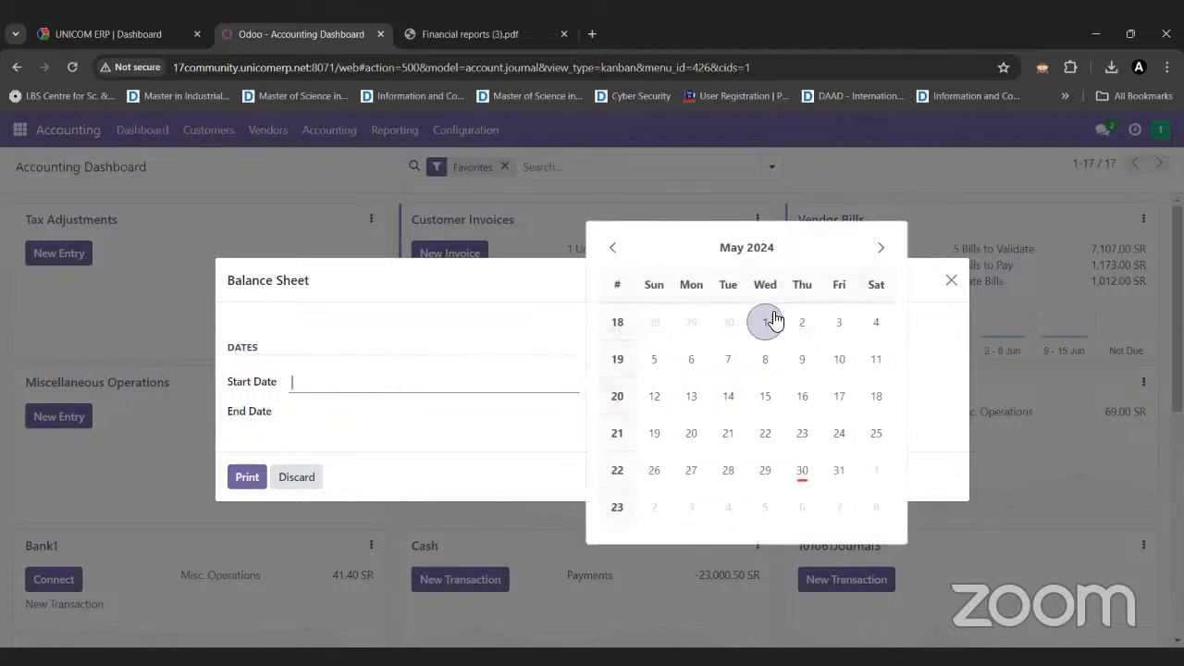
click(600, 259)
click(600, 259)
click(599, 260)
click(600, 262)
click(692, 323)
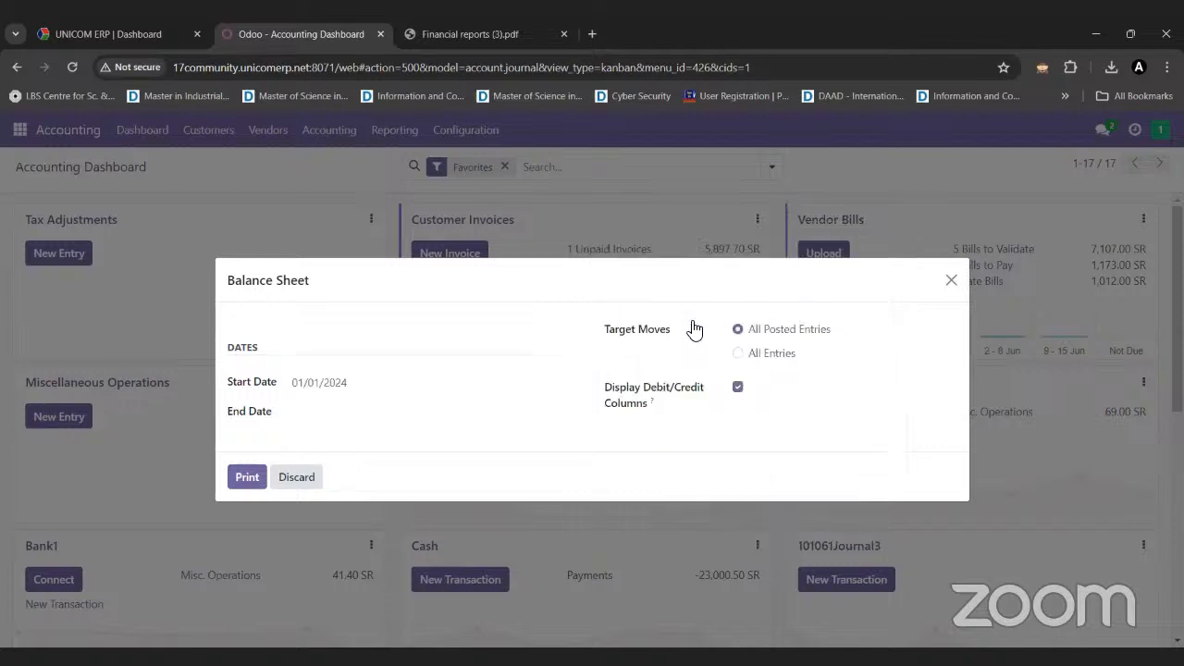
click(344, 416)
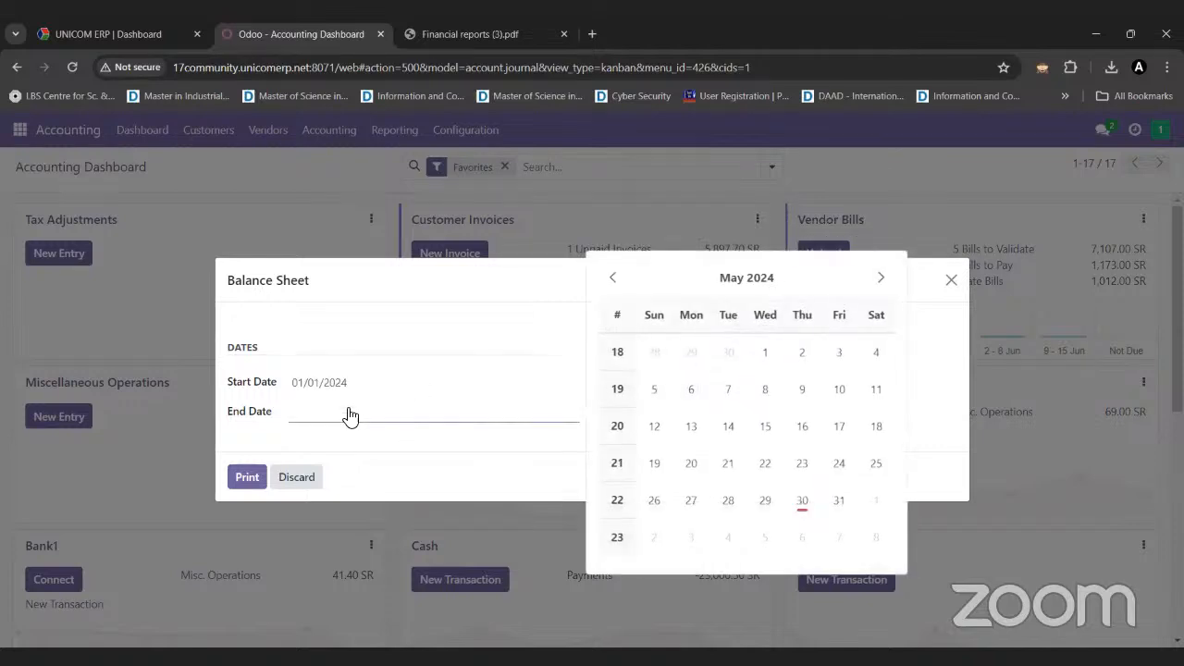
click(802, 501)
- Print the Balance Sheet report and examine its account lines in the downloaded PDF before closing the report dialog
click(256, 474)
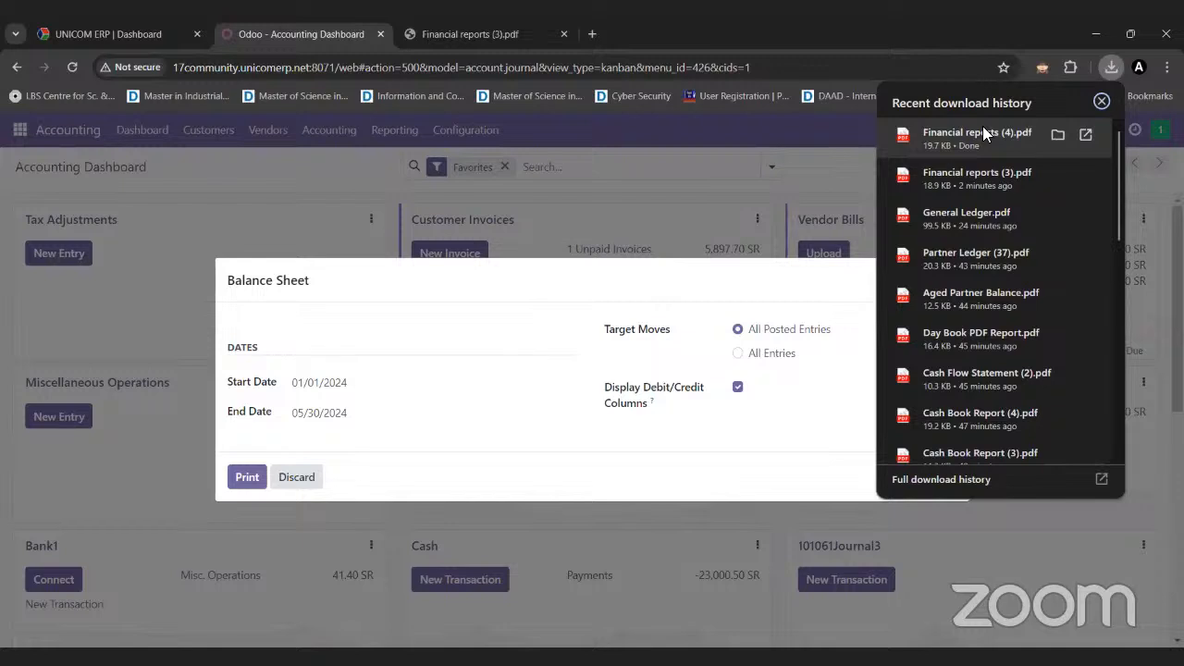
click(983, 134)
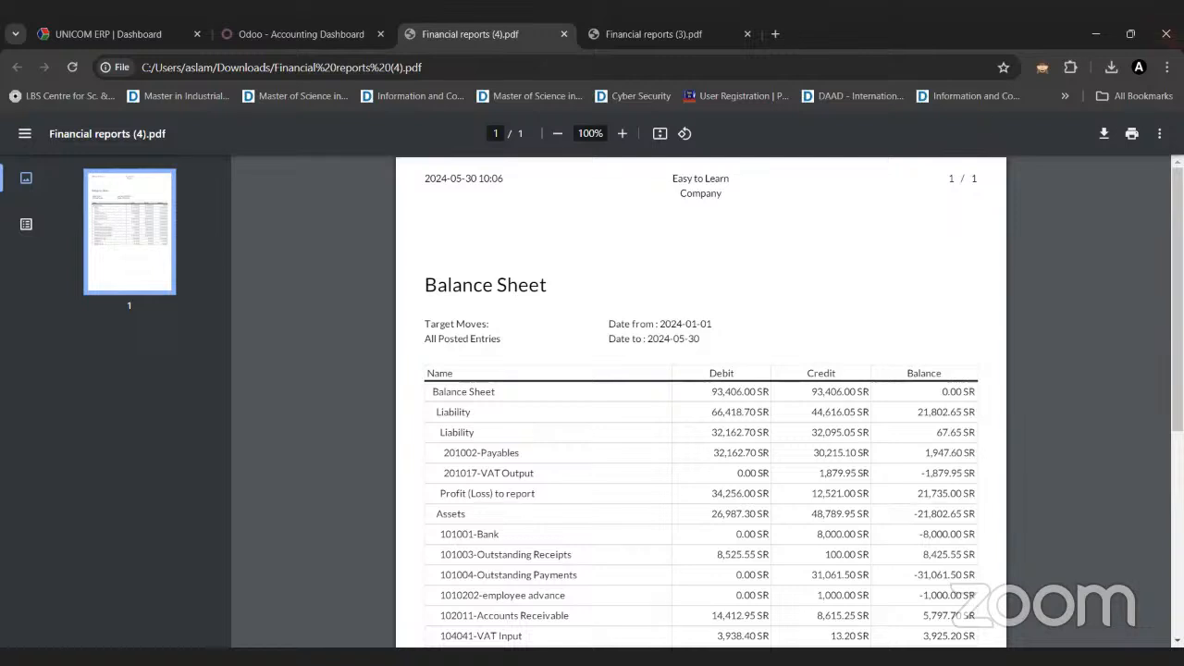
scroll(701, 398, down, 2)
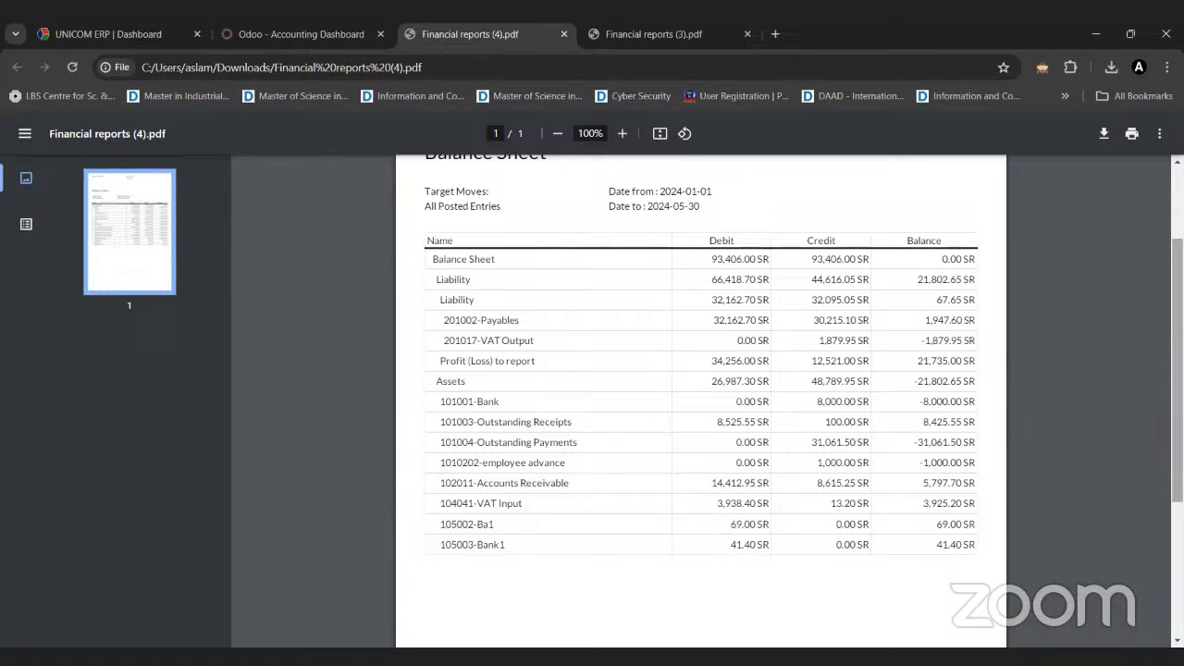
scroll(701, 398, down, 1)
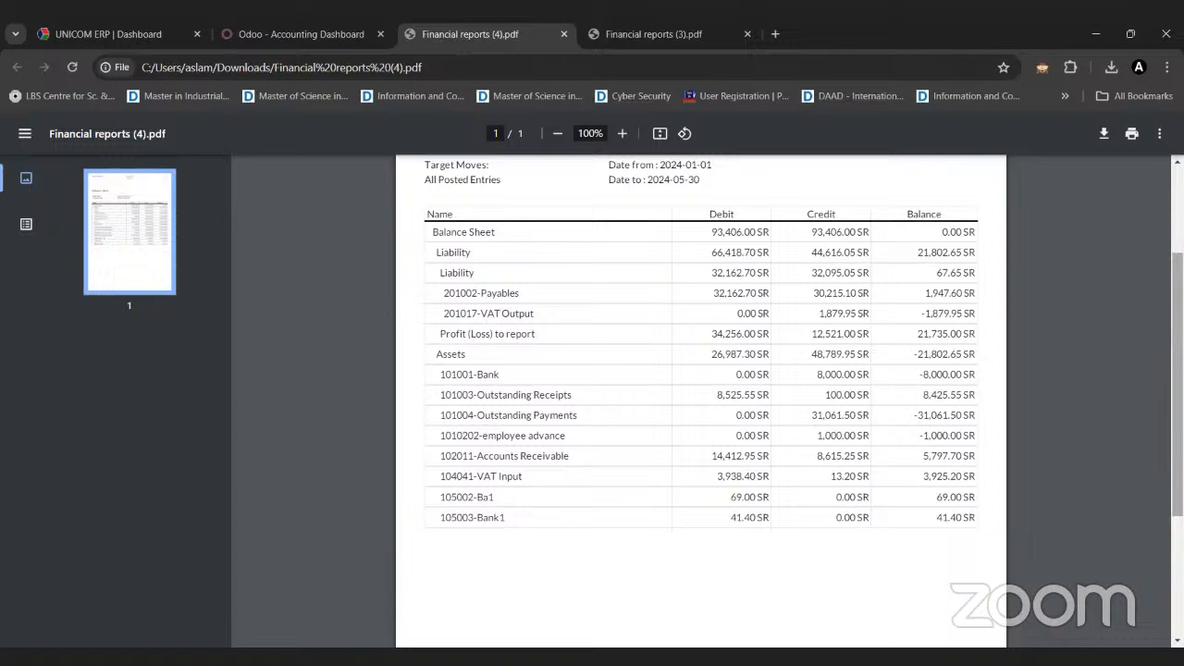
scroll(701, 398, up, 2)
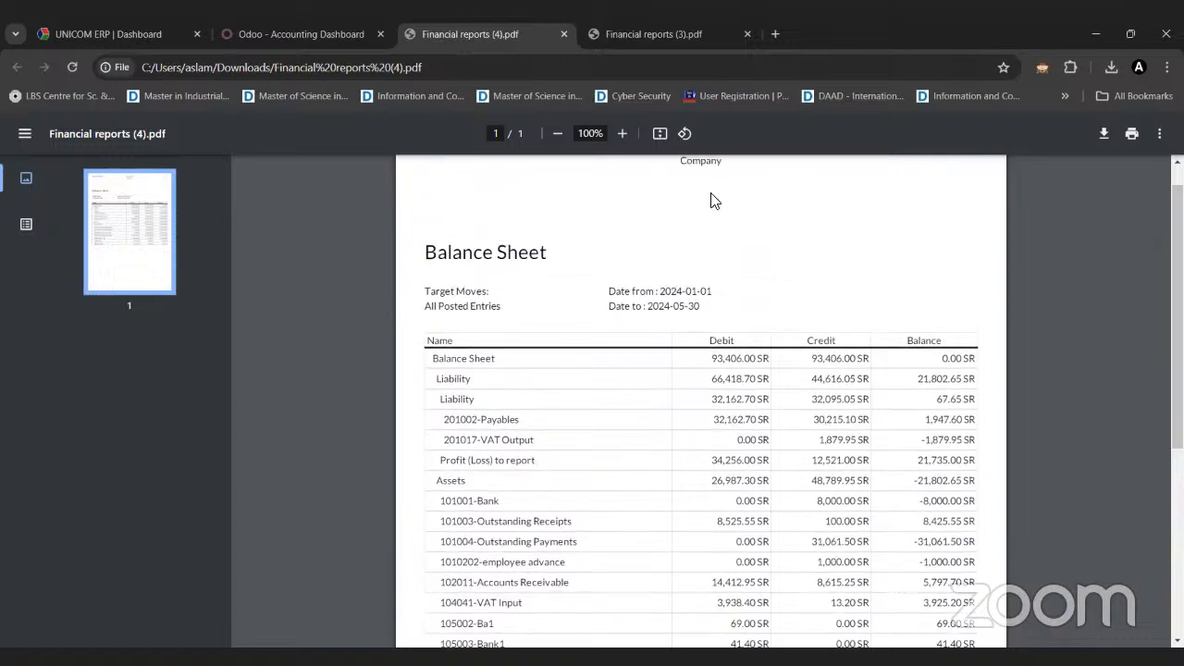
click(297, 33)
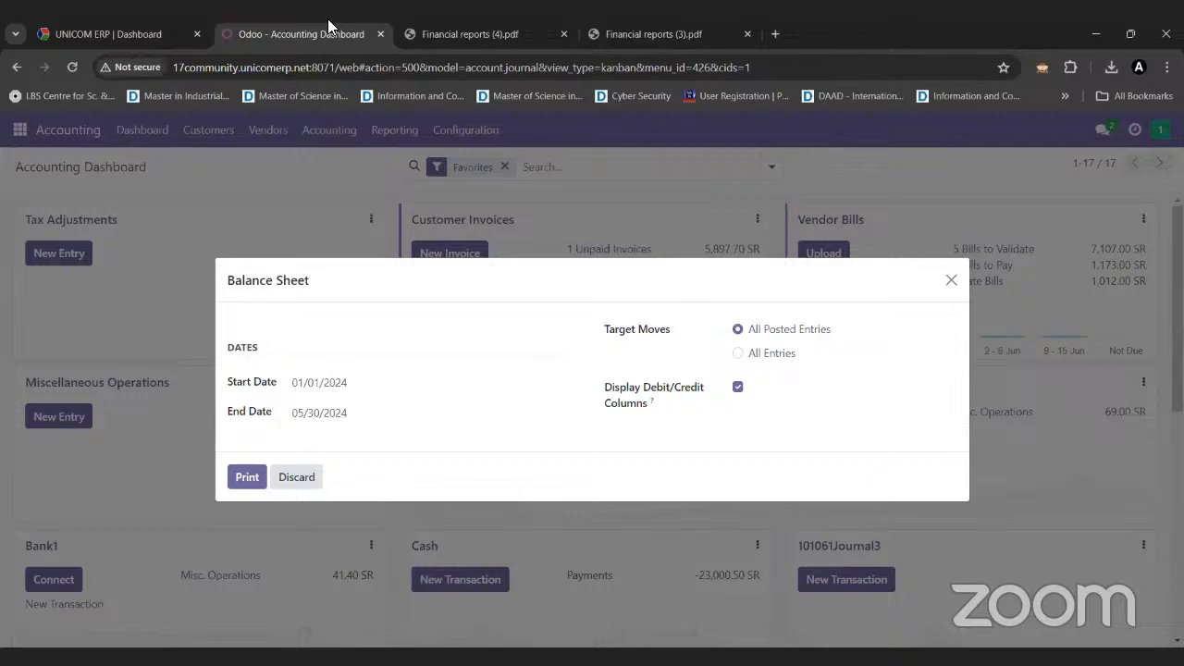
click(955, 281)
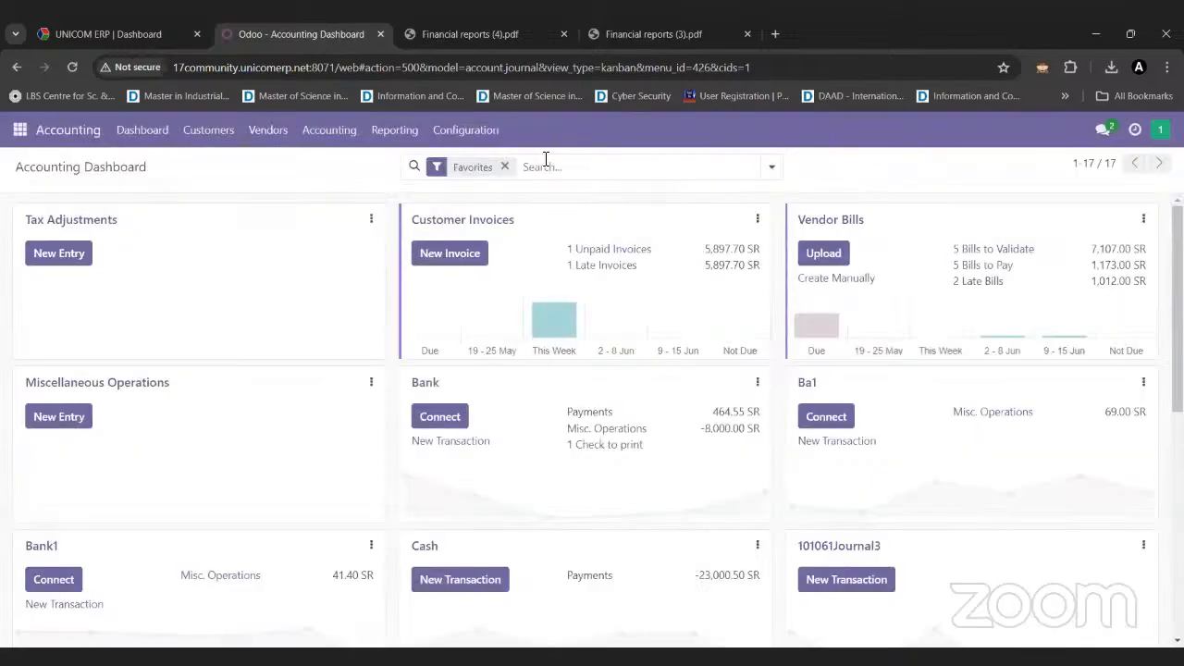
- Set up the Cash Flow Statement report with start date 05/01/2024 and end date 05/30/2024
click(400, 143)
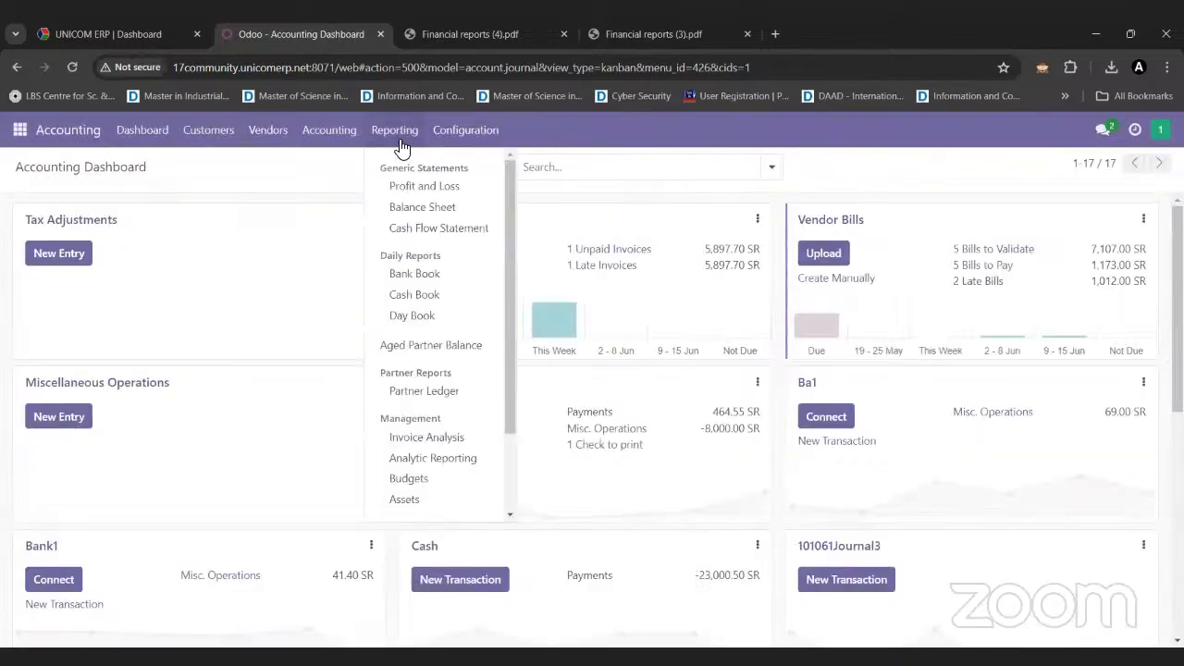
click(473, 235)
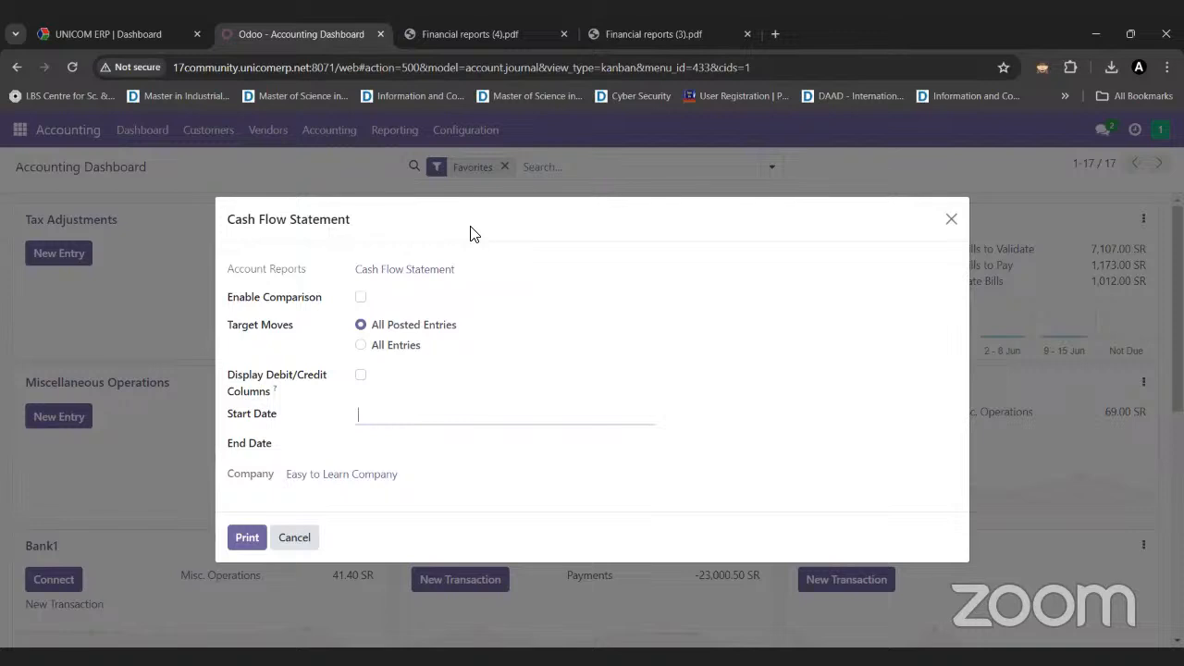
click(386, 418)
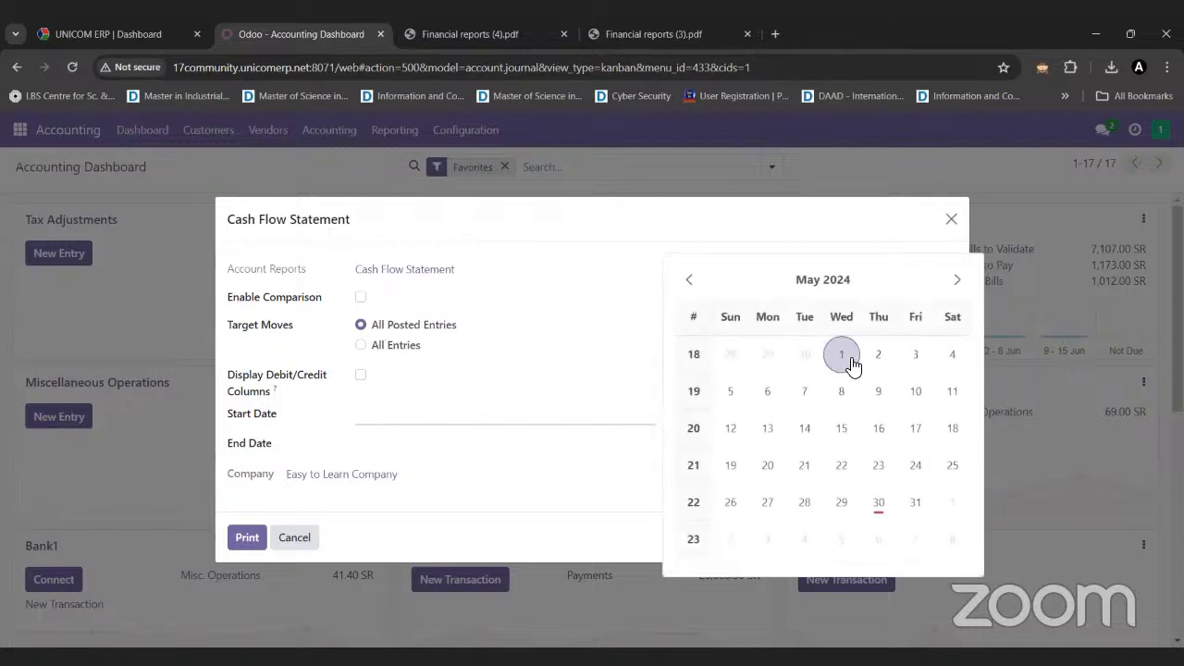
click(842, 357)
click(400, 455)
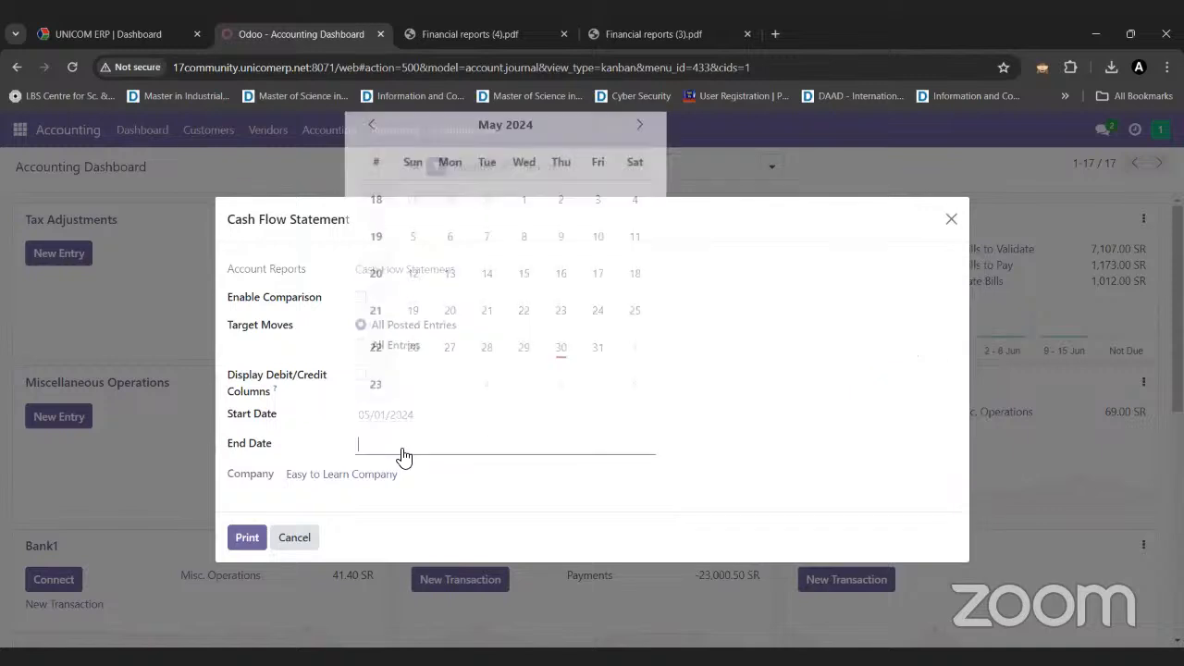
click(561, 360)
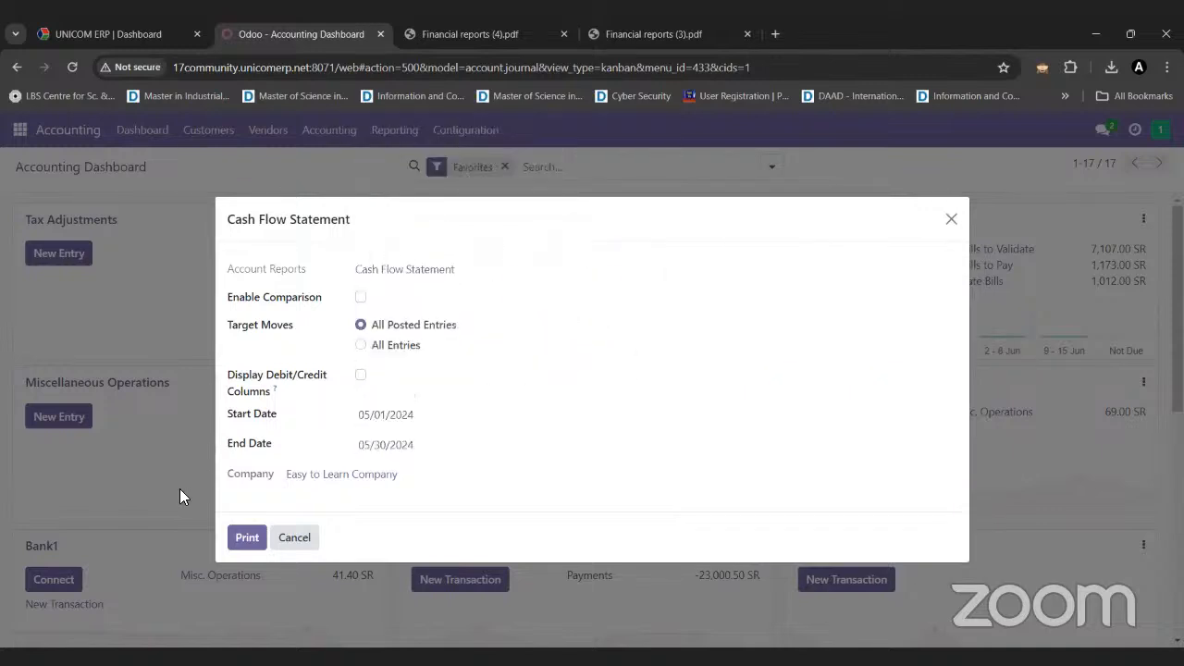
- Print the Cash Flow Statement, keeping and viewing the downloaded PDF before closing the report dialog
click(247, 539)
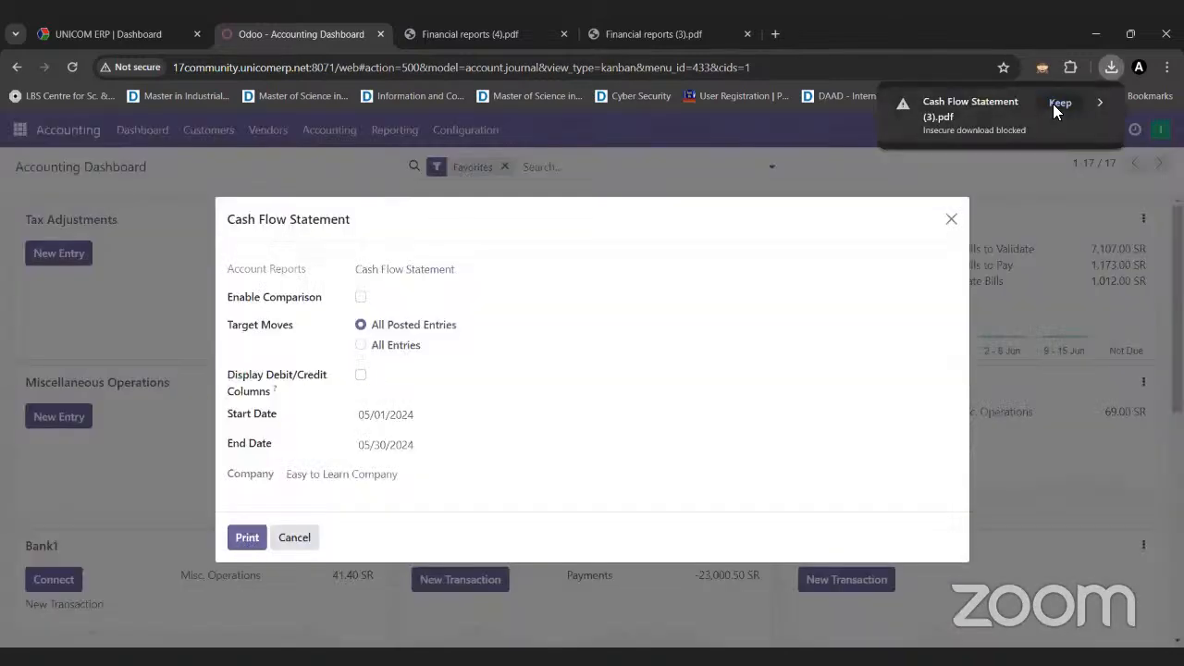
click(1055, 103)
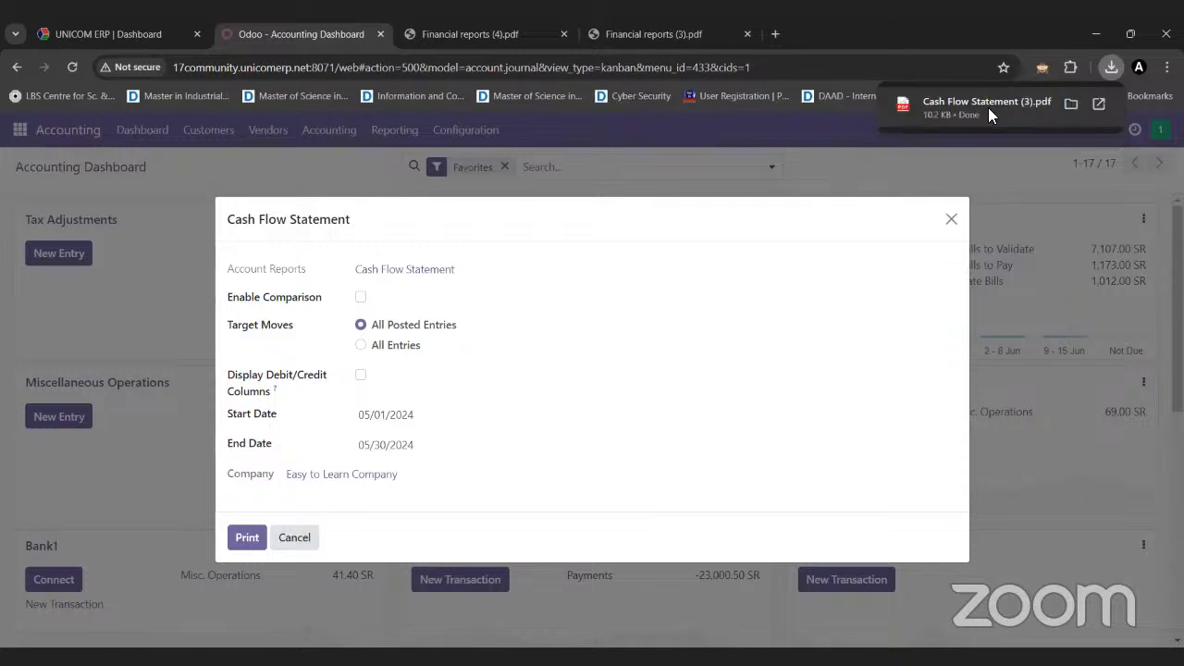
click(988, 107)
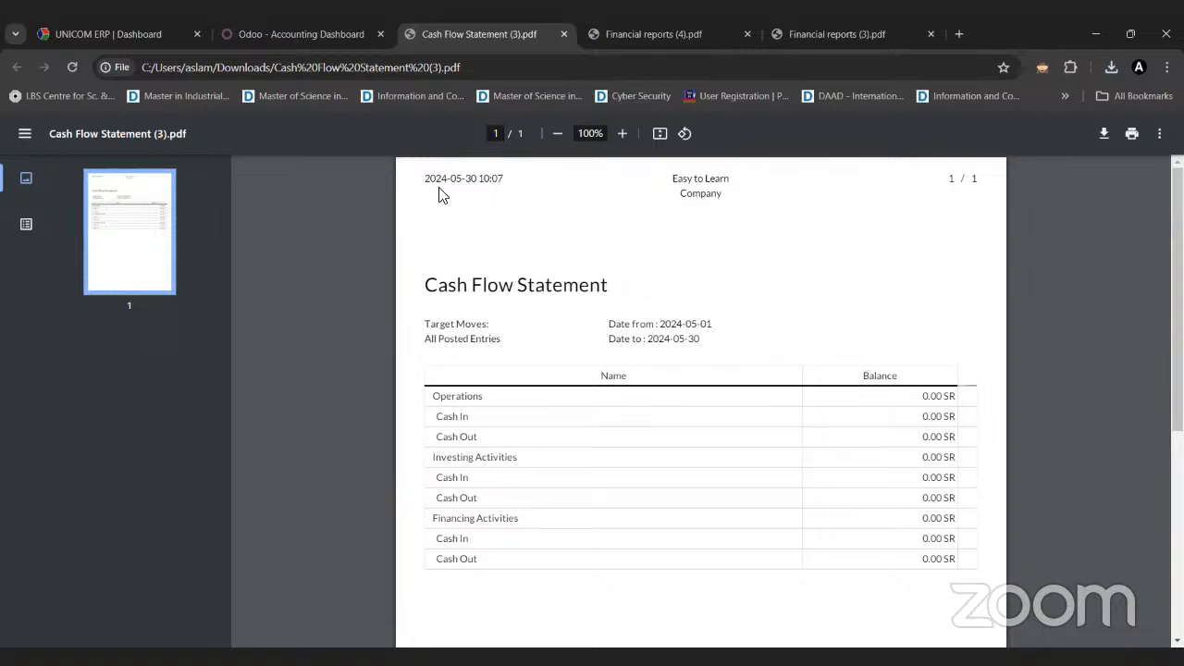
click(352, 26)
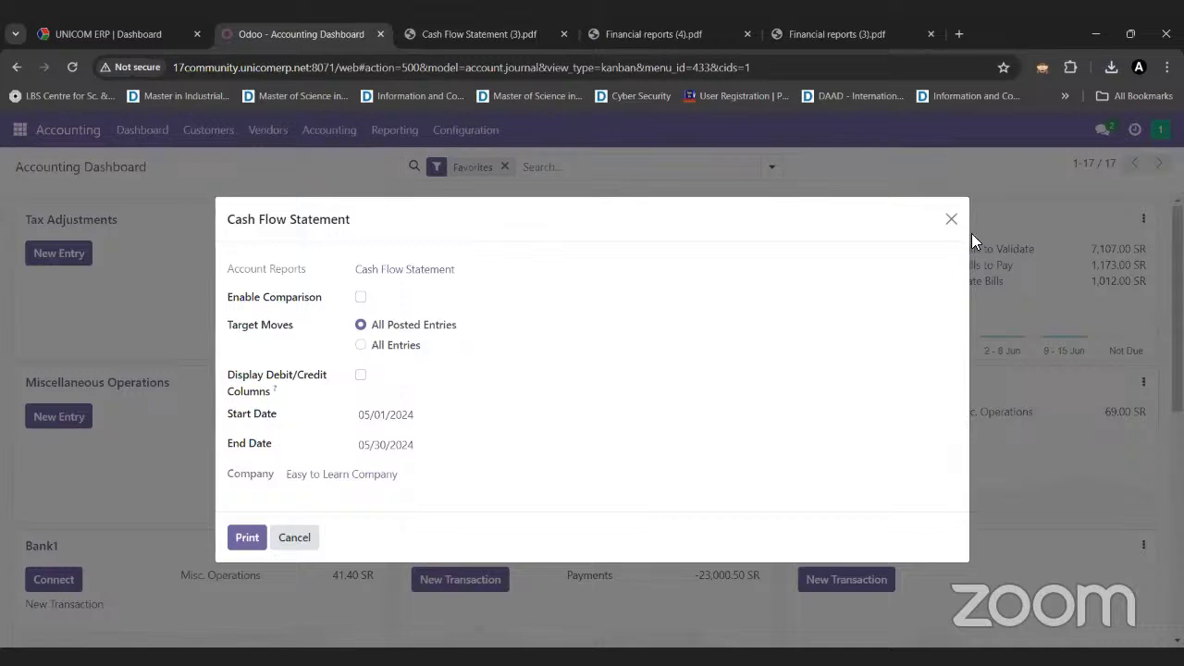
click(951, 222)
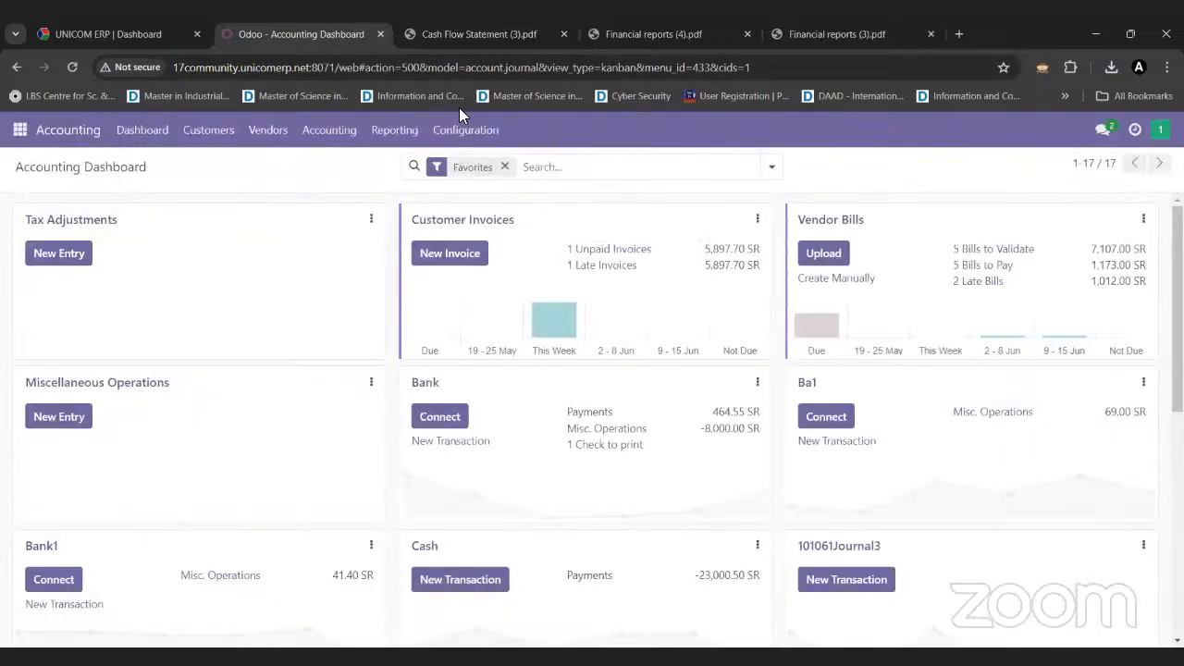
- Start a Bank Book report and add the account 101001 Bank to its accounts
click(414, 132)
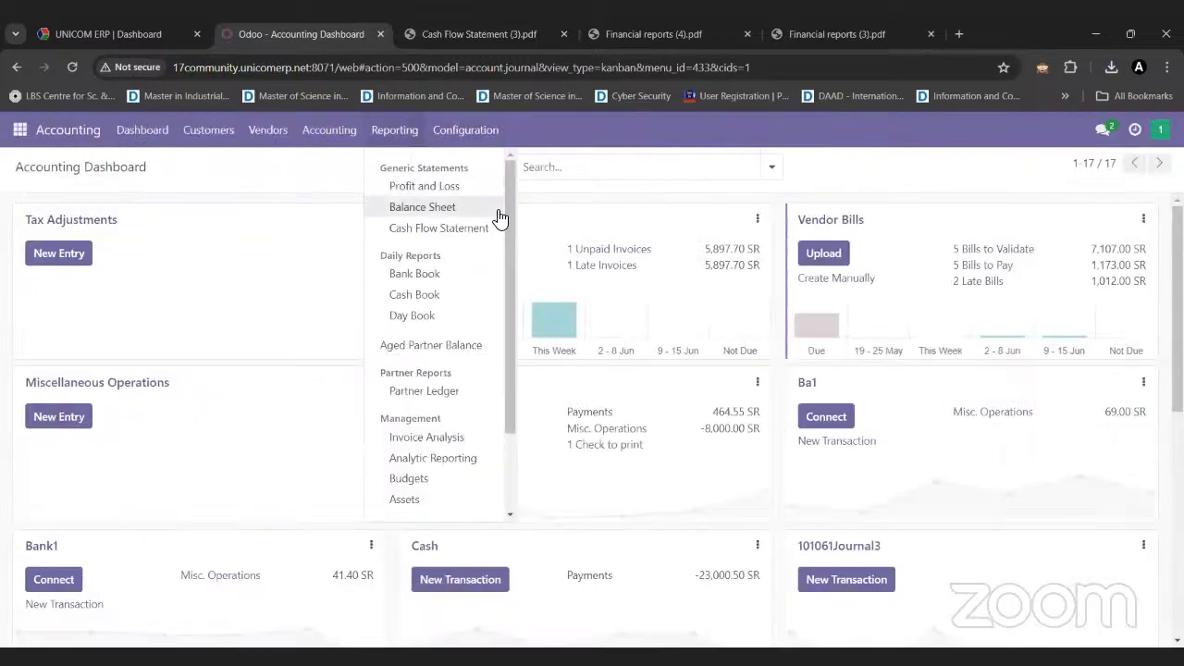
drag(511, 235, 511, 242)
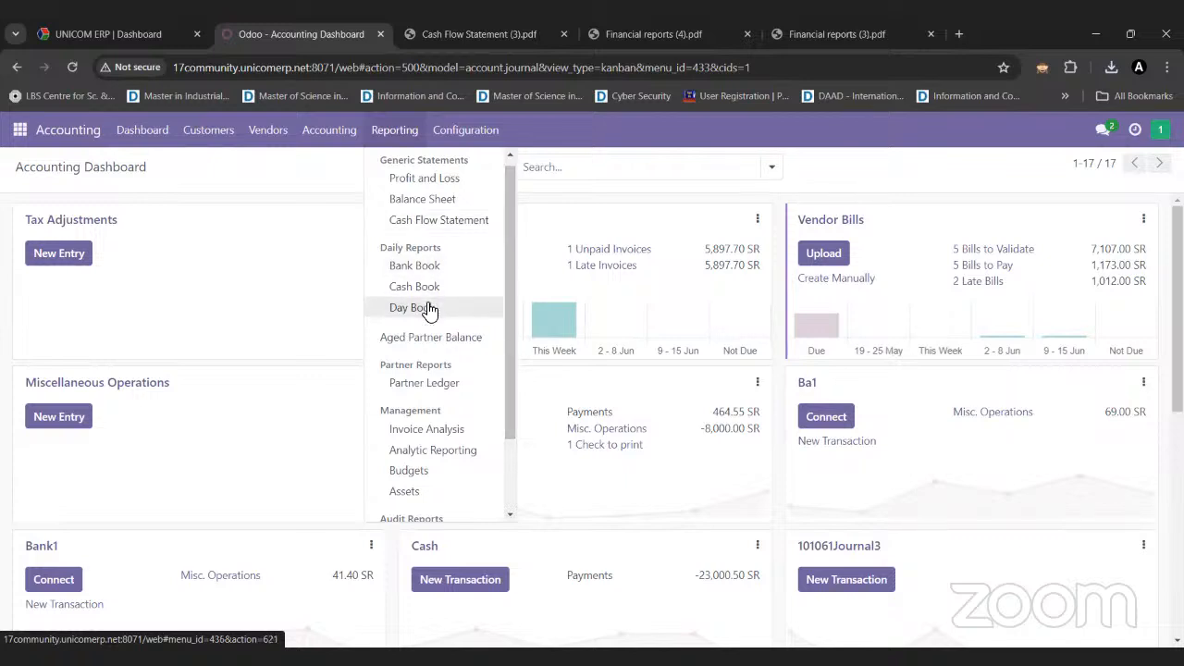
click(426, 273)
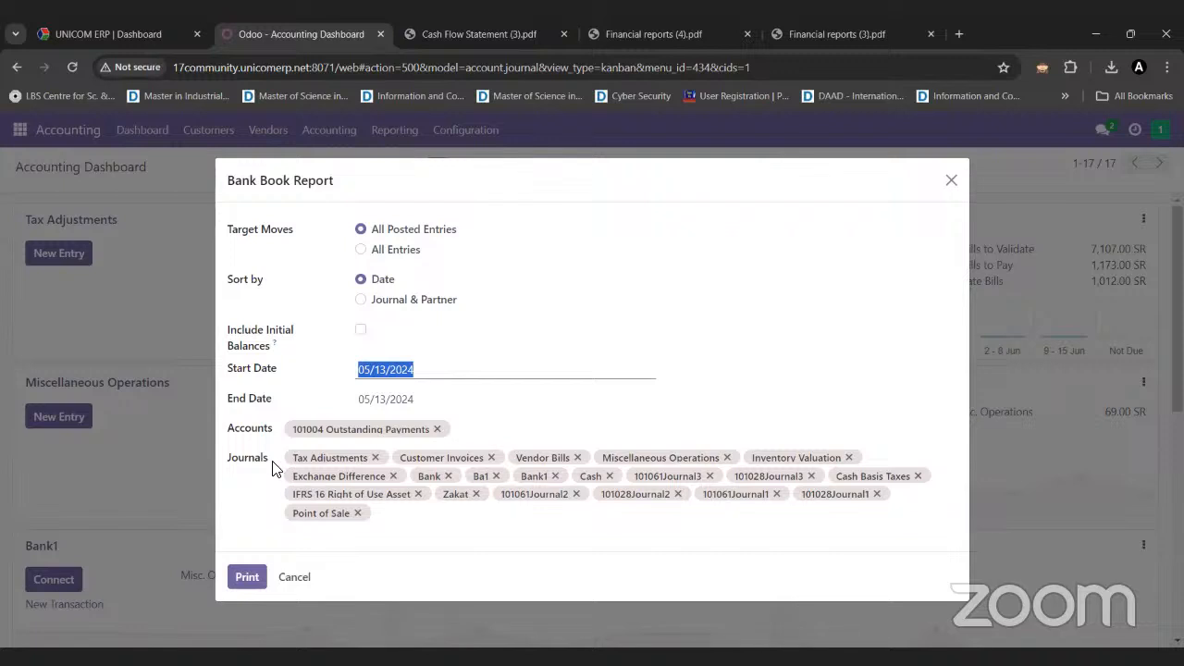
click(489, 430)
text(ban)
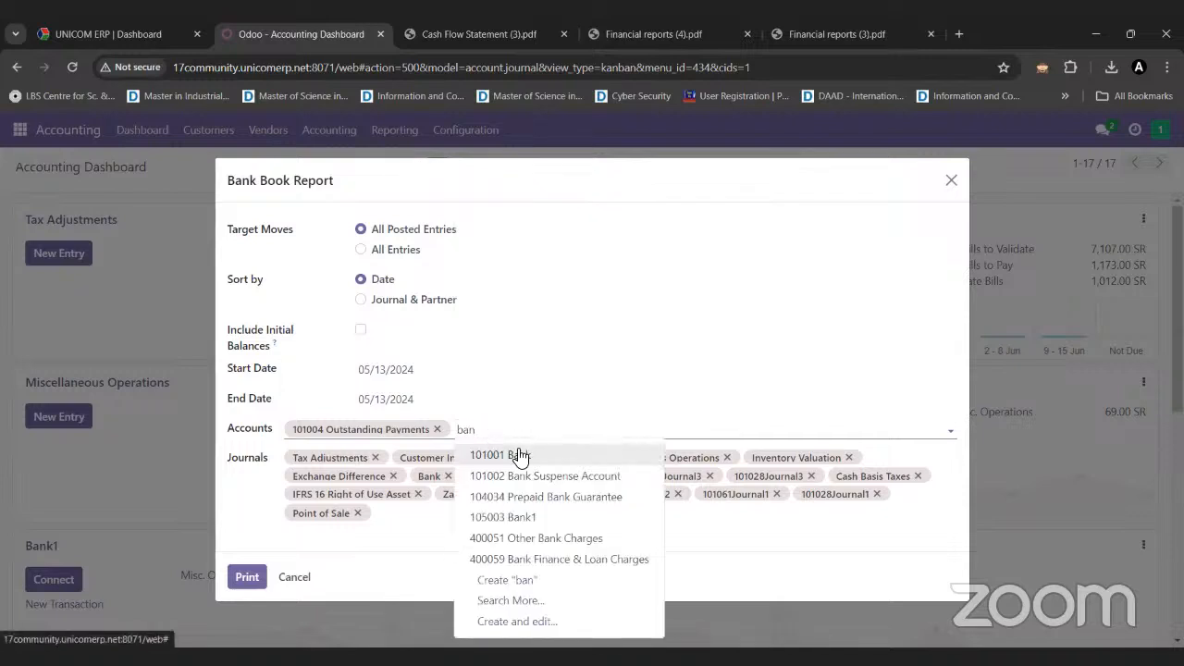
click(520, 455)
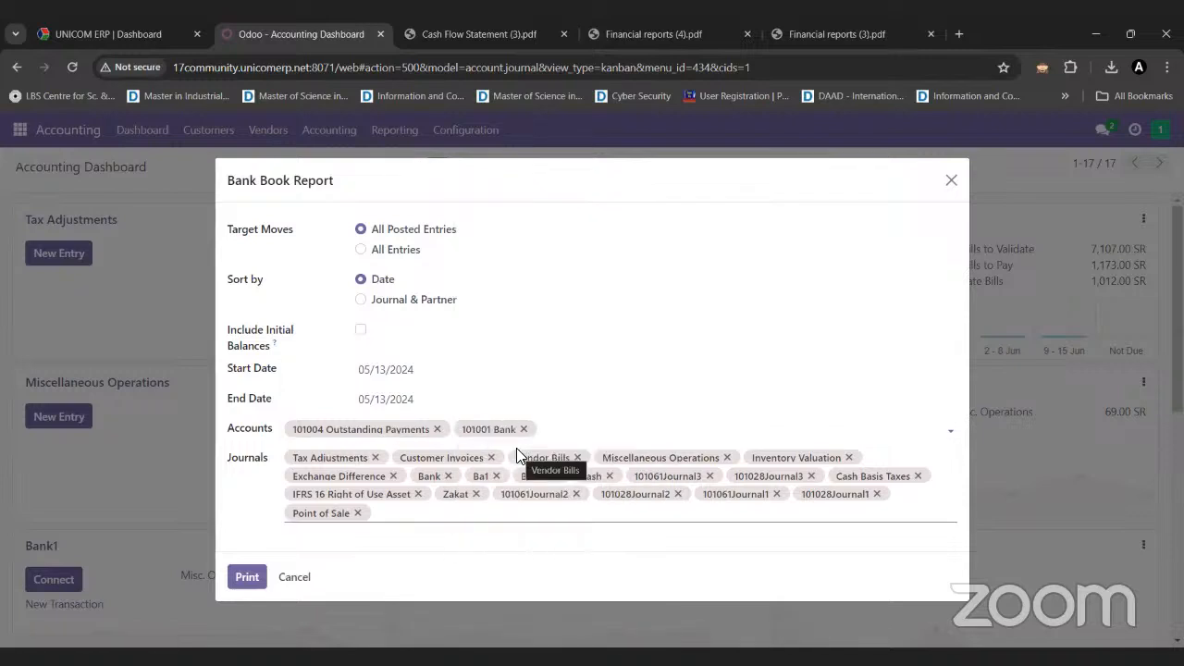
- Set the Bank Book report's start date to 01/01/2024
click(439, 370)
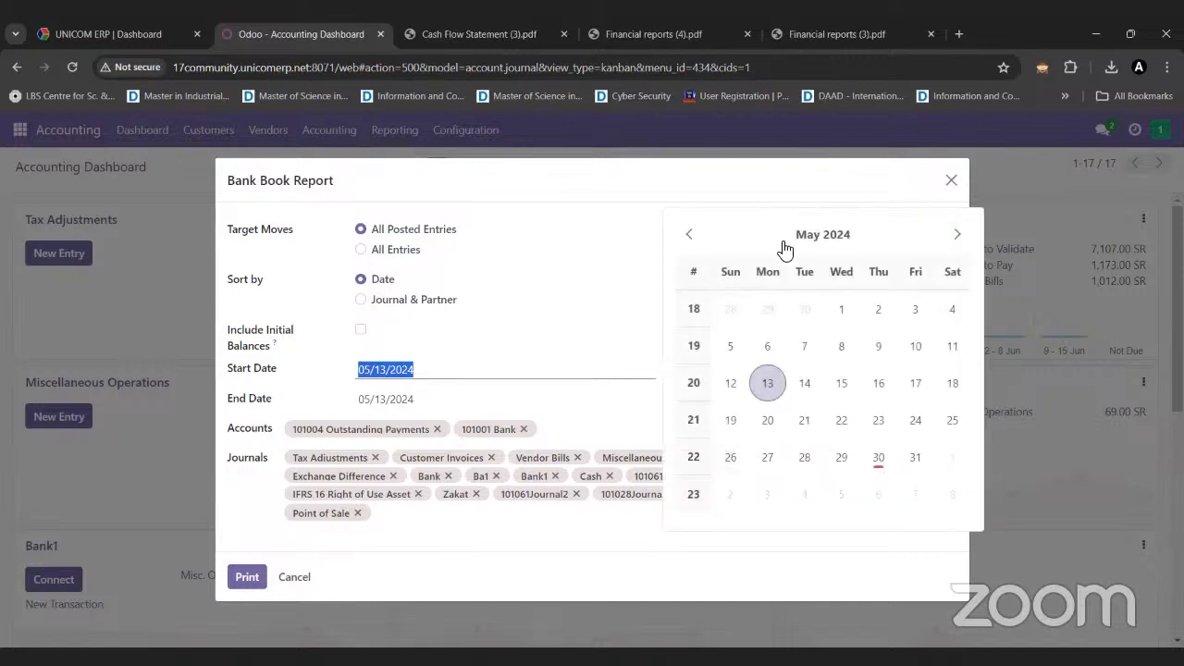
click(688, 234)
click(688, 235)
click(689, 234)
click(688, 234)
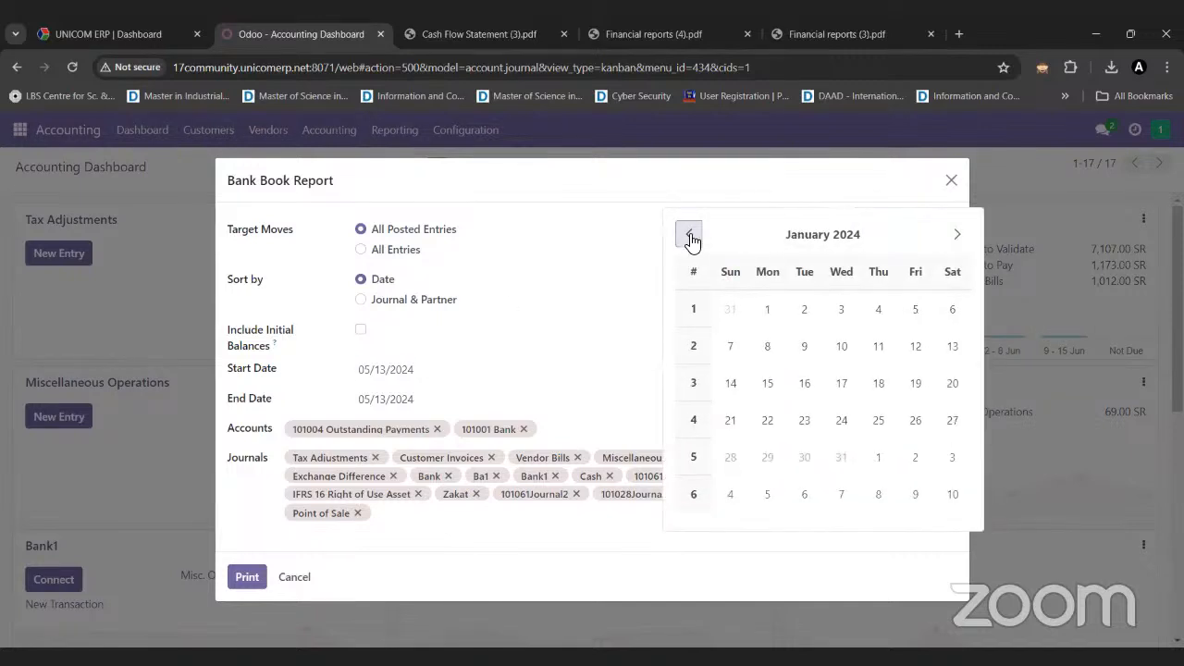
click(767, 307)
- Print the Bank Book report and view its entries in the downloaded PDF before closing the report dialog
click(247, 576)
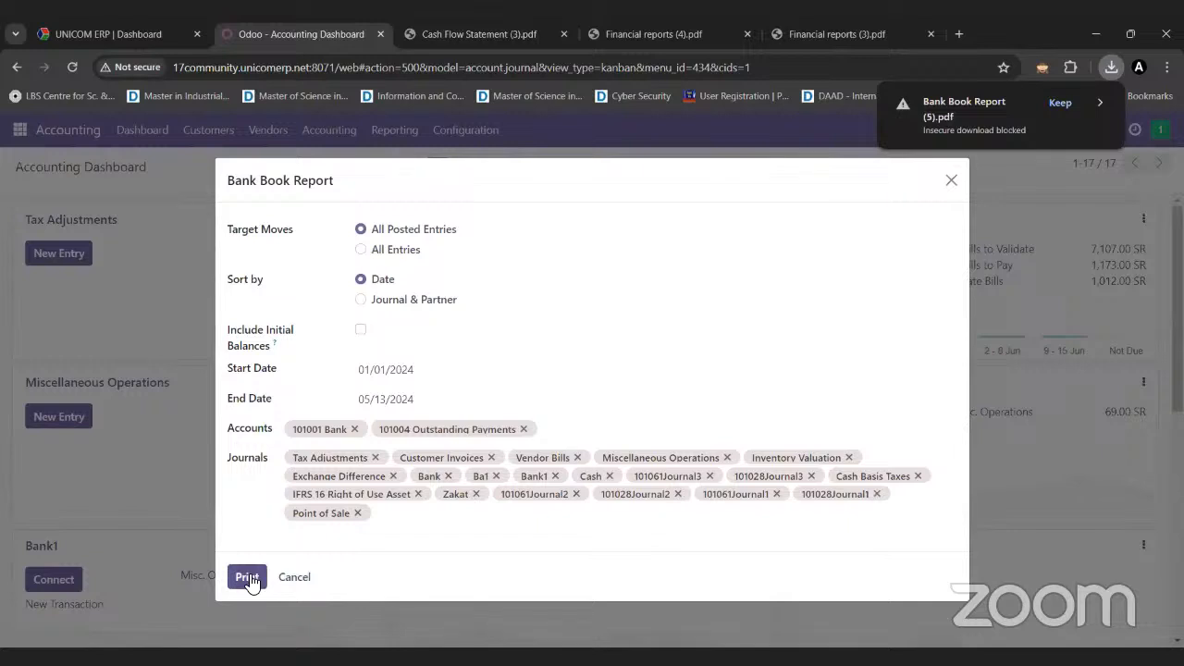
click(1104, 72)
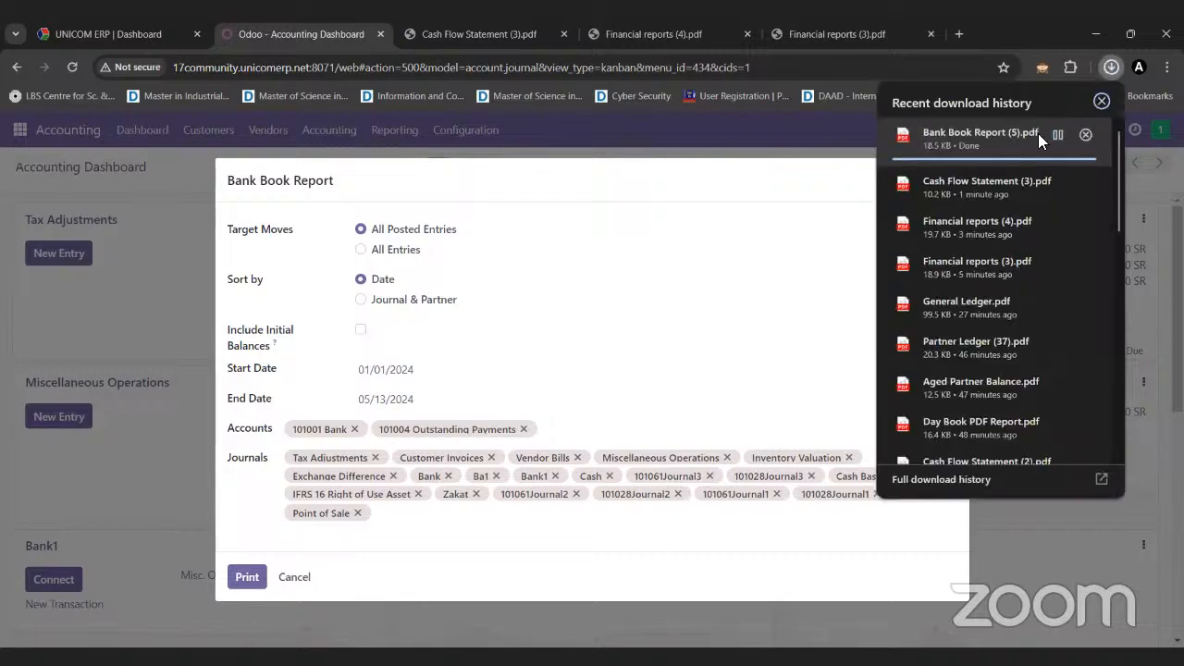
click(979, 137)
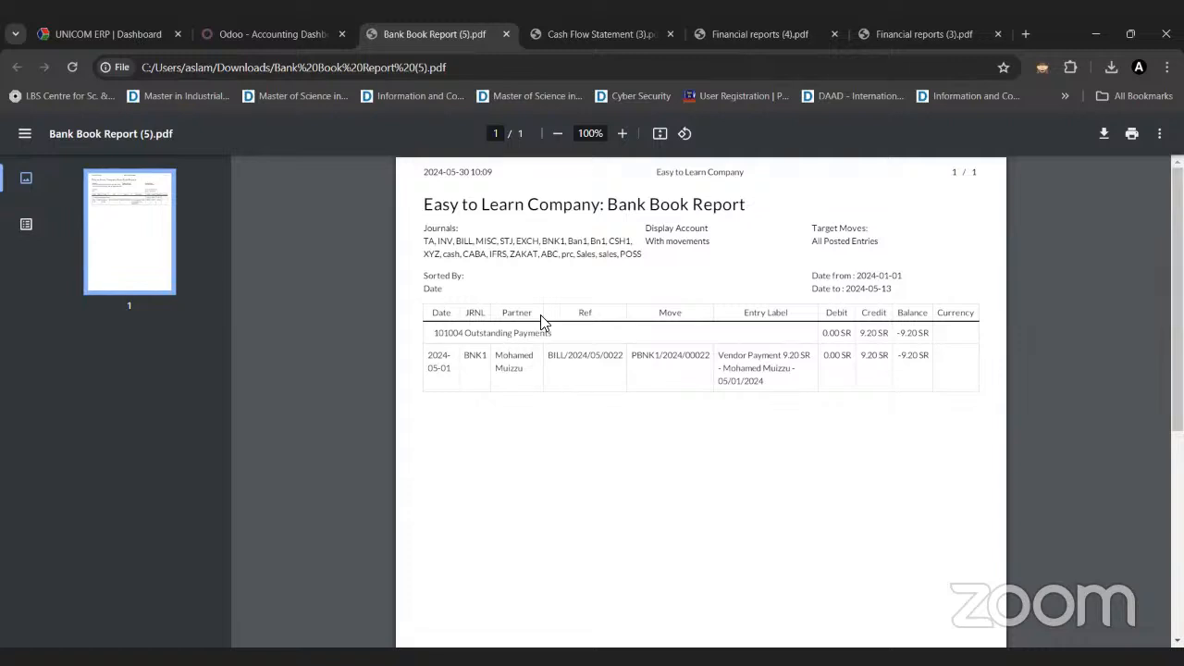
click(259, 27)
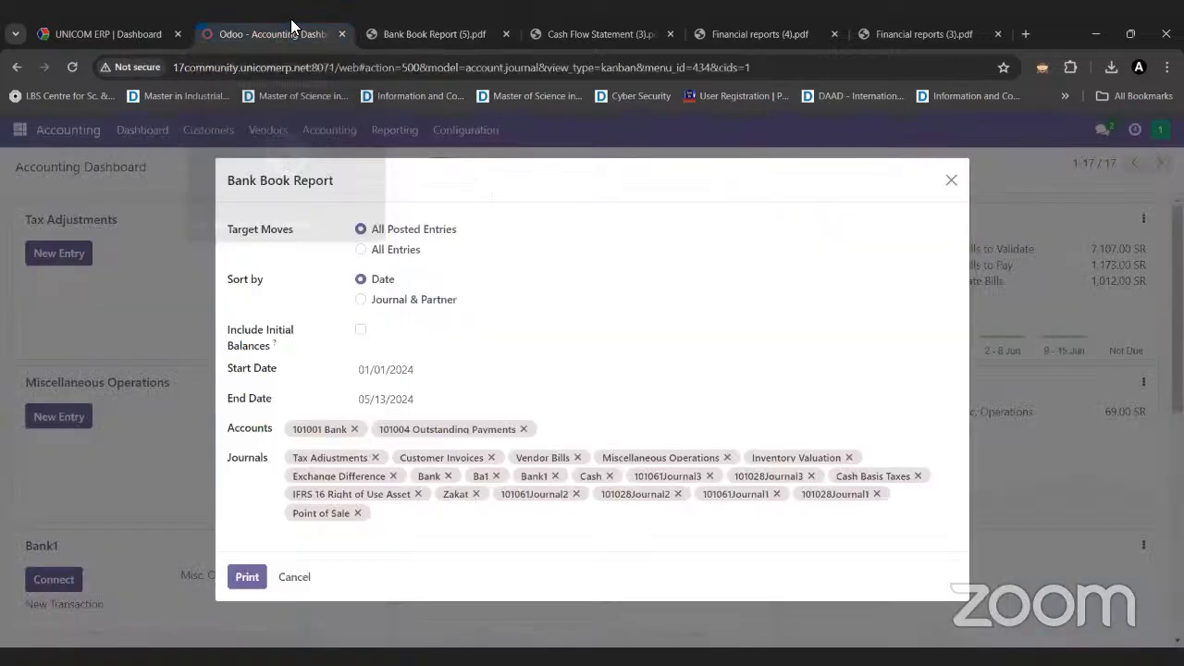
click(949, 182)
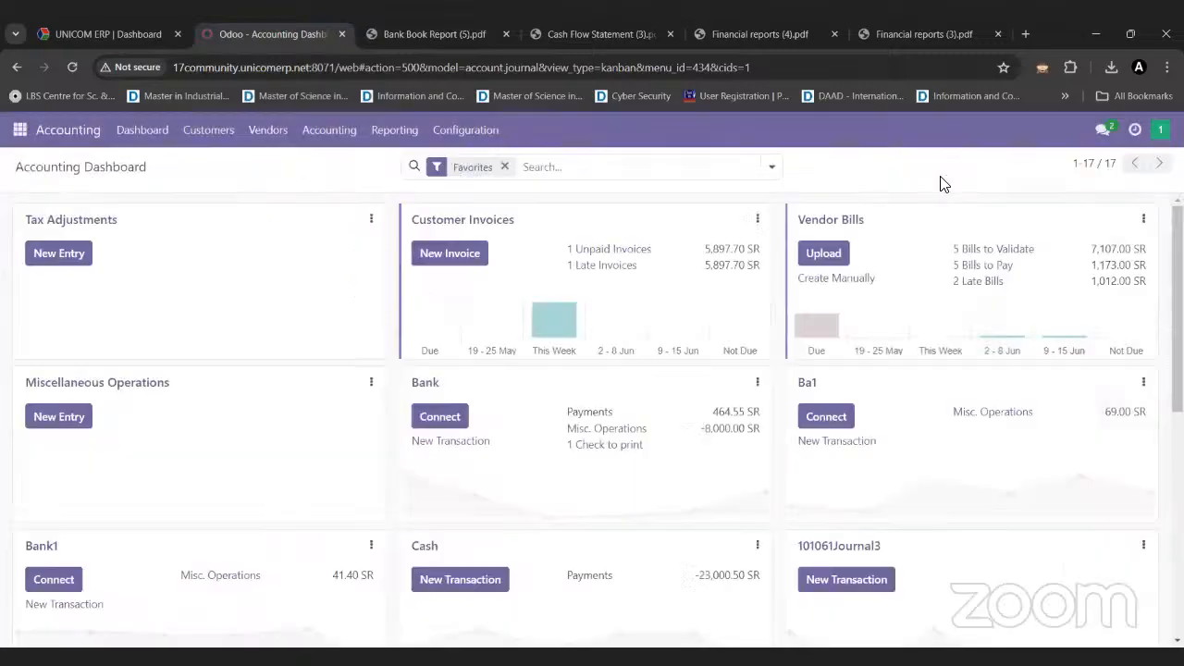
- Start a Cash Book report and set its start date to 12/01/2023
click(398, 135)
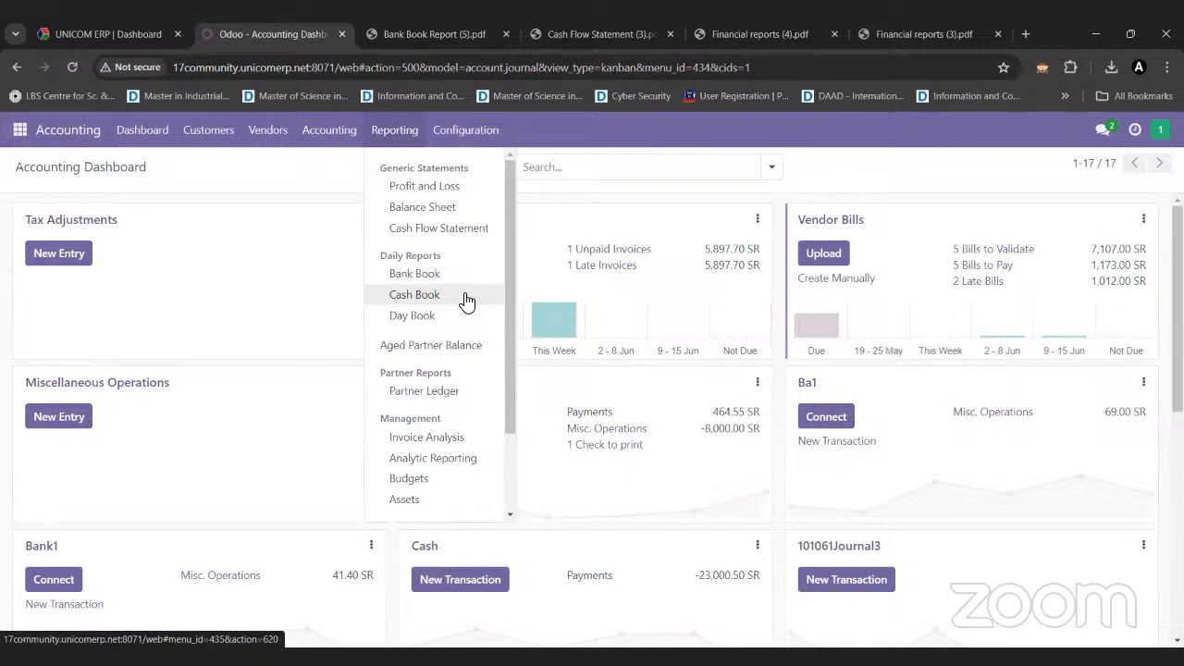
click(422, 297)
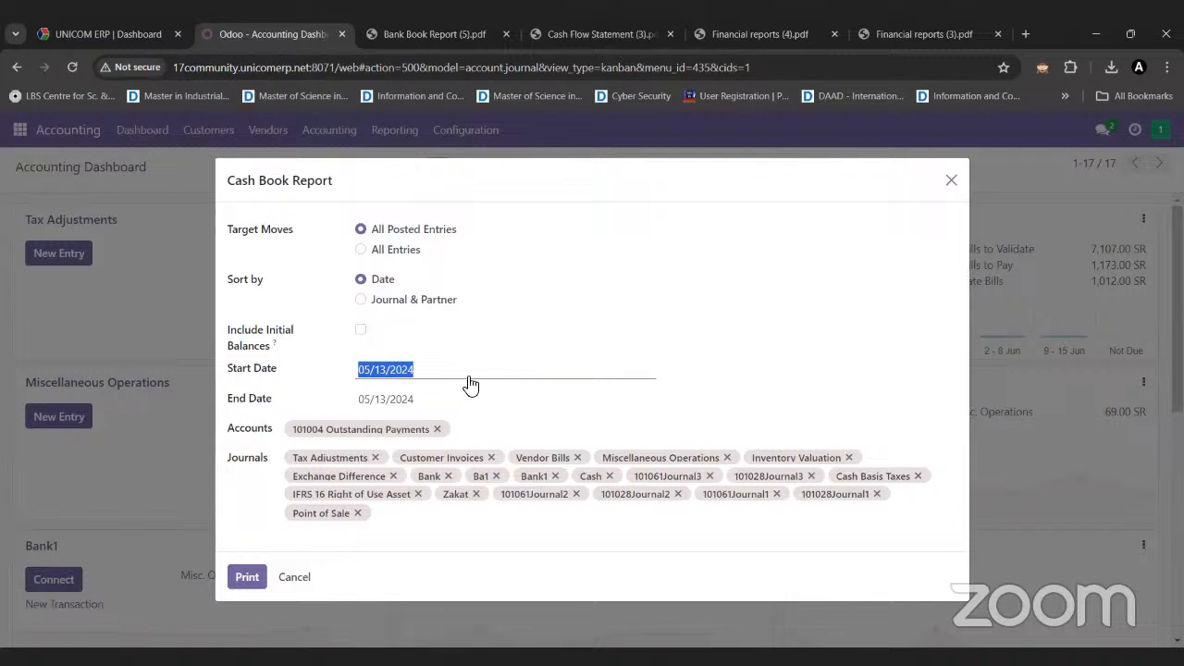
click(694, 234)
click(694, 234)
click(694, 234)
click(694, 235)
click(696, 234)
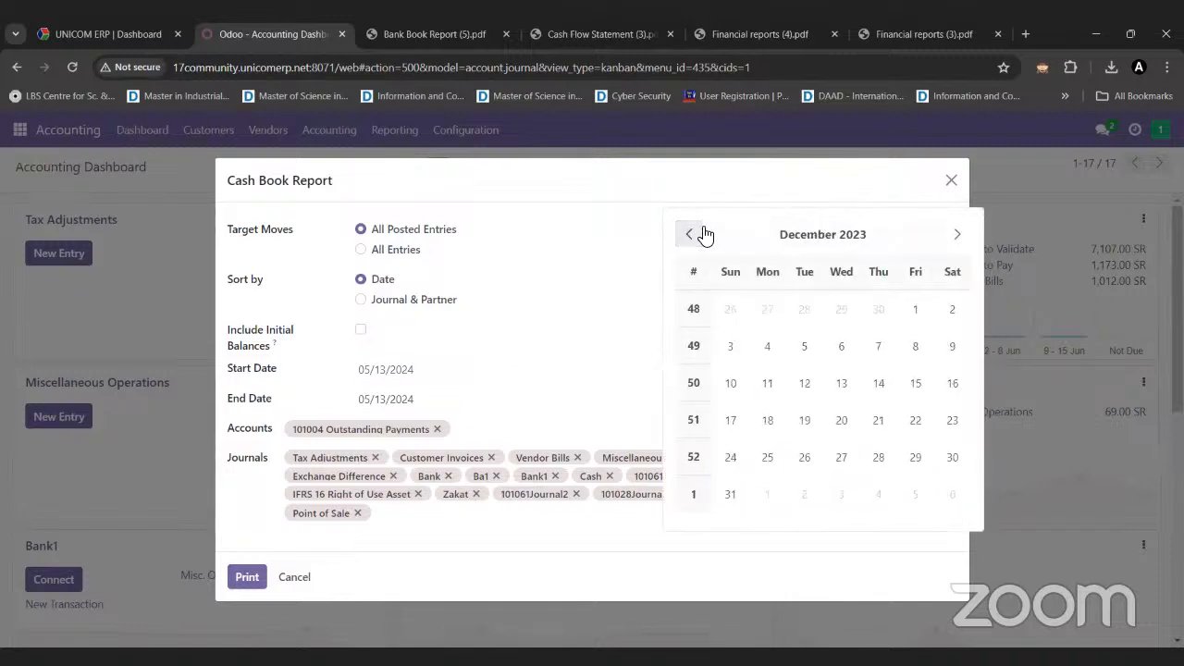
click(916, 310)
- Add the accounts 105001 Cash, 102011 Accounts Receivable and 201002 Payables to the Cash Book report
click(507, 426)
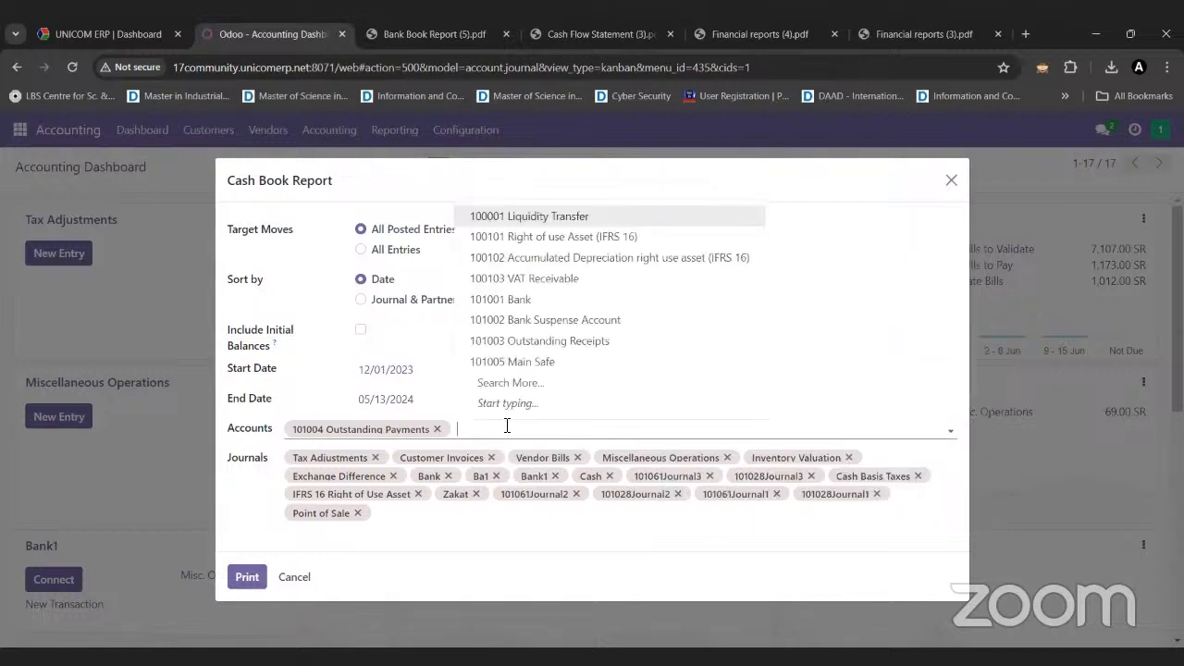
text(cas)
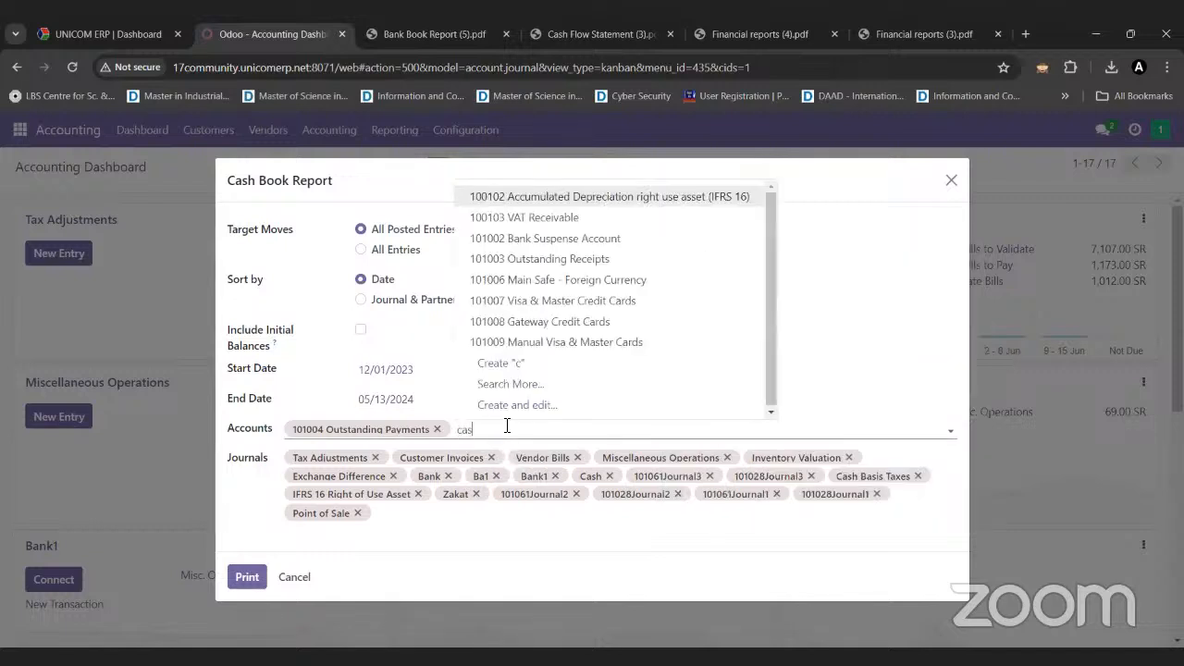
click(525, 454)
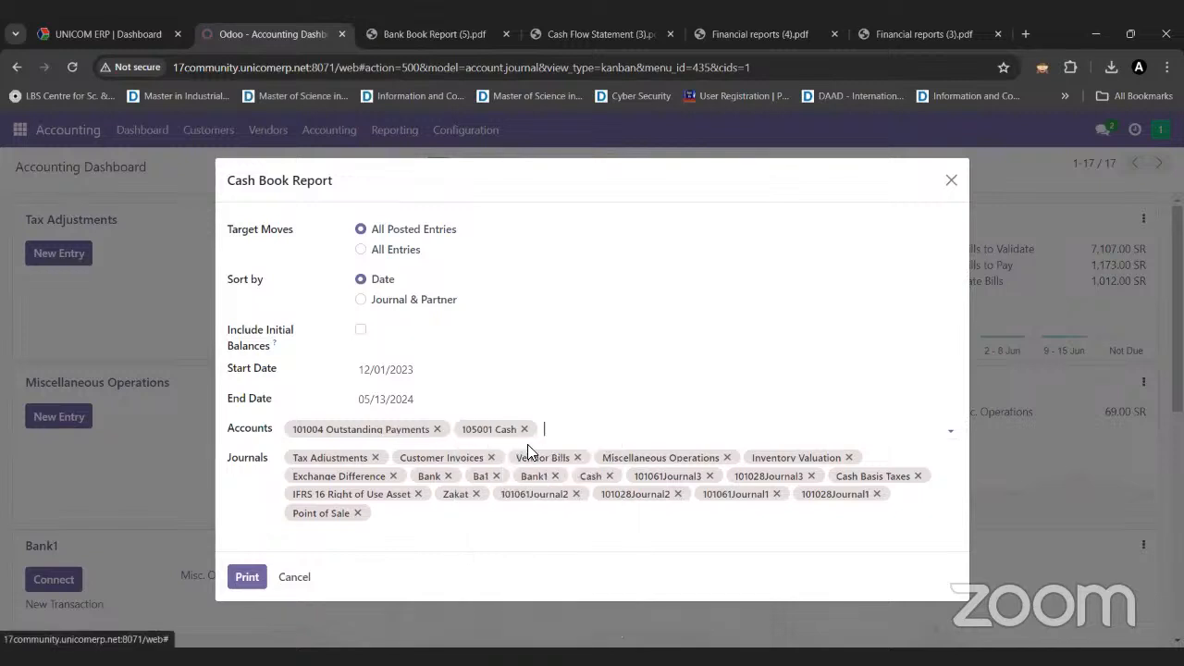
text(rec)
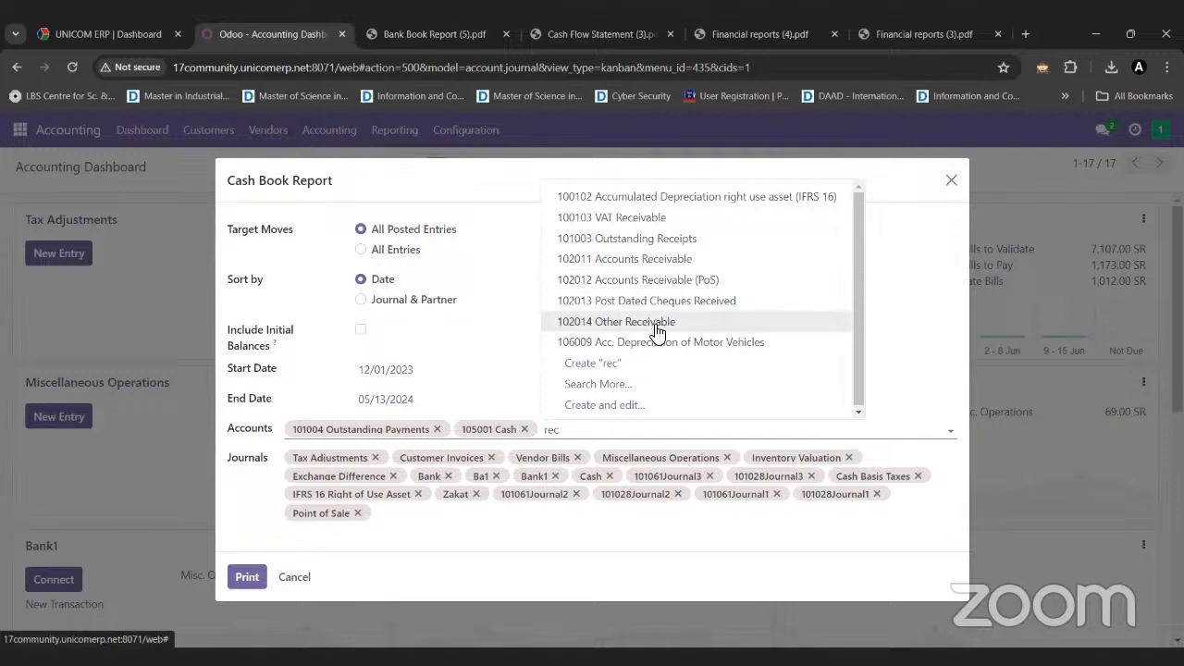
click(635, 259)
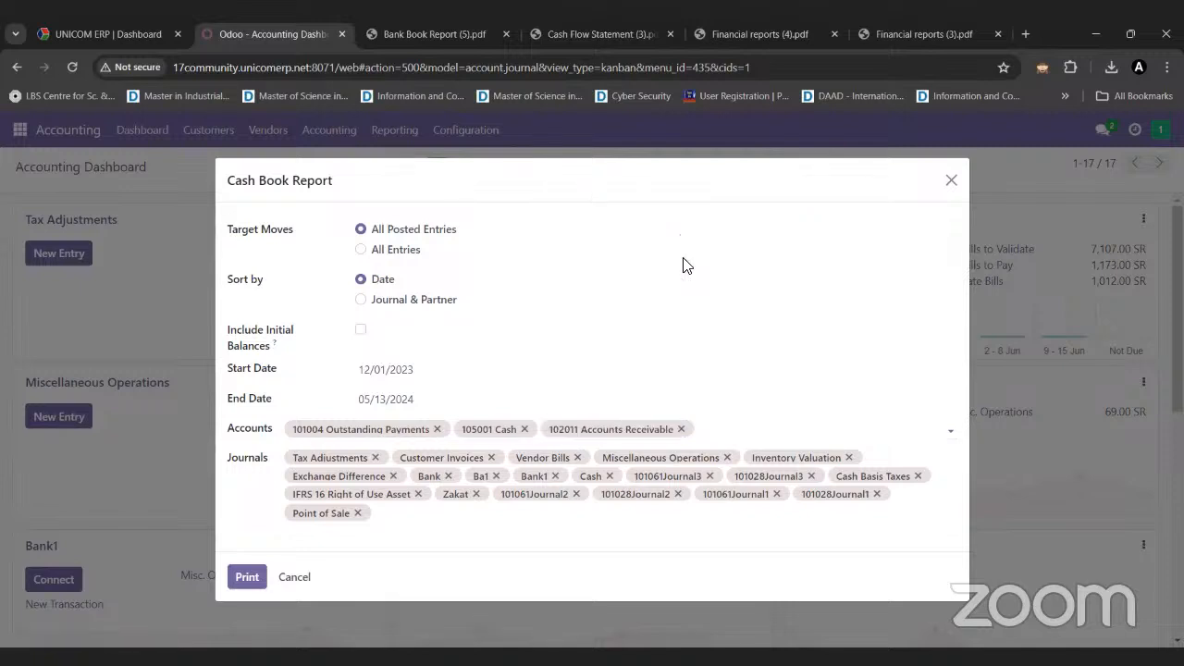
text(pay)
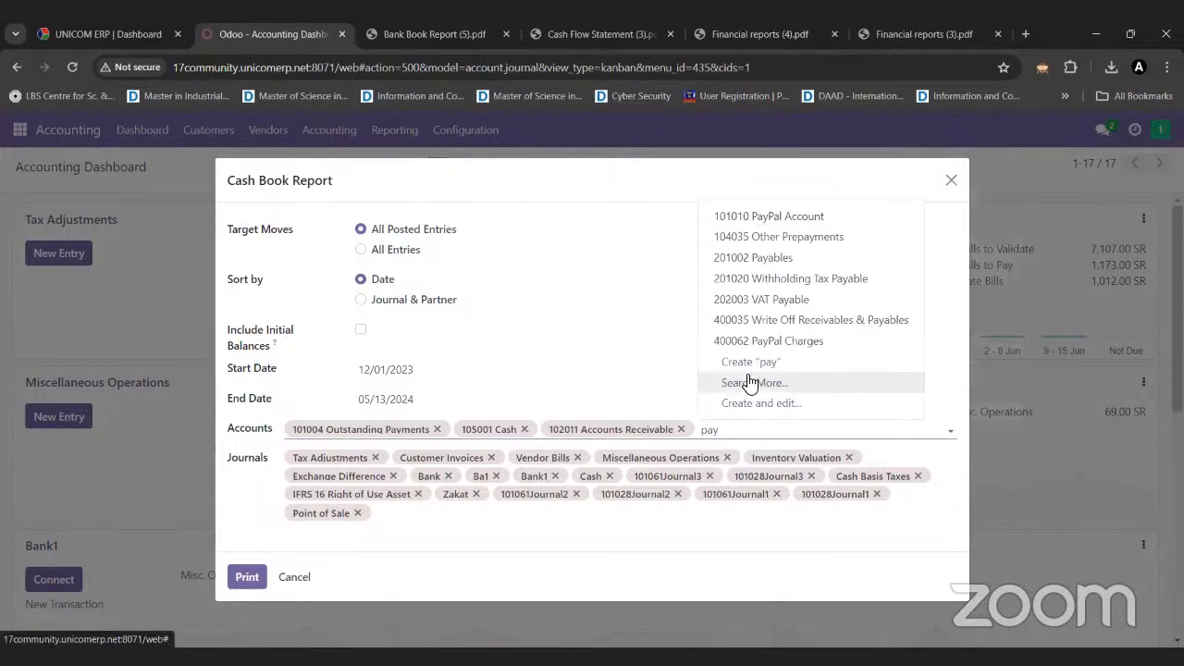
click(788, 258)
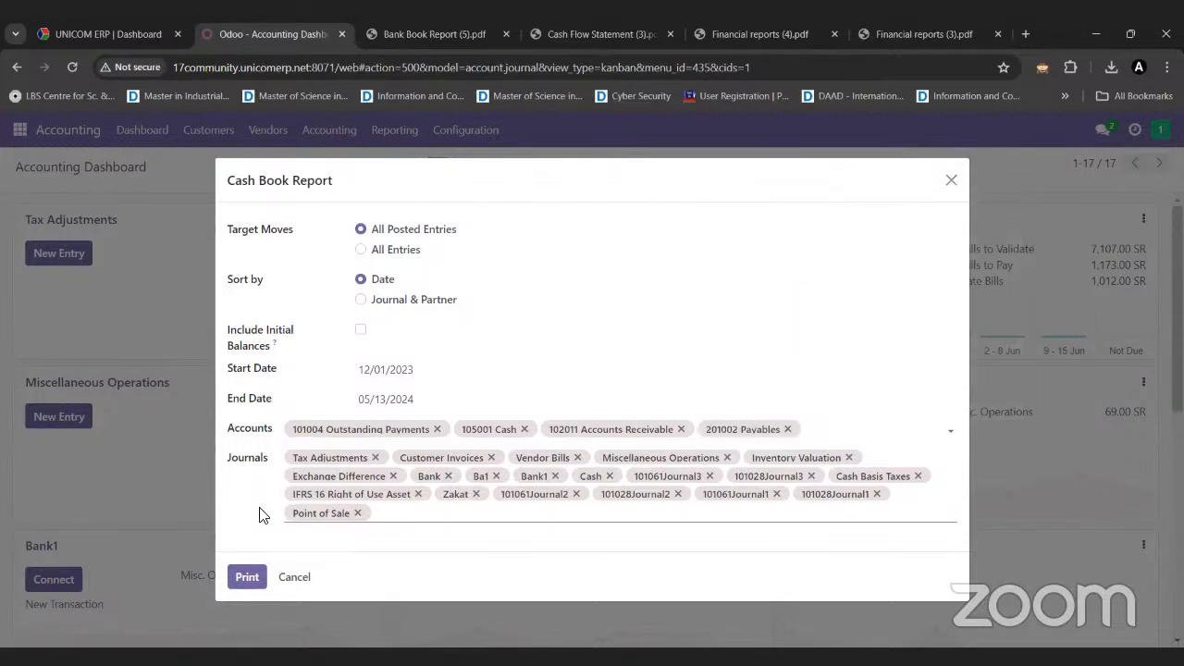
- Print the Cash Book report, keep the downloaded PDF and open it to view the entries
click(248, 578)
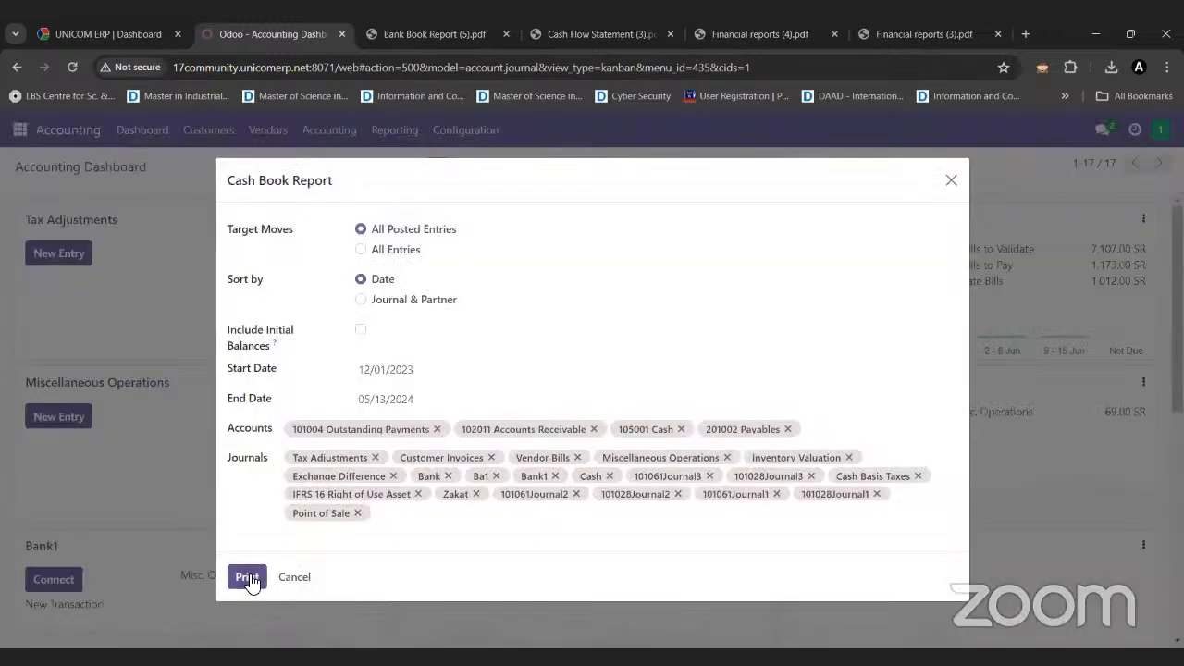
click(1059, 102)
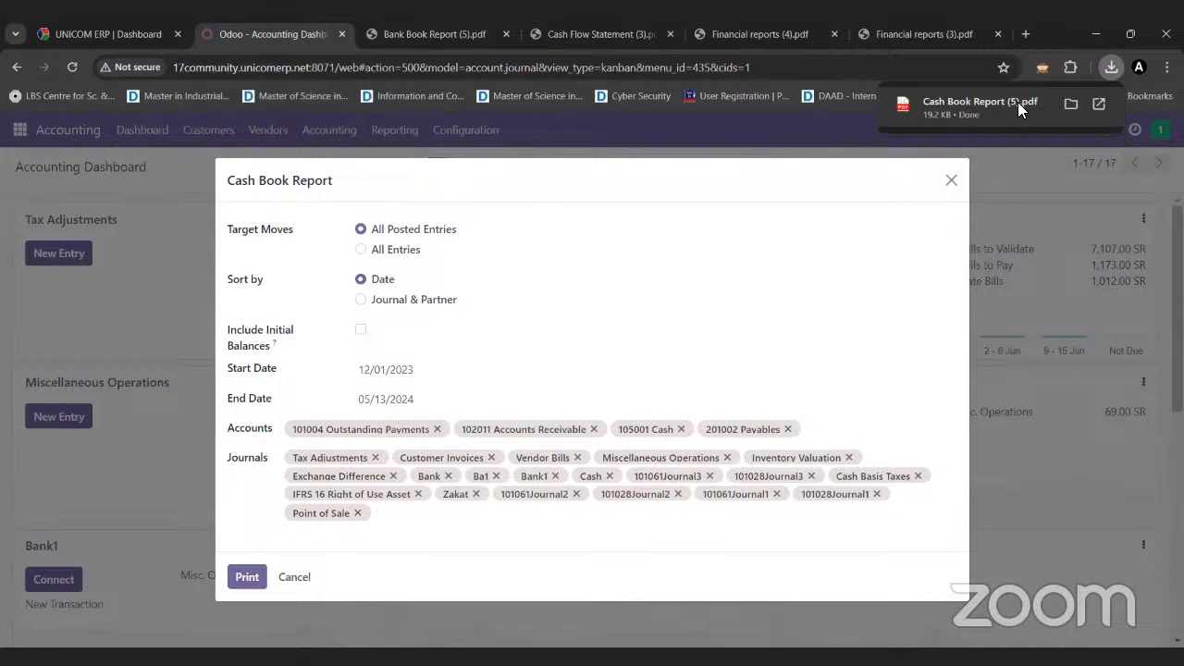
click(1018, 101)
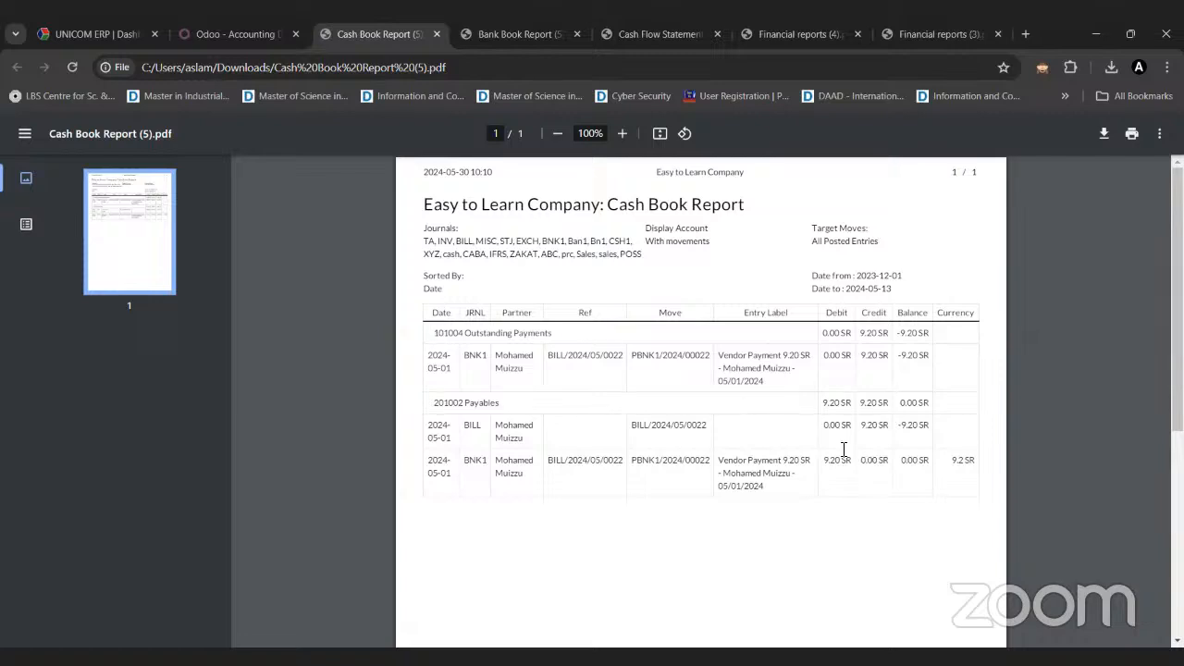
- Close the Cash Book report dialog and start a Day Book report with its start date set to 01/01/2024
click(259, 35)
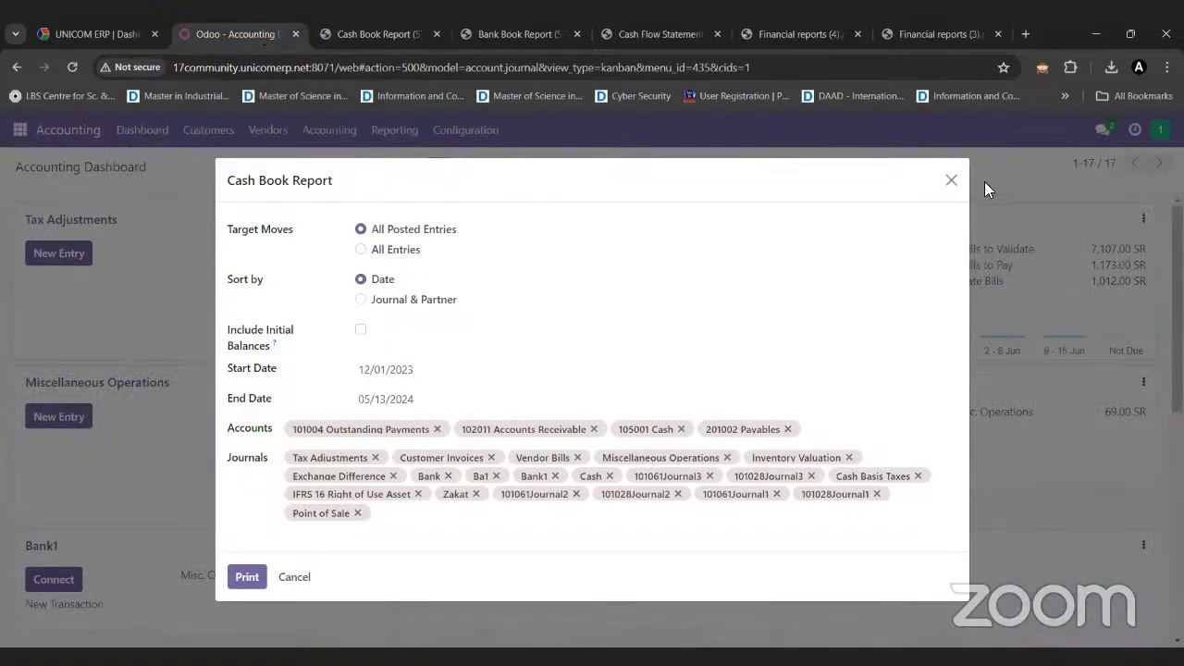
click(954, 182)
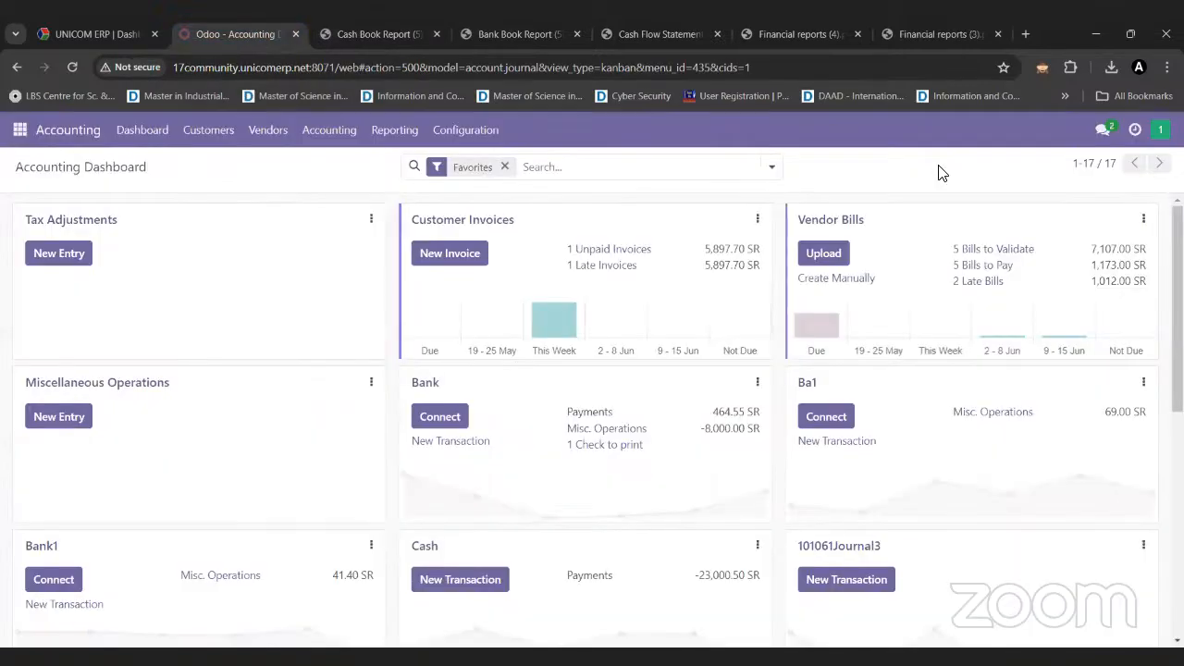
click(408, 136)
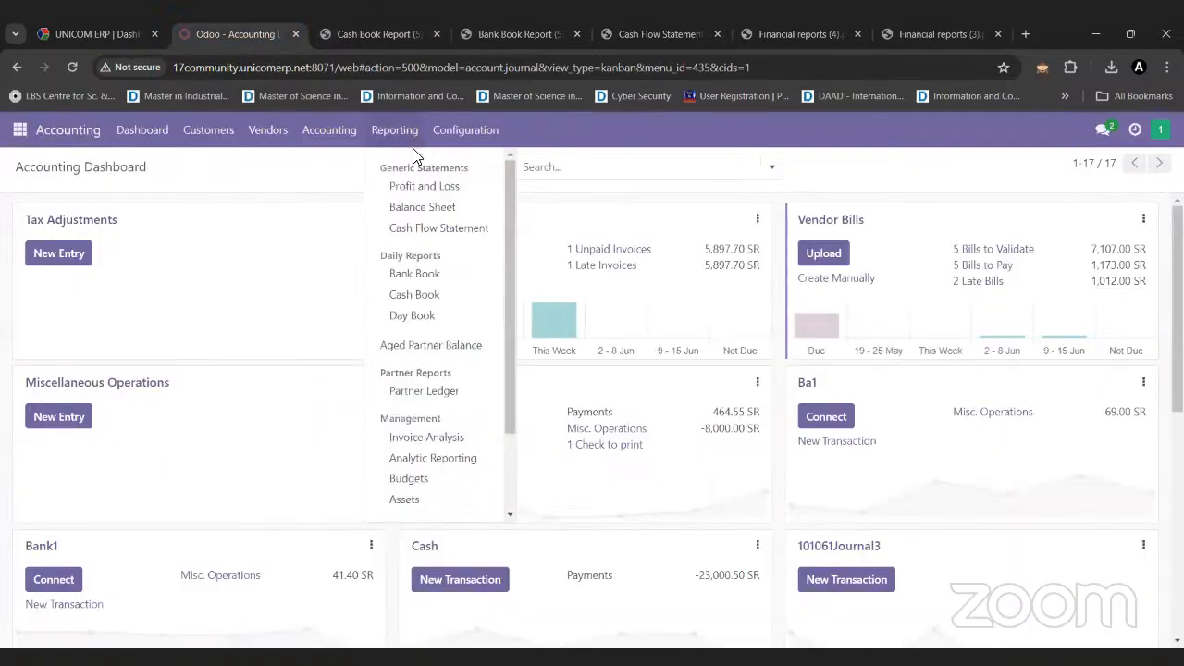
click(443, 318)
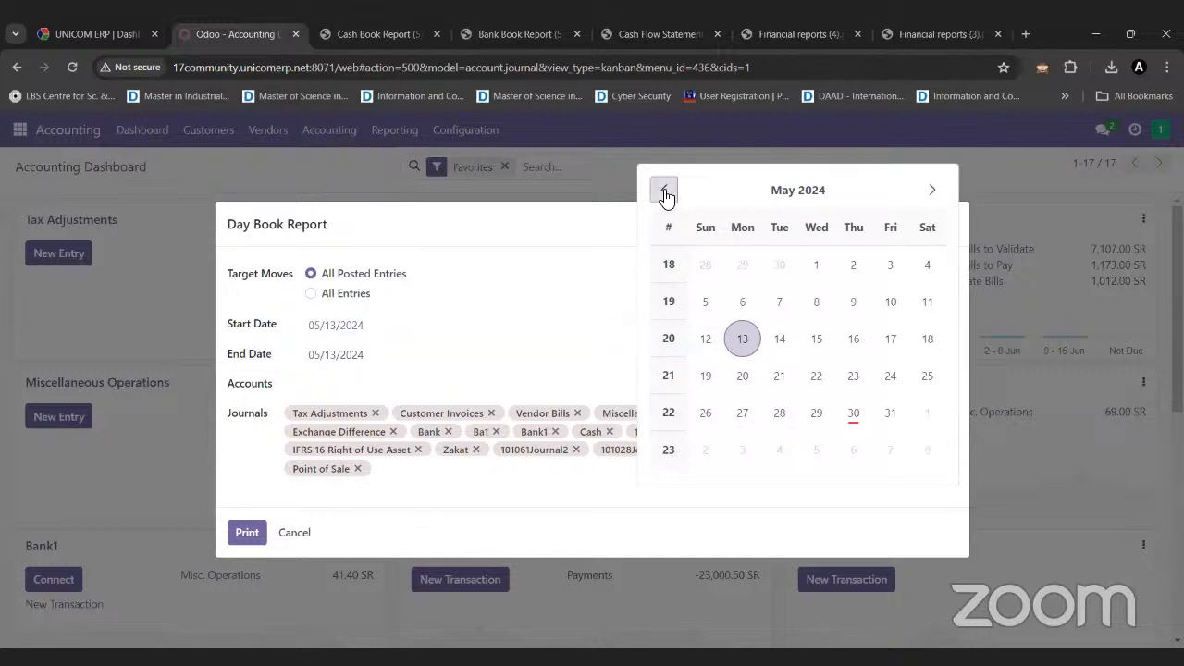
click(665, 192)
click(664, 191)
click(665, 191)
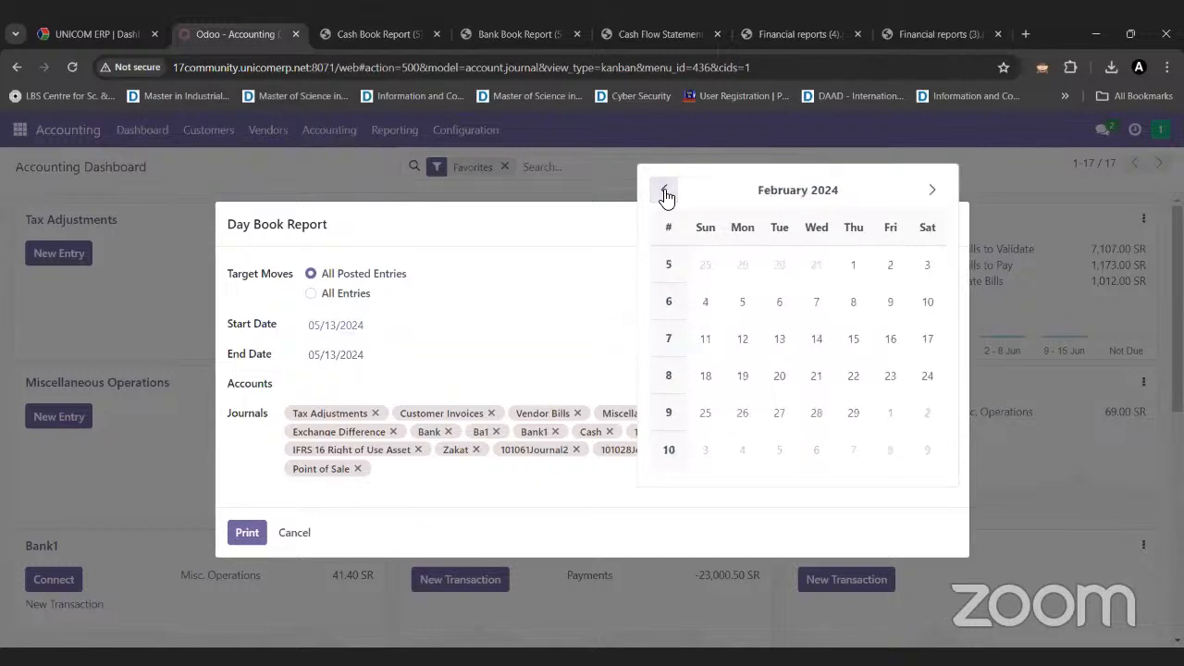
click(665, 192)
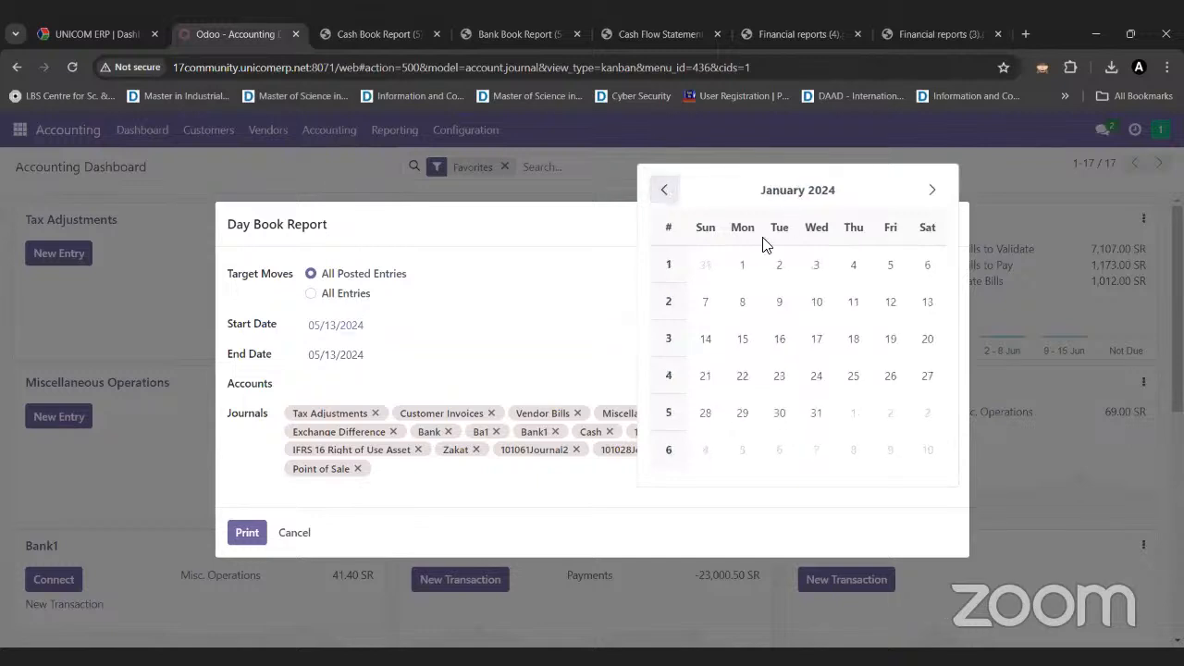
click(743, 266)
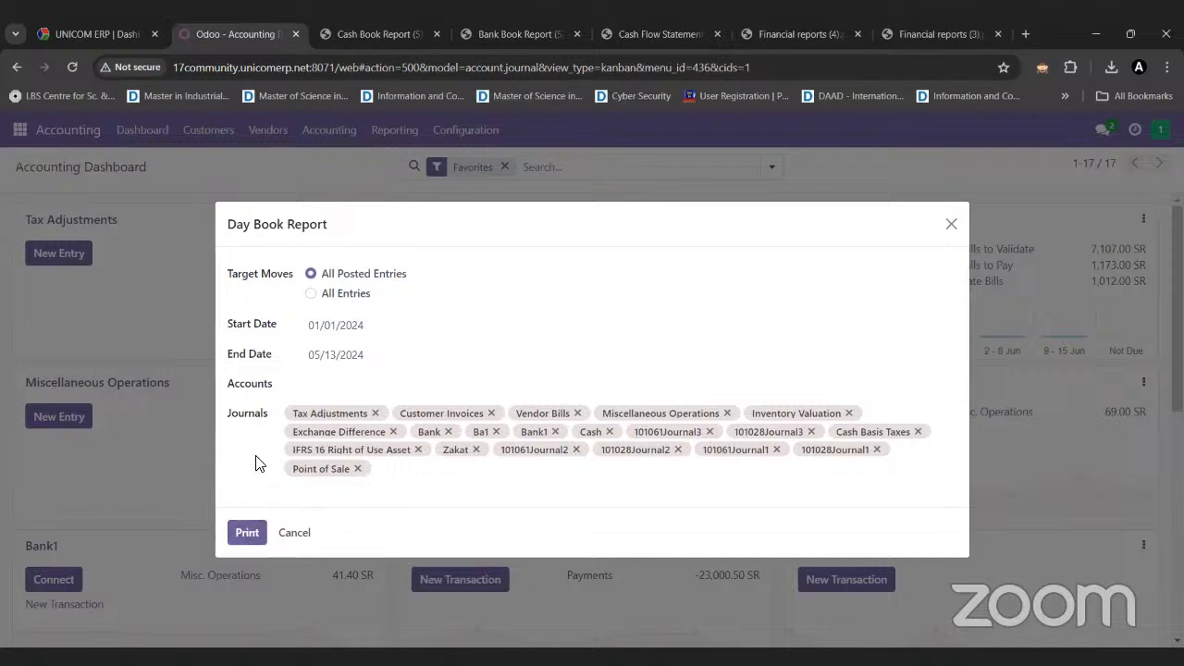
- Print the Day Book report, keep the downloaded PDF and review its journals and entries before closing the report dialog
click(248, 532)
click(1060, 103)
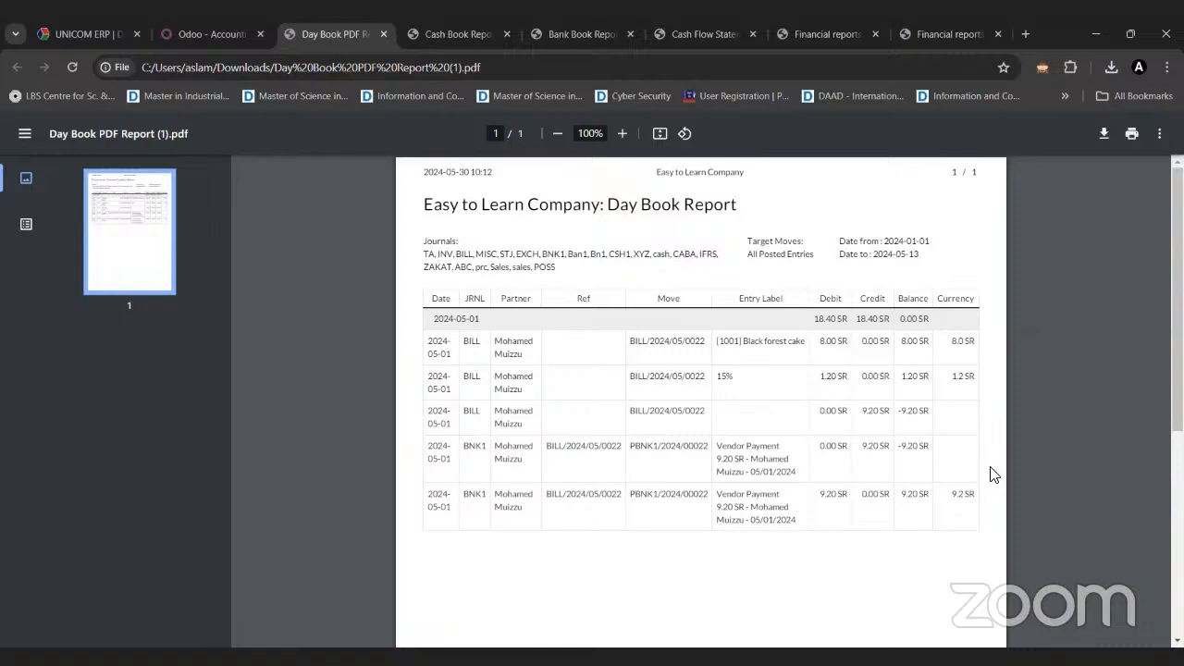
double_click(428, 255)
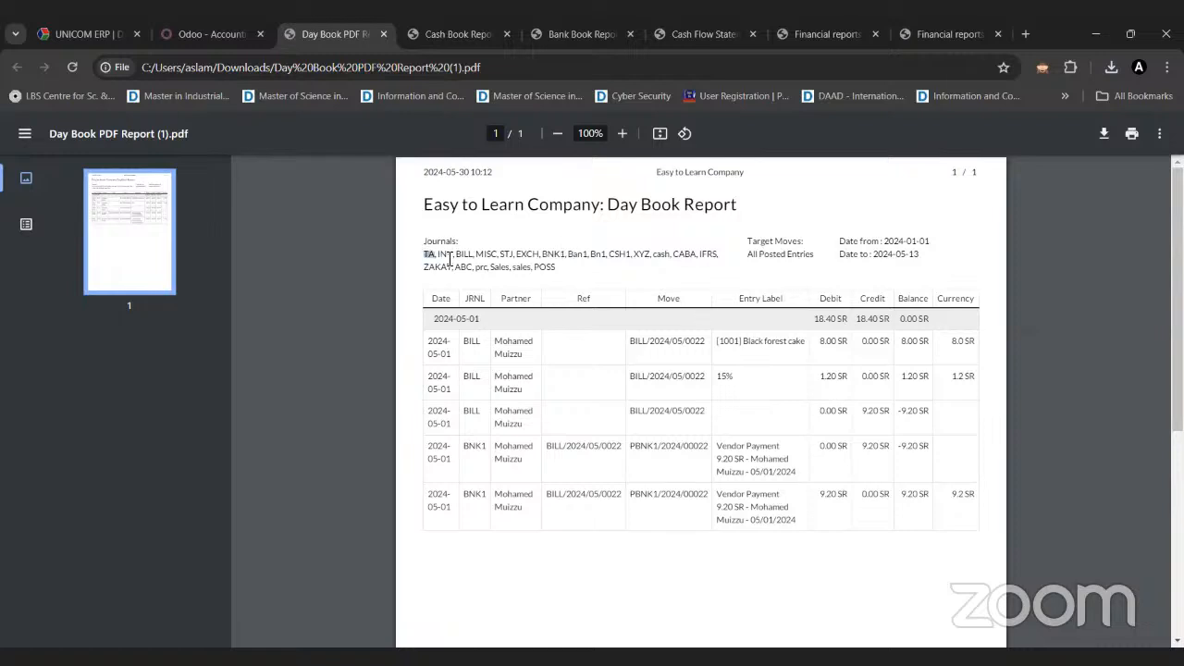
click(558, 271)
click(218, 35)
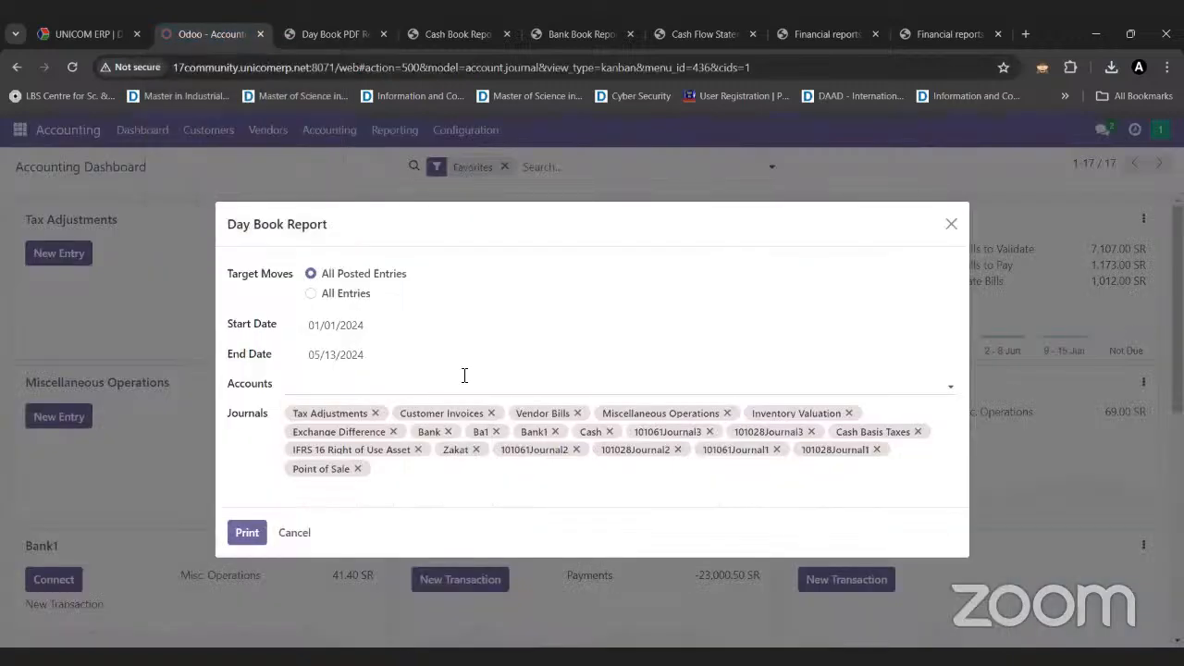
click(951, 224)
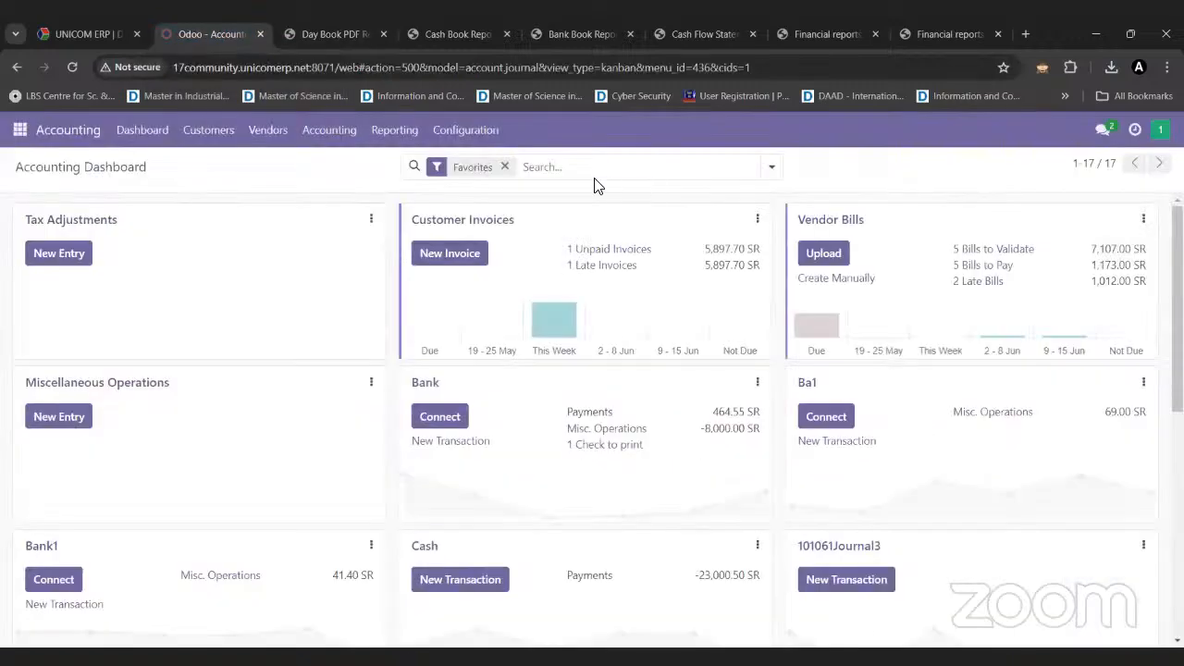
- Start an Aged Partner Balance report and set its start date to 12/01/2023
click(410, 136)
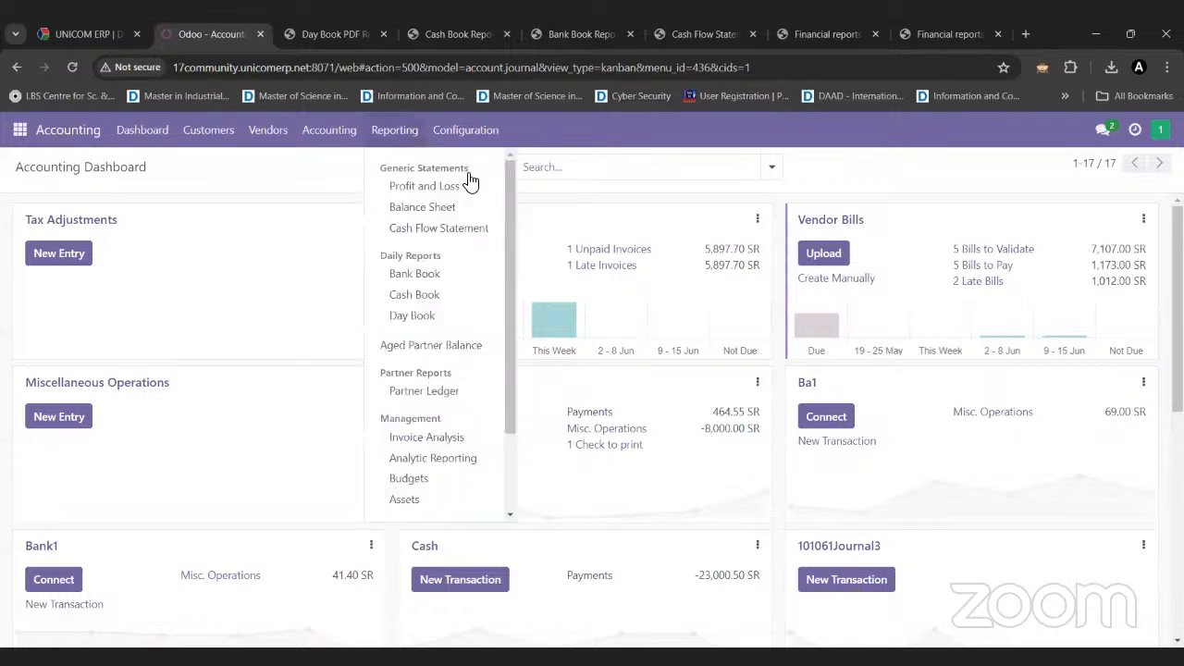
click(468, 354)
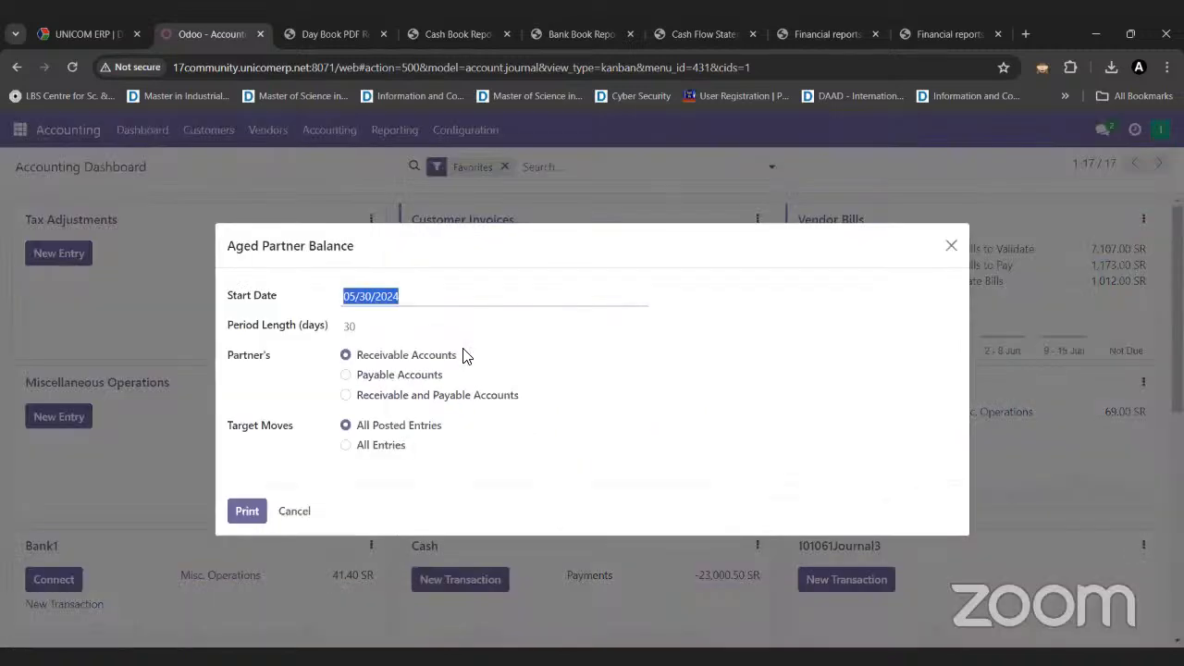
click(441, 303)
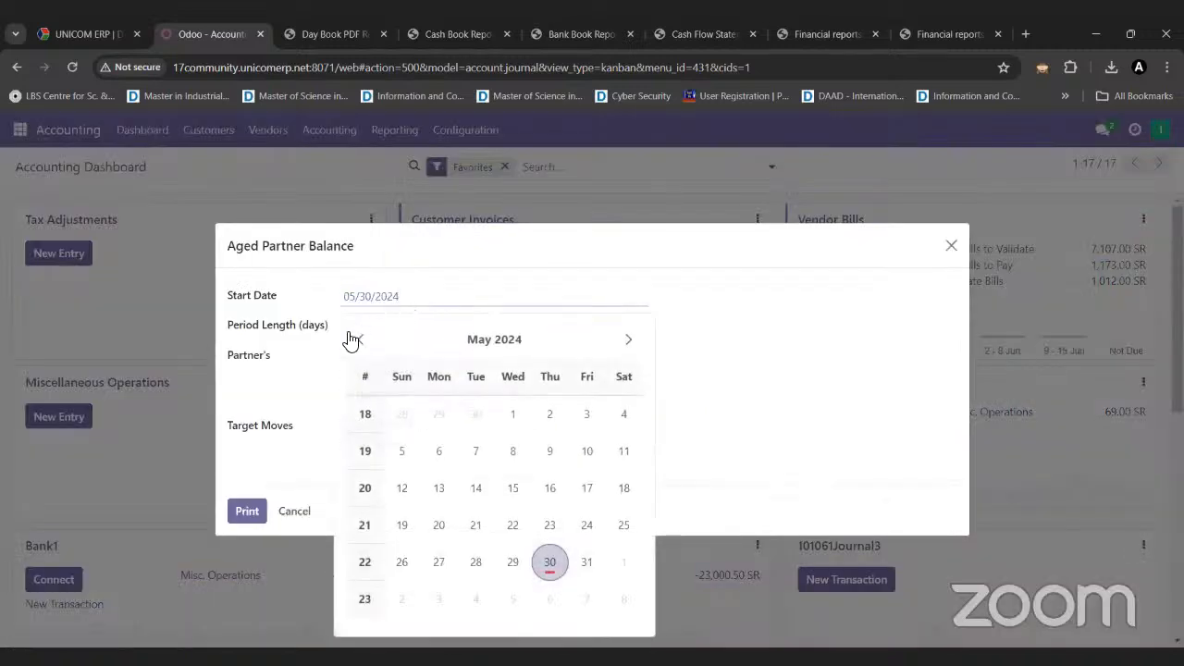
click(360, 341)
click(360, 341)
click(360, 341)
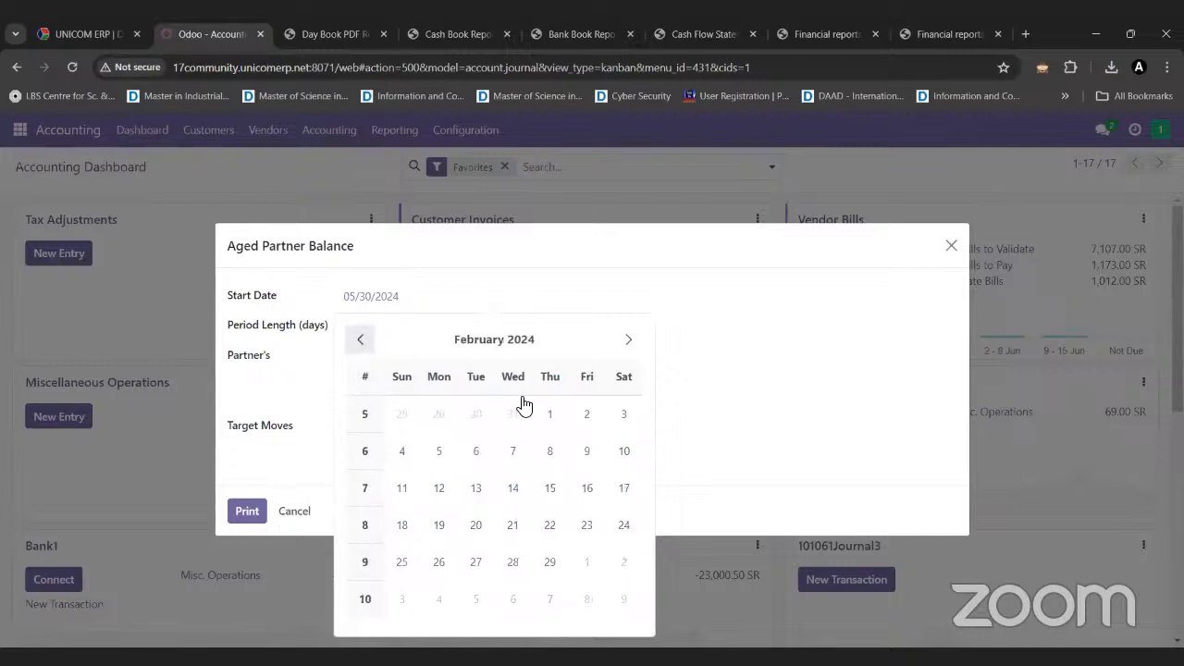
click(361, 342)
click(361, 342)
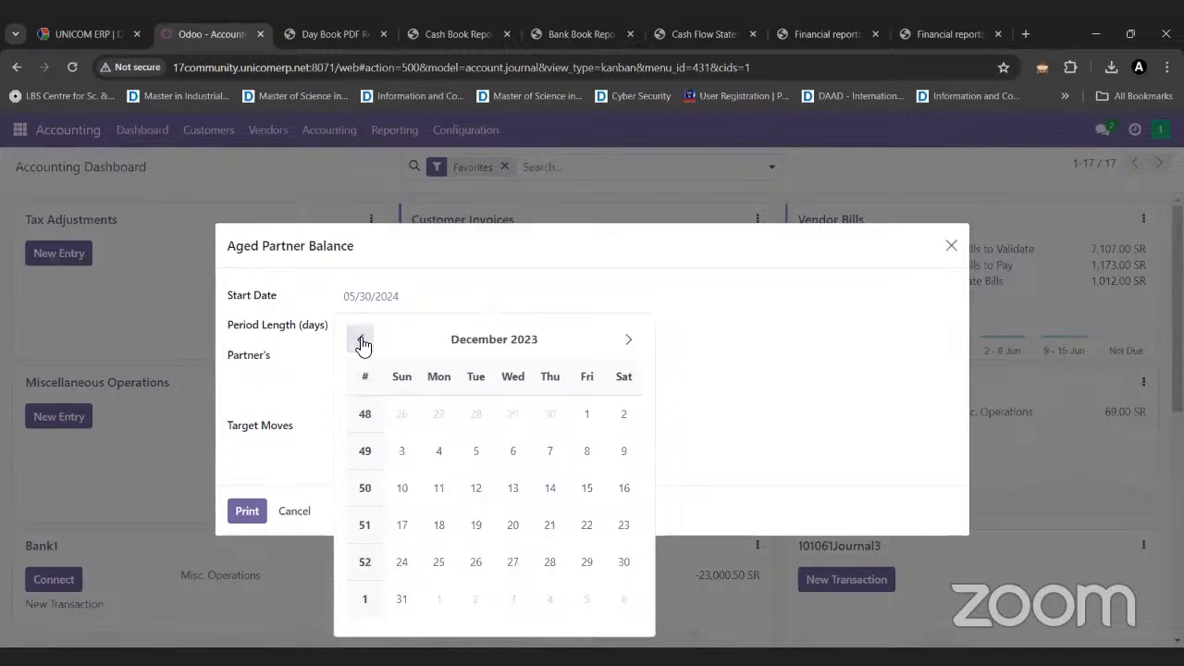
click(589, 418)
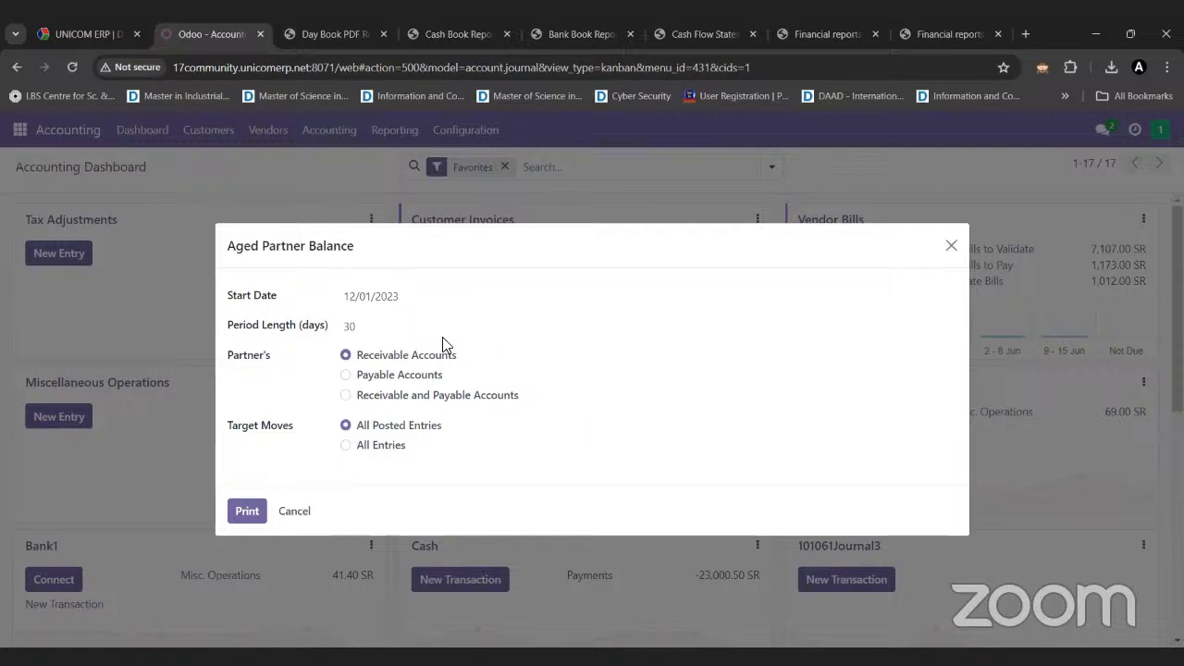
- Set the Aged Partner Balance period length to 150 days and include Receivable and Payable Accounts
click(388, 328)
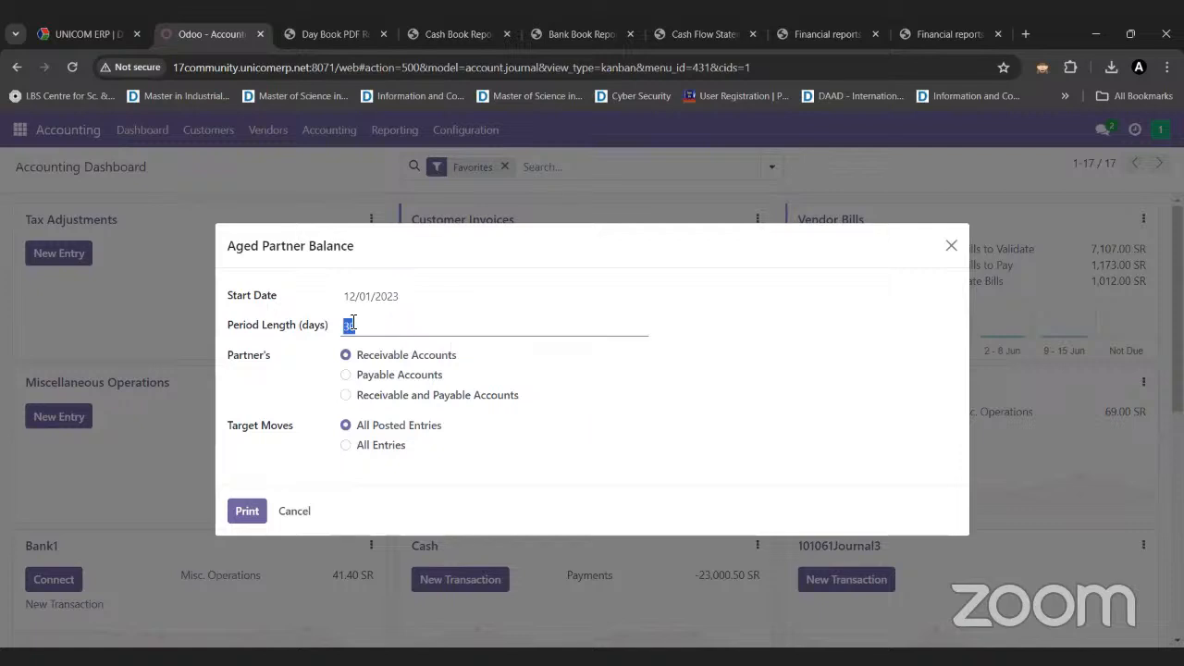
text(10)
key(BackSpace)
text(50)
click(347, 396)
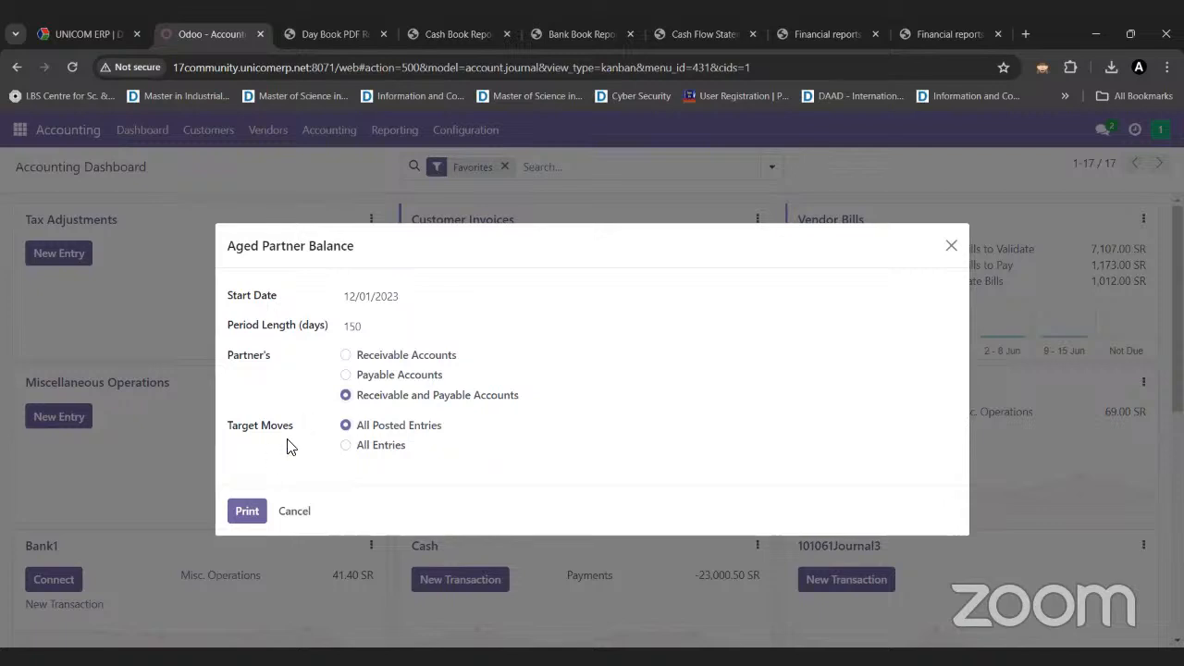
- Print the Aged Partner Balance with the 150-day period, keep and view the PDF, and return to the report dialog
click(248, 519)
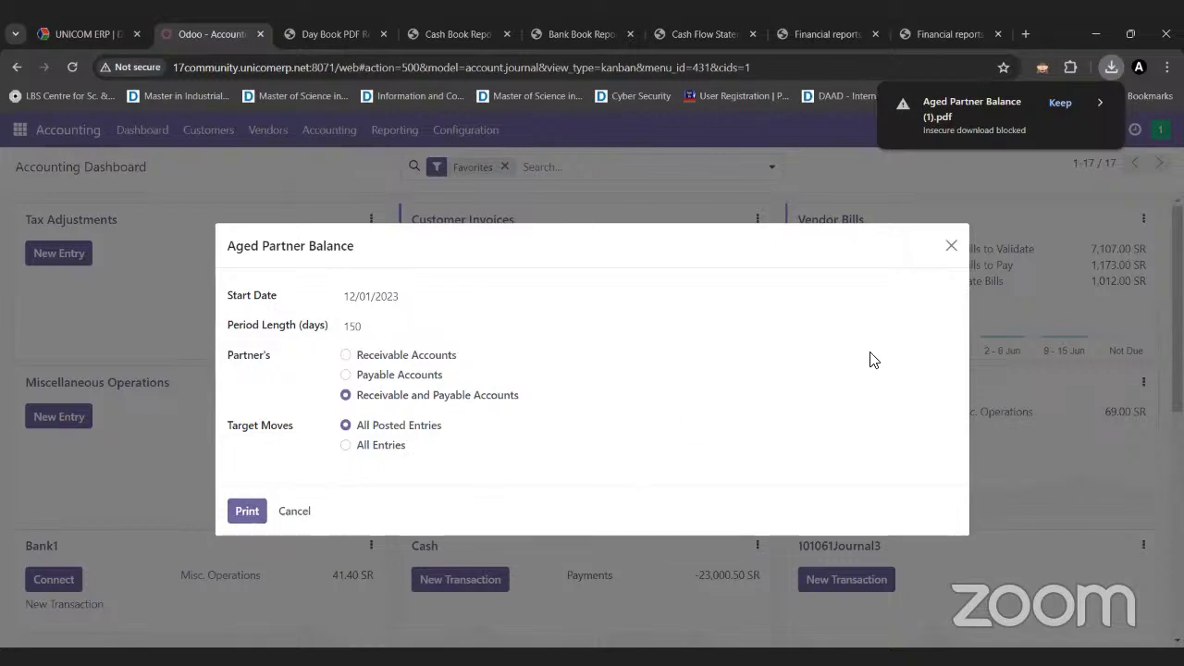
click(1060, 102)
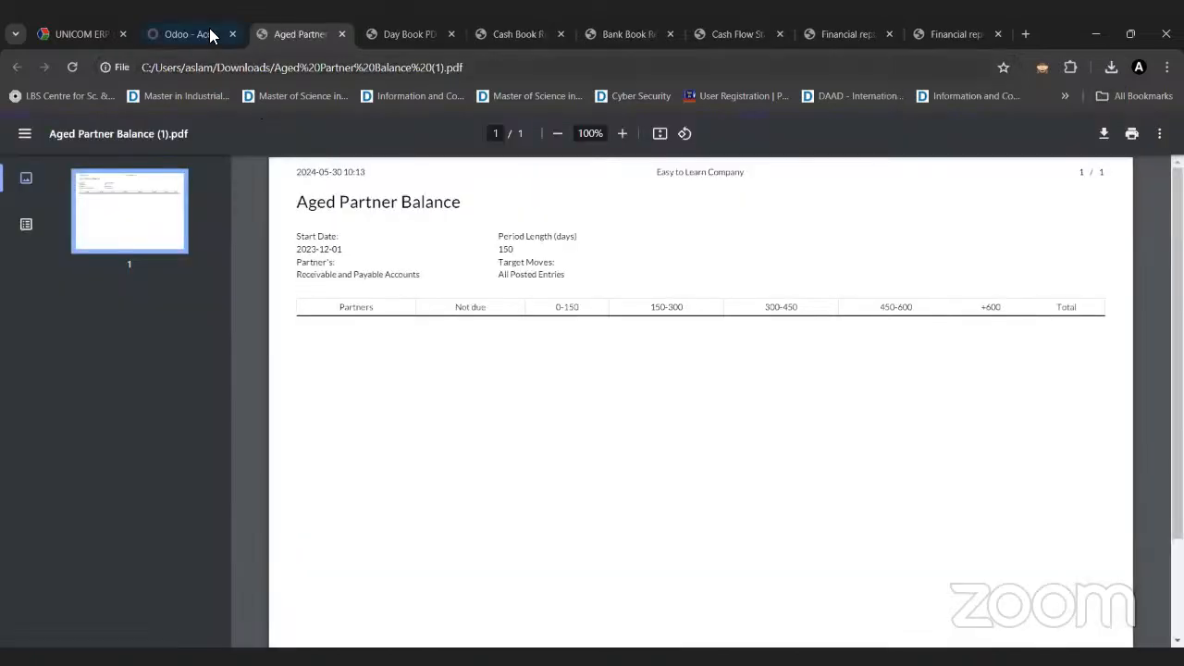
click(211, 35)
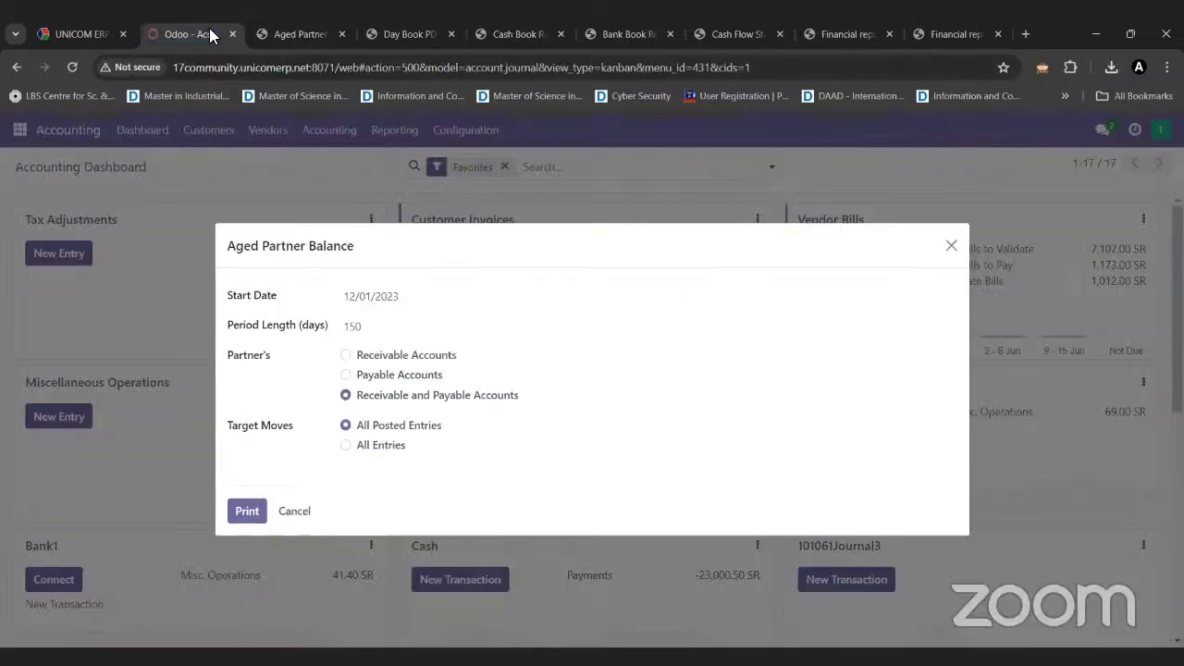
- Set the Aged Partner Balance start date to 01/01/2024 and the period length to 100 days
click(426, 299)
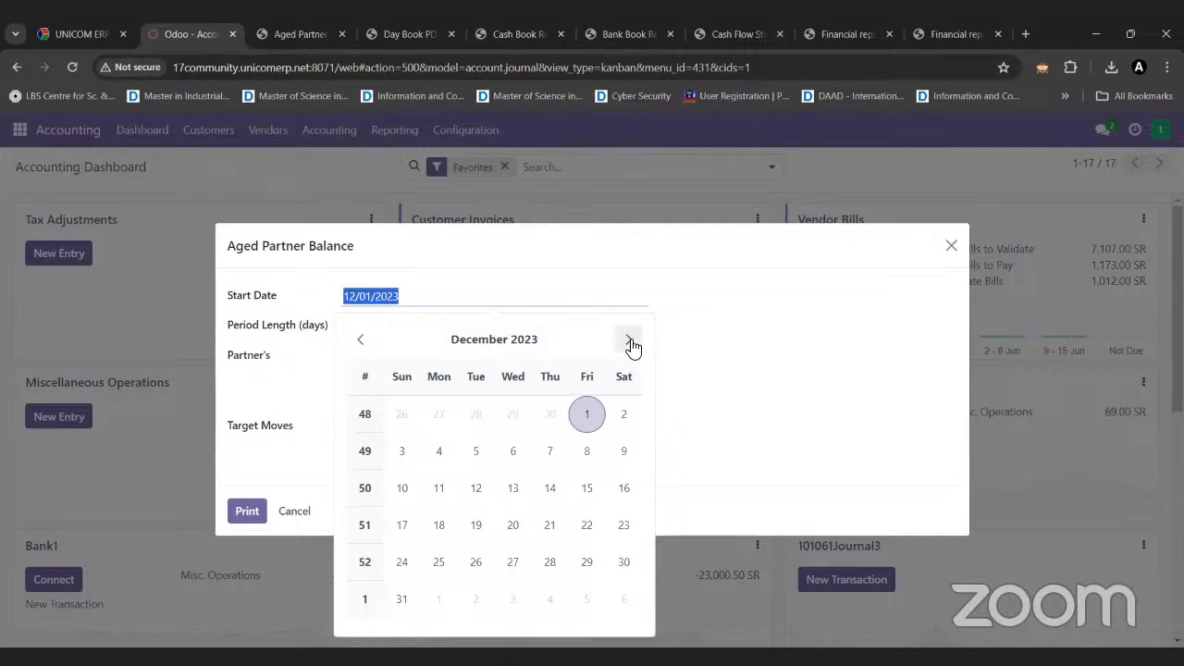
click(629, 341)
click(439, 413)
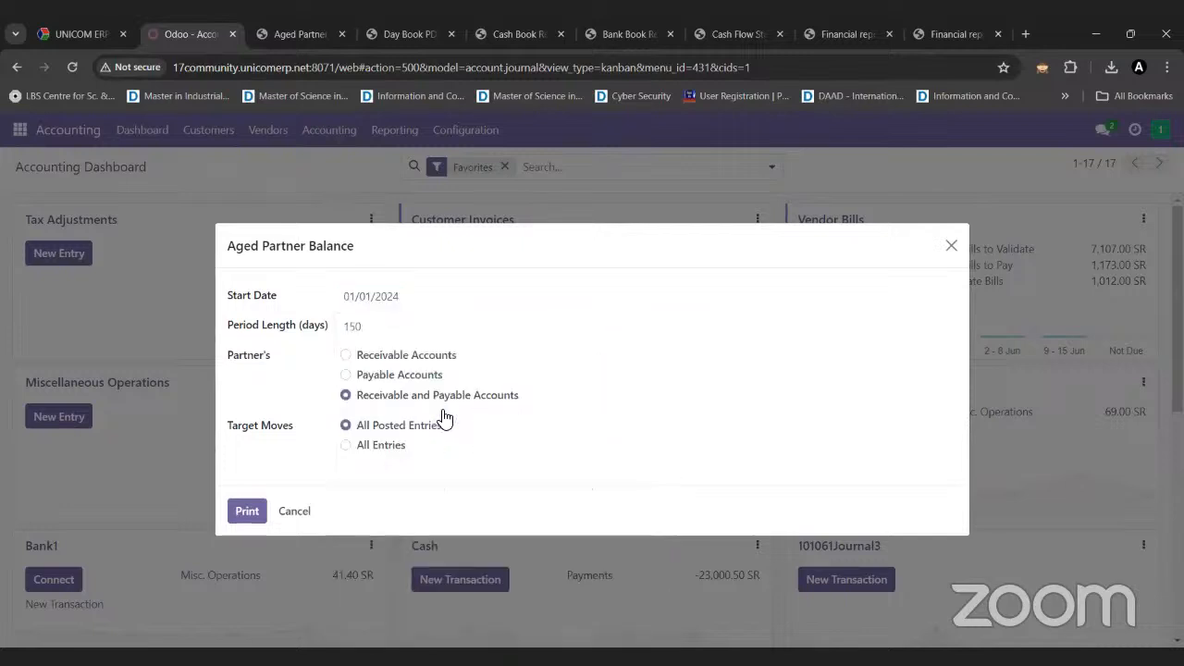
double_click(399, 324)
text(5)
text(100)
- Print the Aged Partner Balance with the 100-day period, view the downloaded PDF and return to the report dialog
click(248, 510)
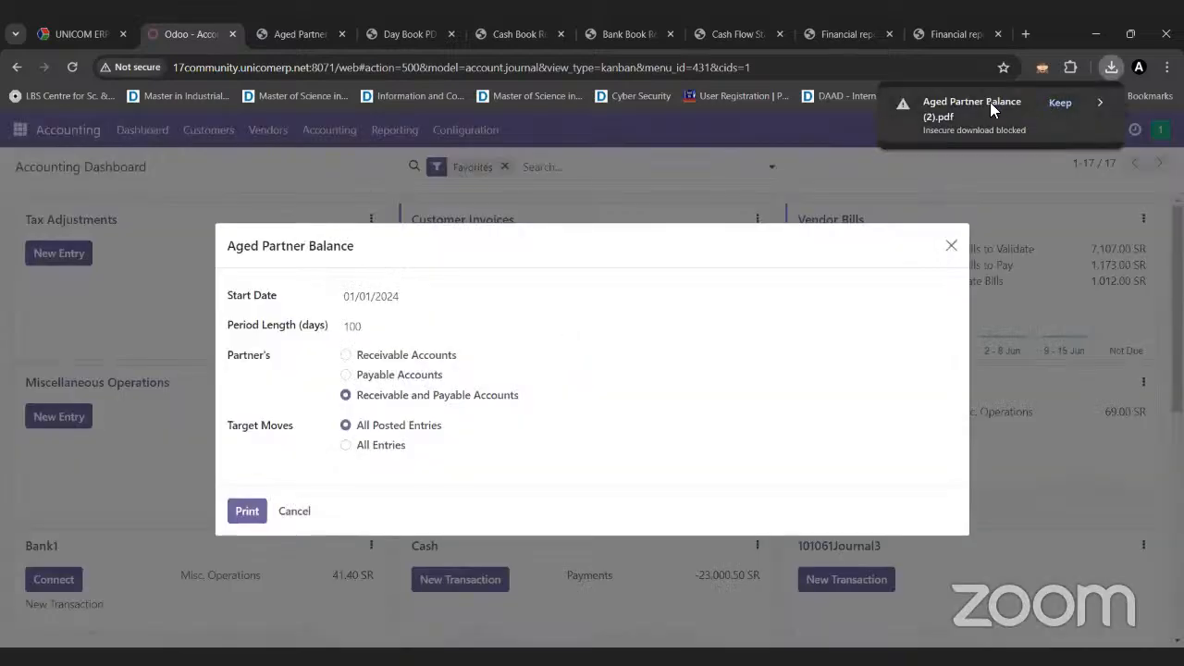
click(992, 105)
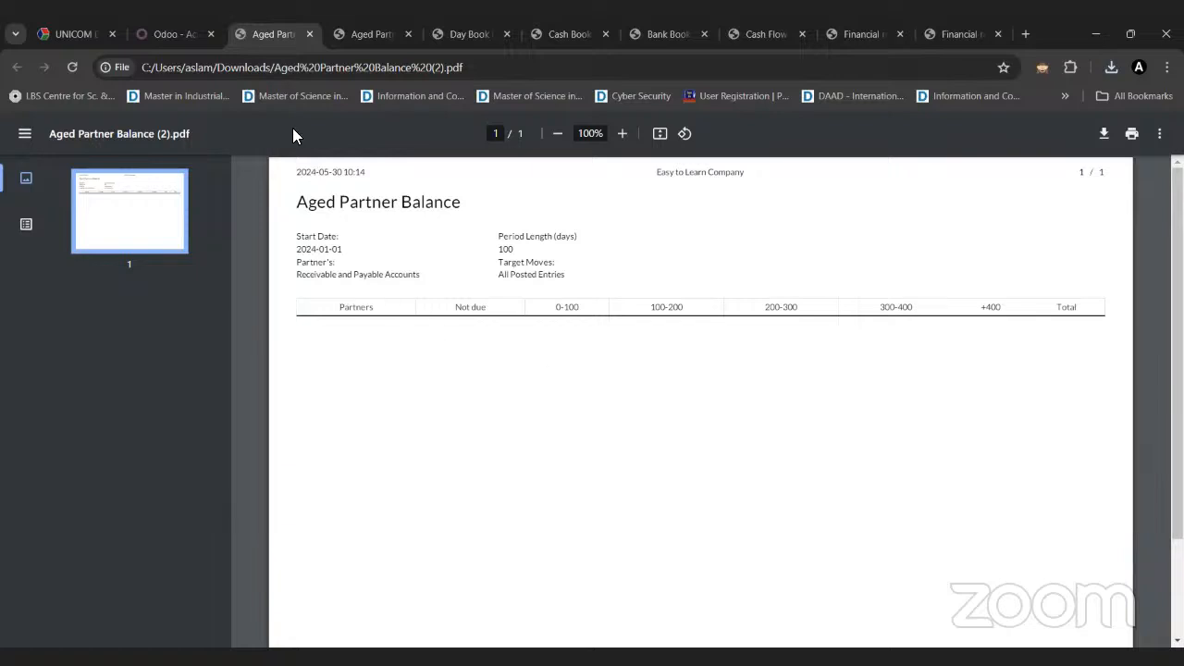
click(184, 37)
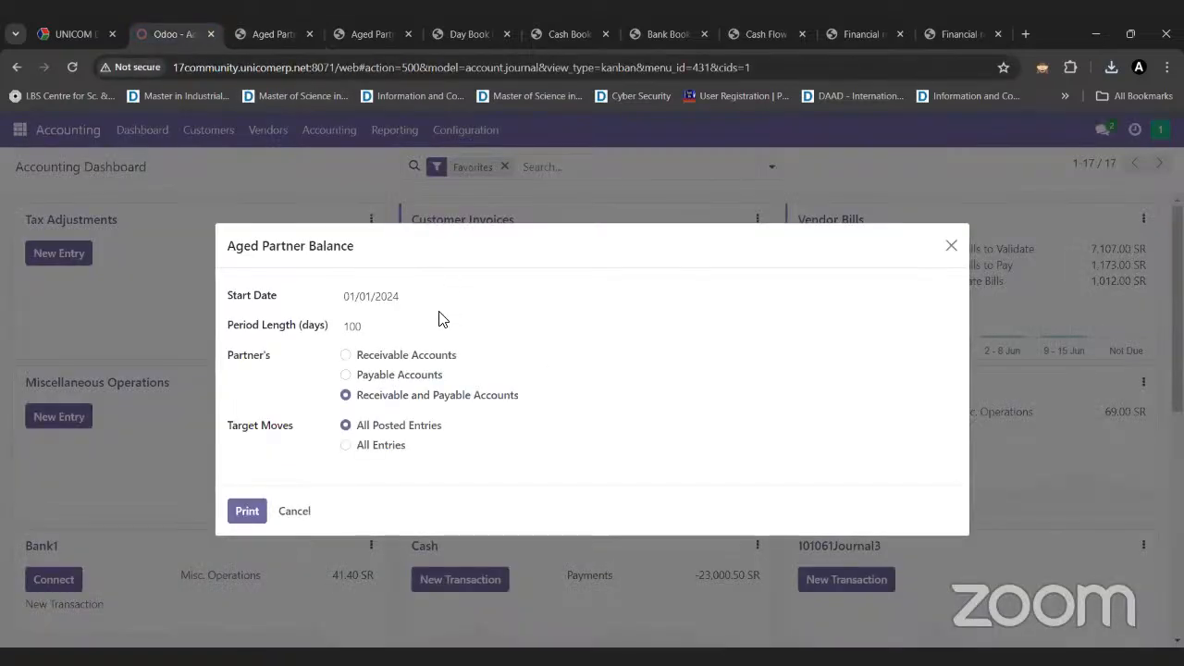
- Set the period length to 50 days, print the Aged Partner Balance, open its PDF and close the report dialog
click(370, 324)
double_click(389, 324)
text(50)
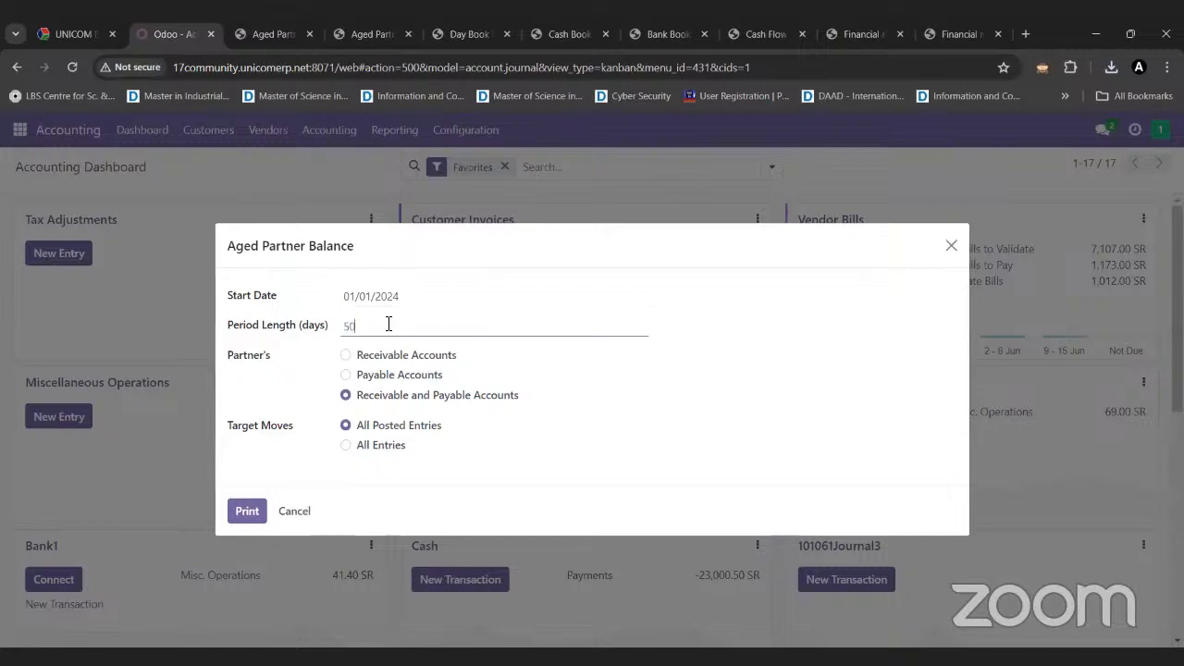
click(247, 511)
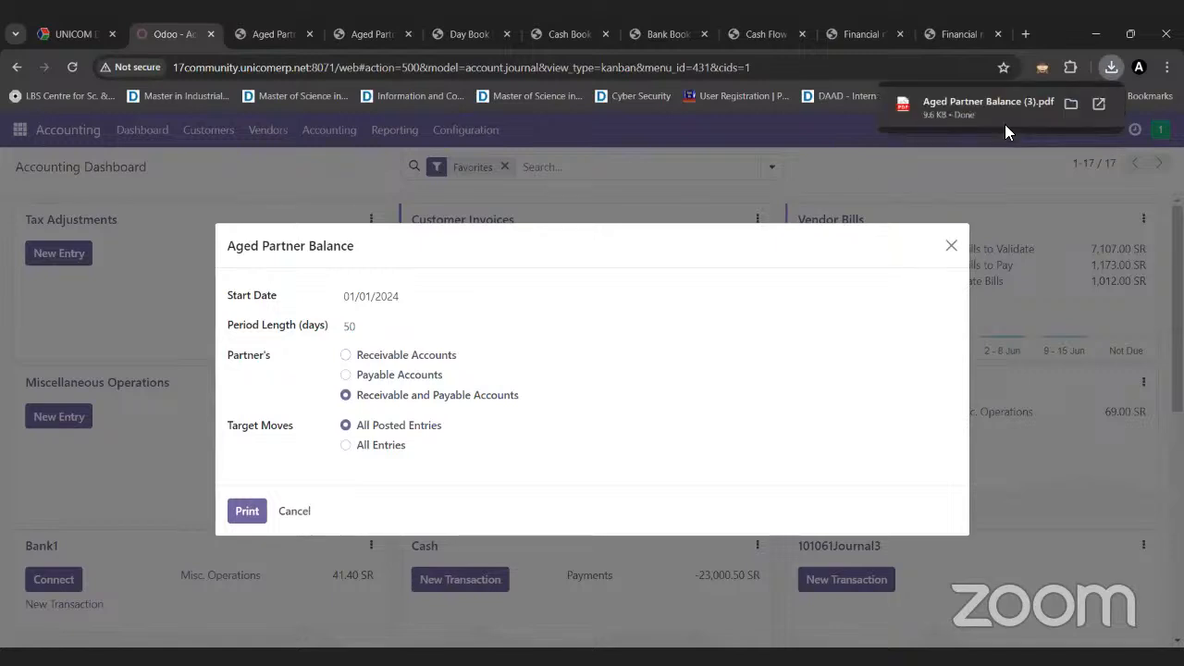
click(1005, 124)
click(168, 22)
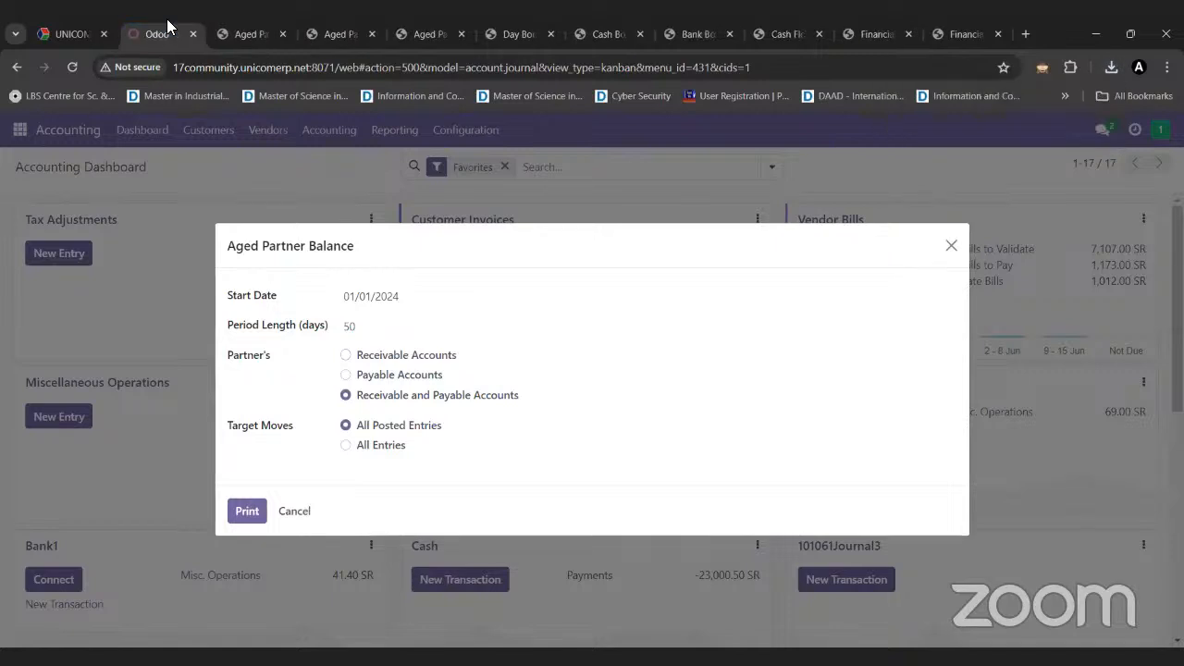
click(945, 247)
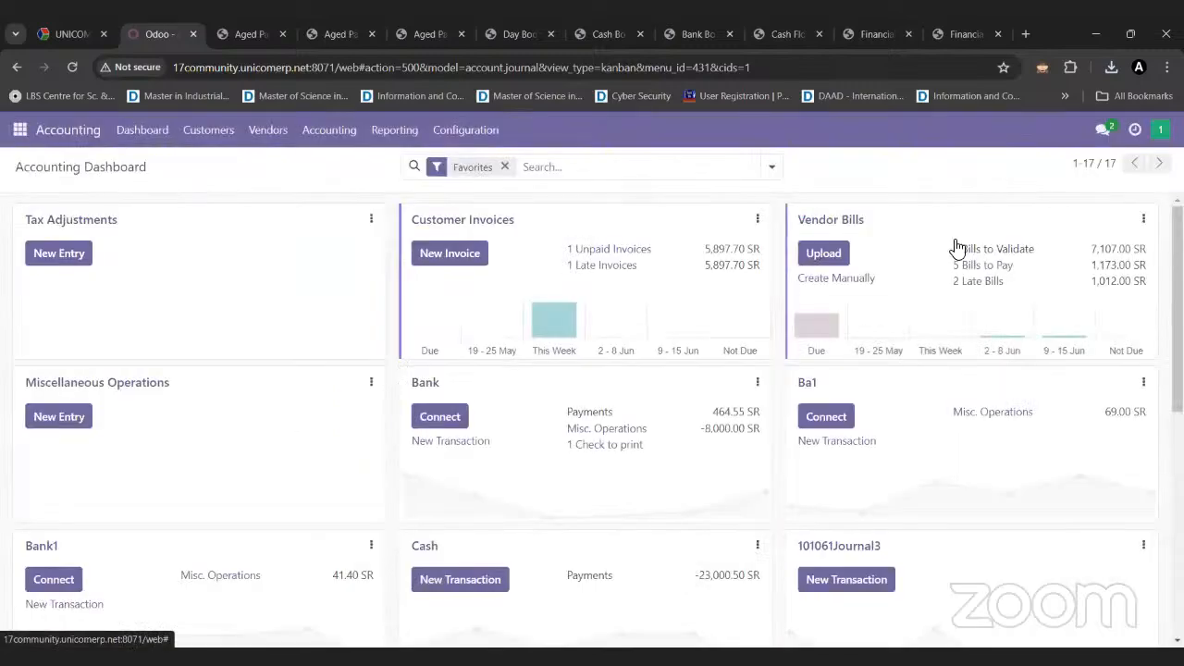
- Open the Partner Ledger report options from the Partner Reports
click(404, 138)
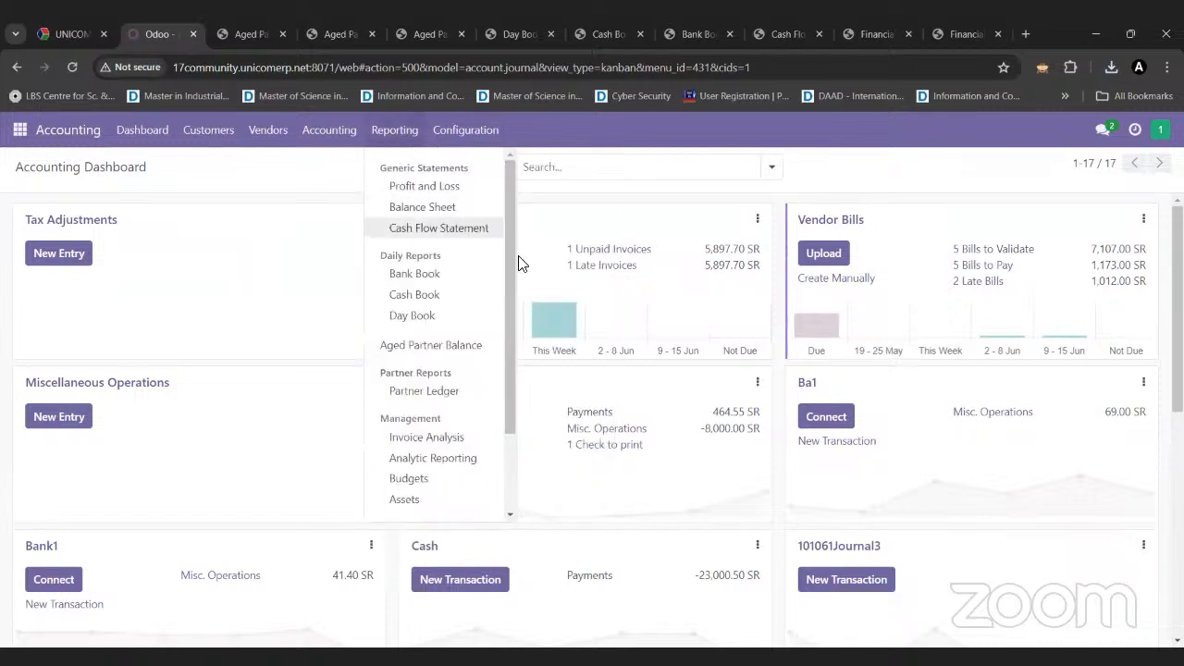
drag(508, 257, 506, 296)
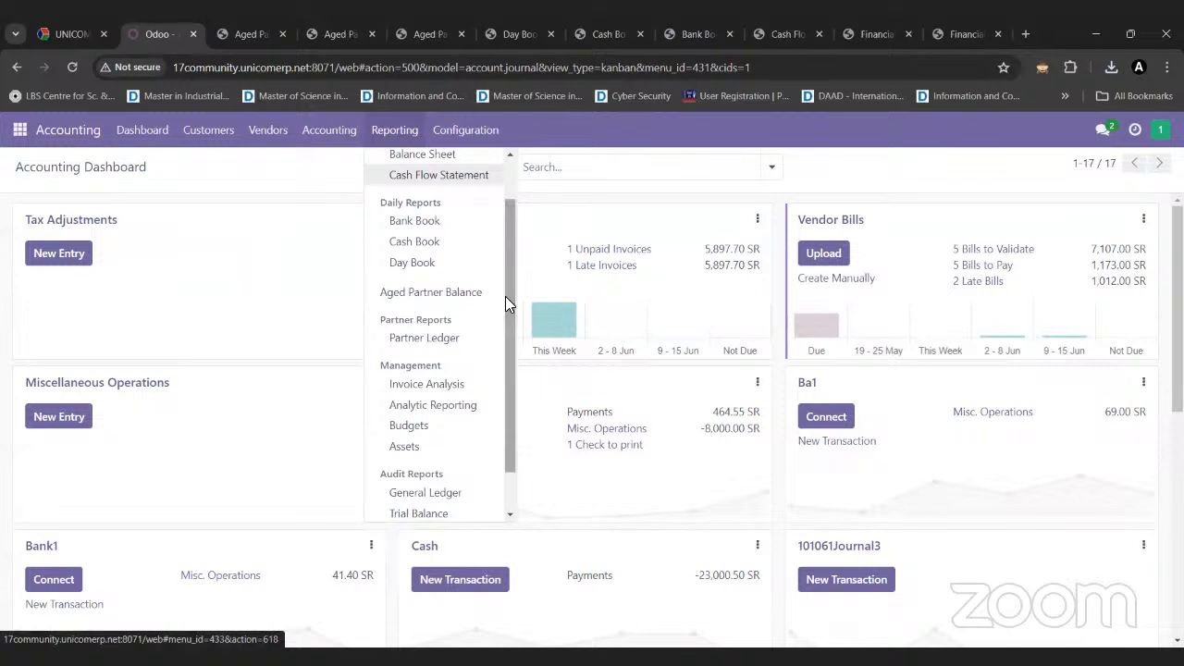
click(453, 339)
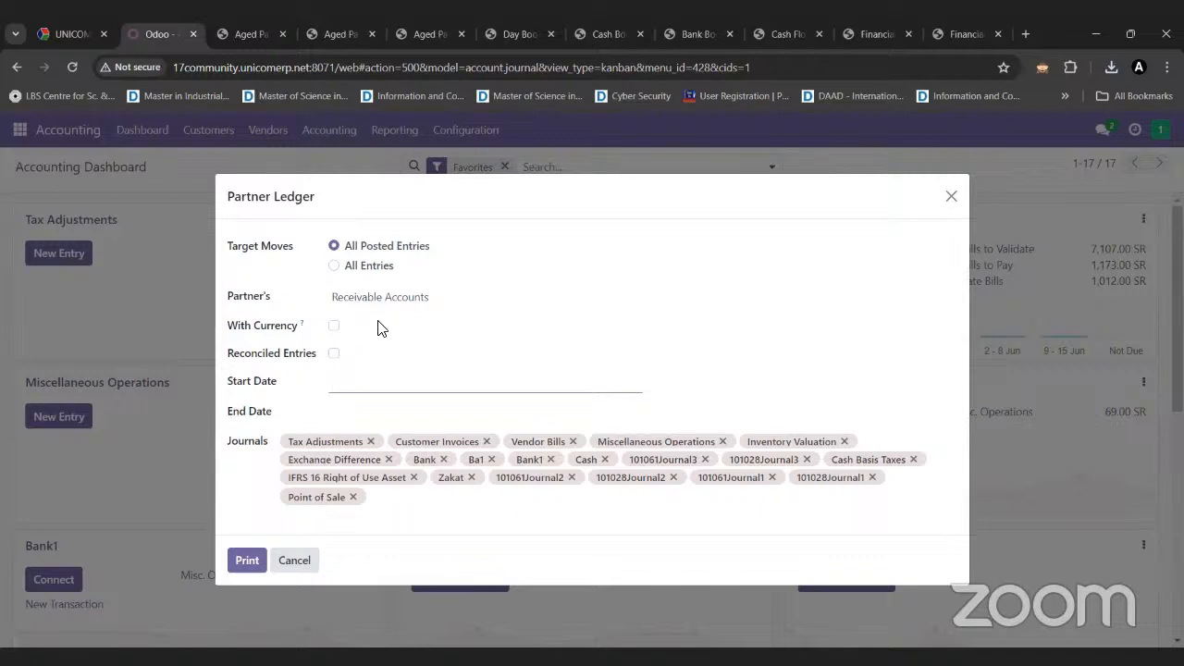
- Set the Partner Ledger start date to 01/01/2024 and the end date to 05/30/2024
click(359, 389)
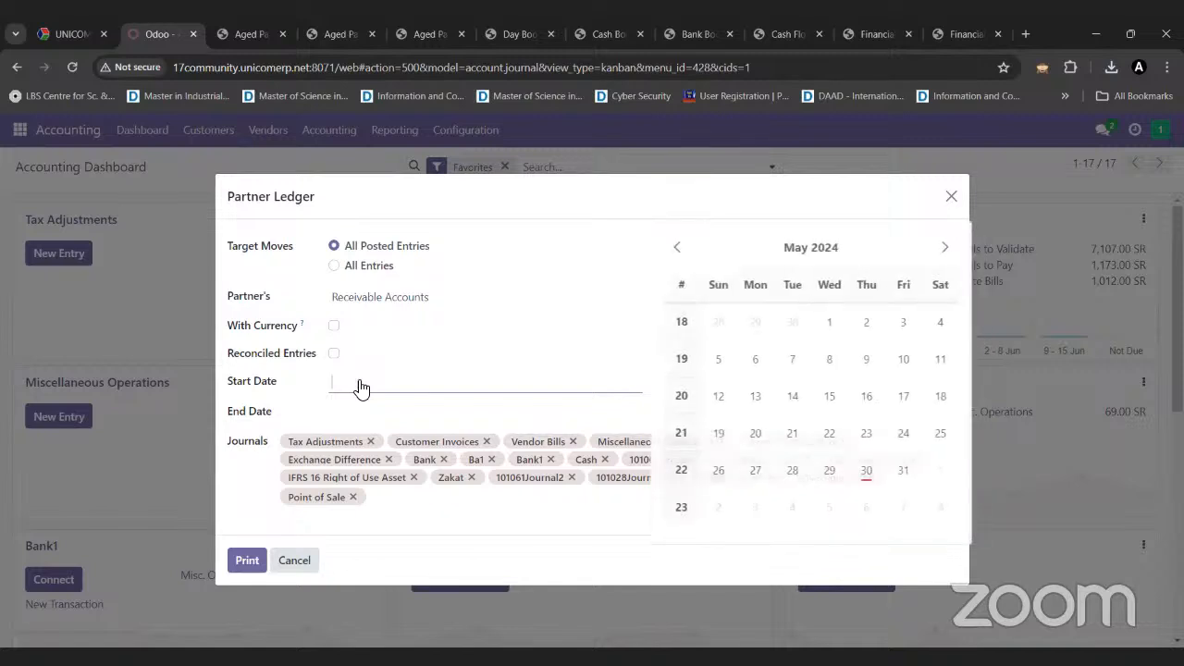
click(676, 248)
click(677, 248)
click(676, 248)
click(677, 248)
click(676, 248)
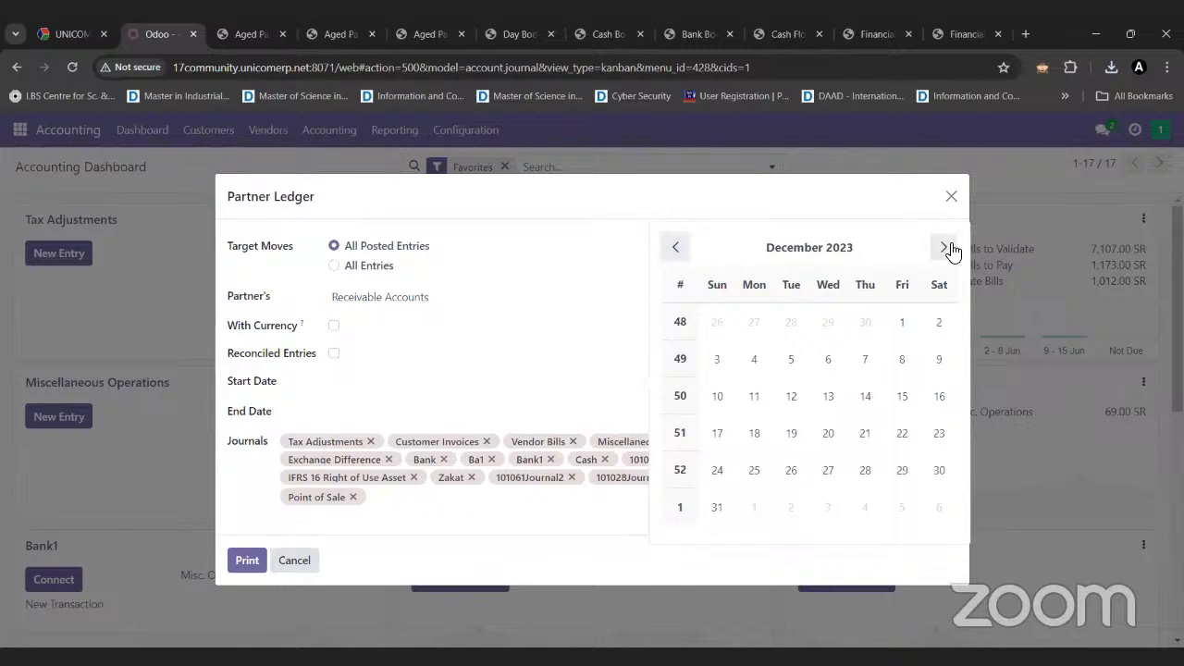
click(944, 247)
click(754, 322)
click(442, 416)
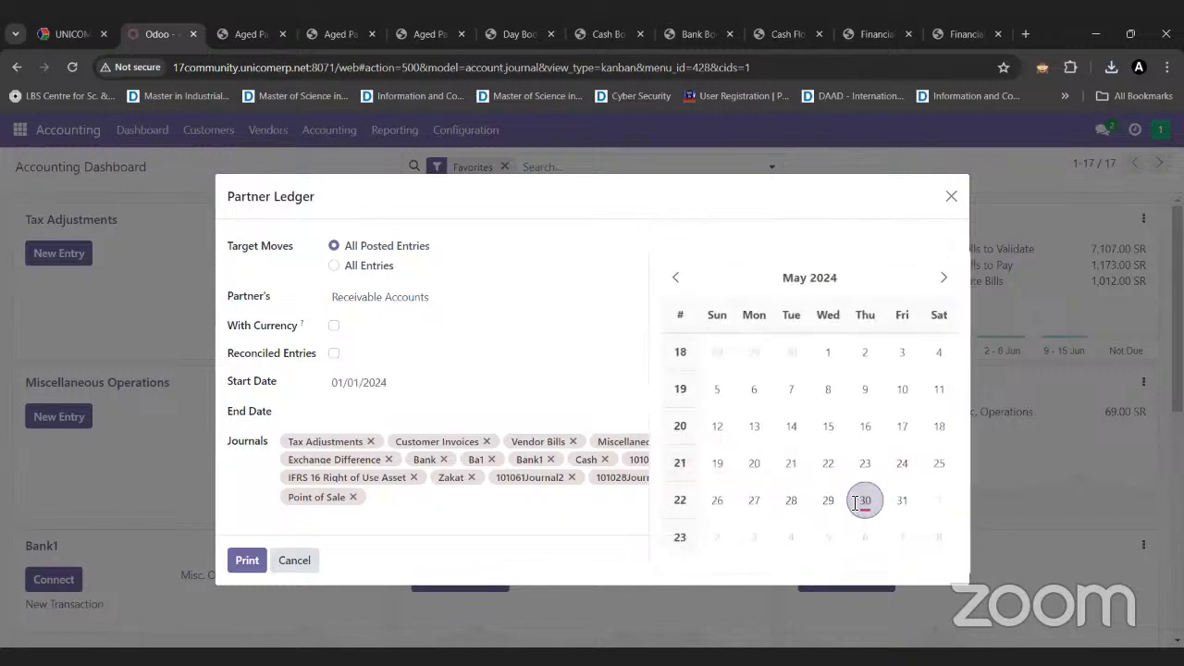
click(862, 501)
- Print the Partner Ledger, review the customer entries in its PDF and close the report dialog
click(245, 565)
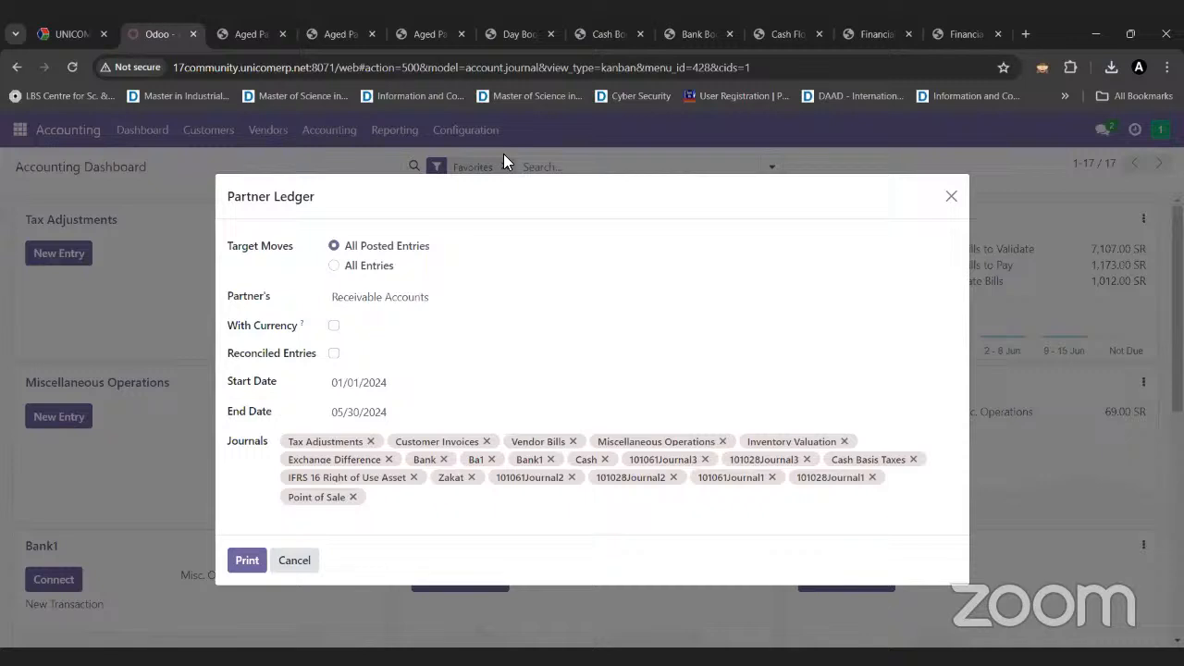
click(990, 107)
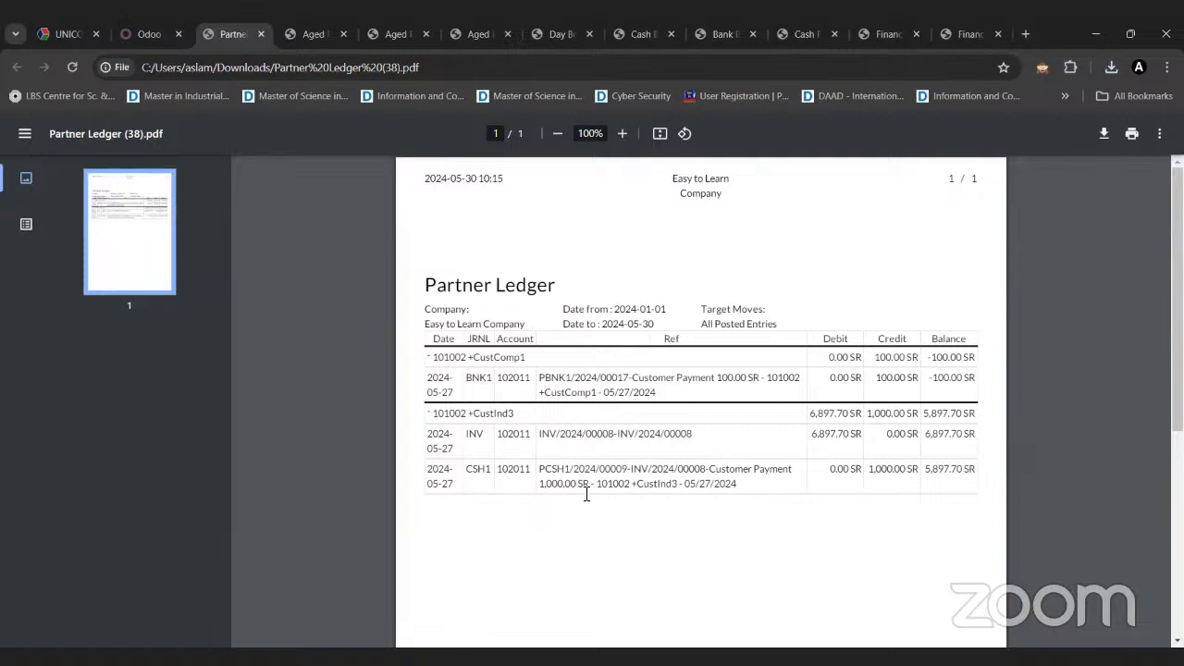
drag(433, 358, 544, 364)
click(543, 365)
drag(533, 434, 445, 414)
click(659, 456)
click(155, 34)
click(950, 196)
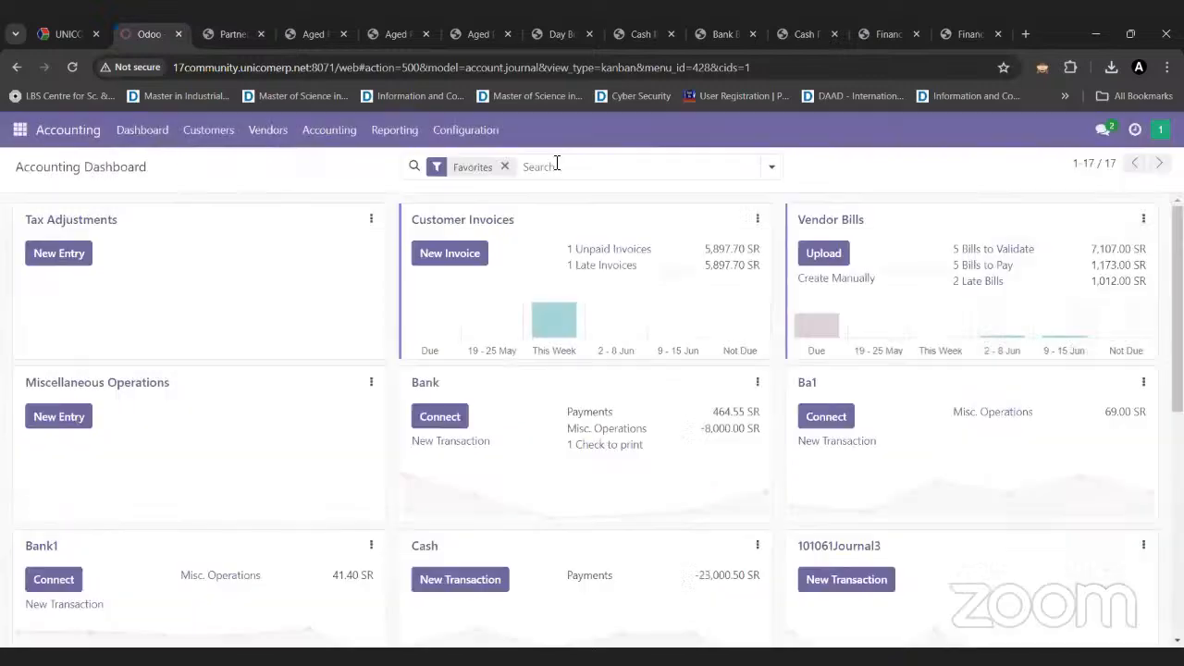
- Open the Invoice Analysis report from the Management reports
click(408, 132)
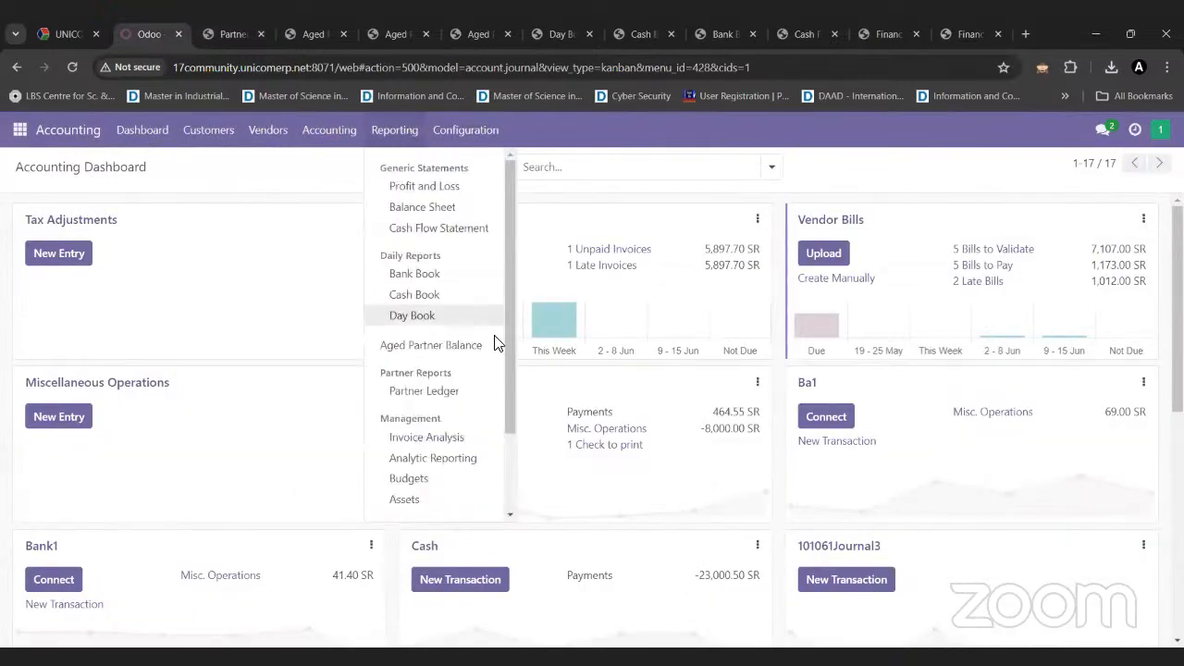
drag(509, 377, 513, 470)
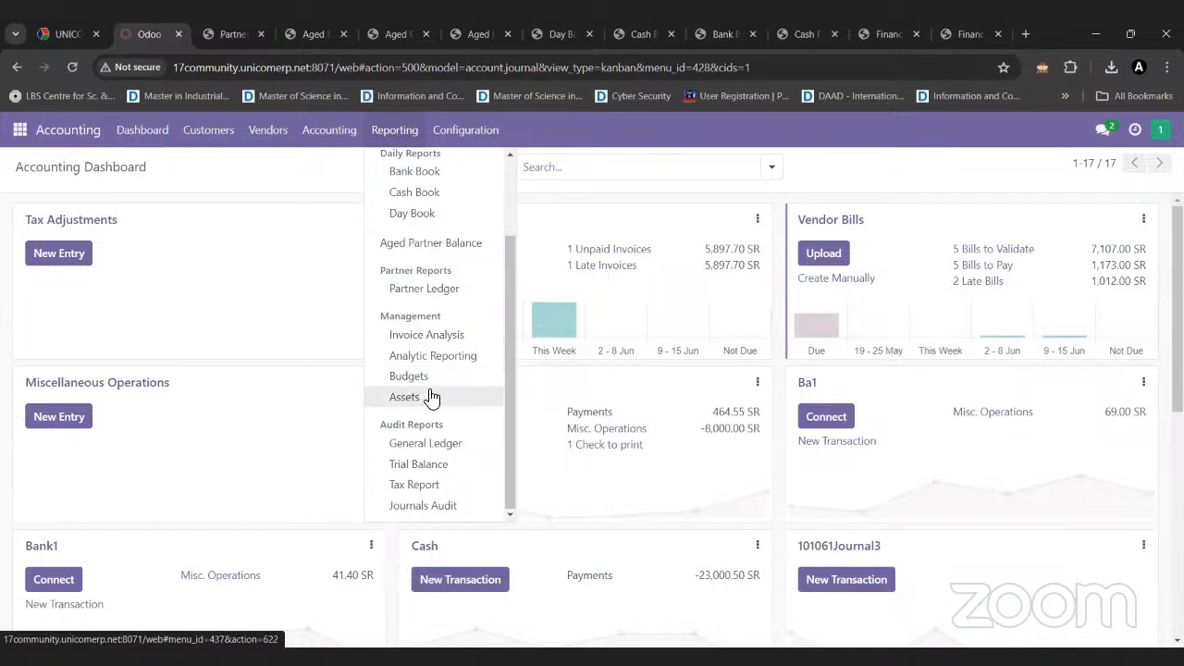
click(463, 335)
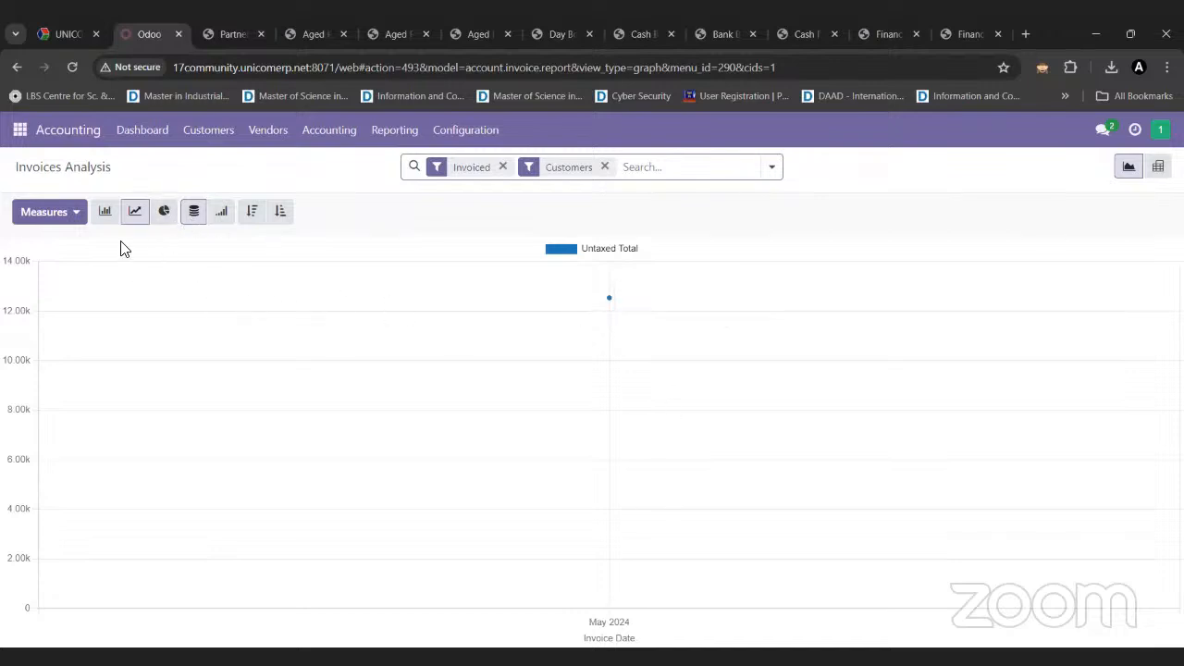
- View the invoice analysis as pie, line and bar charts, try the cumulative line option, and finish on the bar chart
click(166, 224)
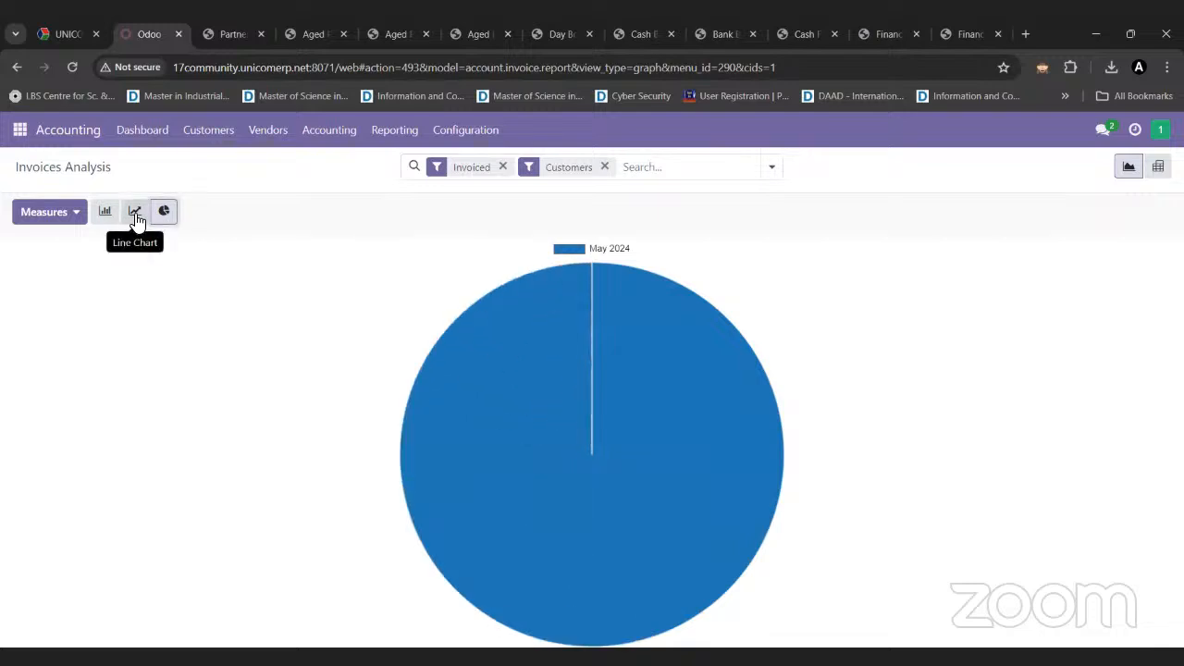
click(135, 214)
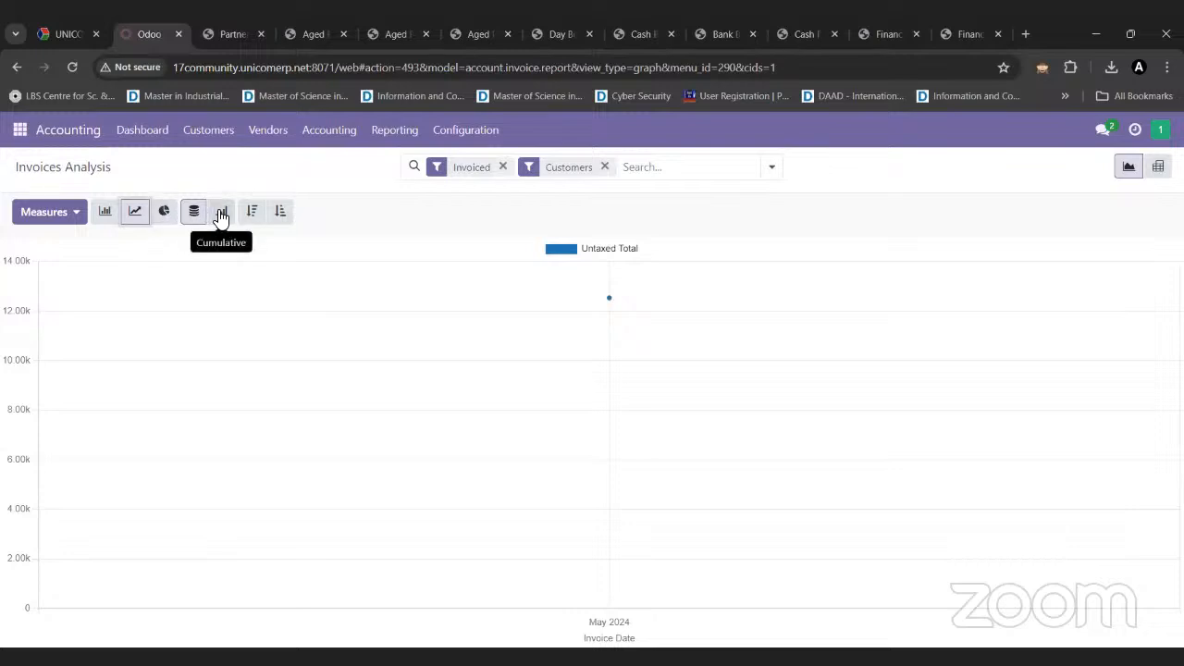
click(102, 213)
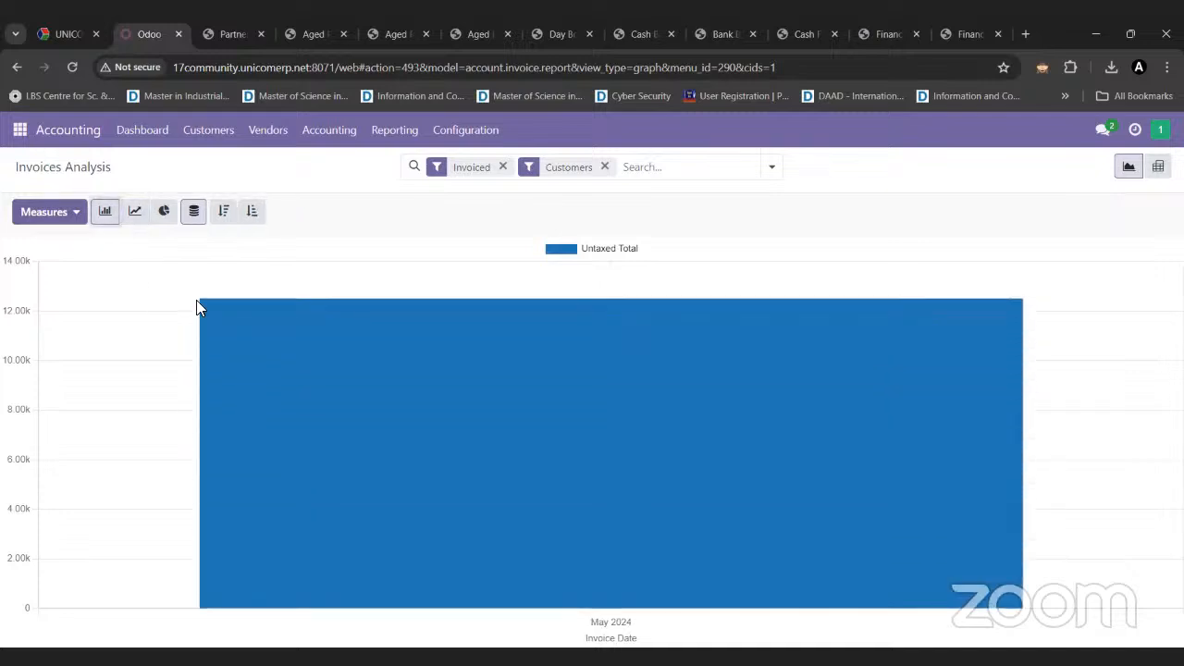
click(145, 220)
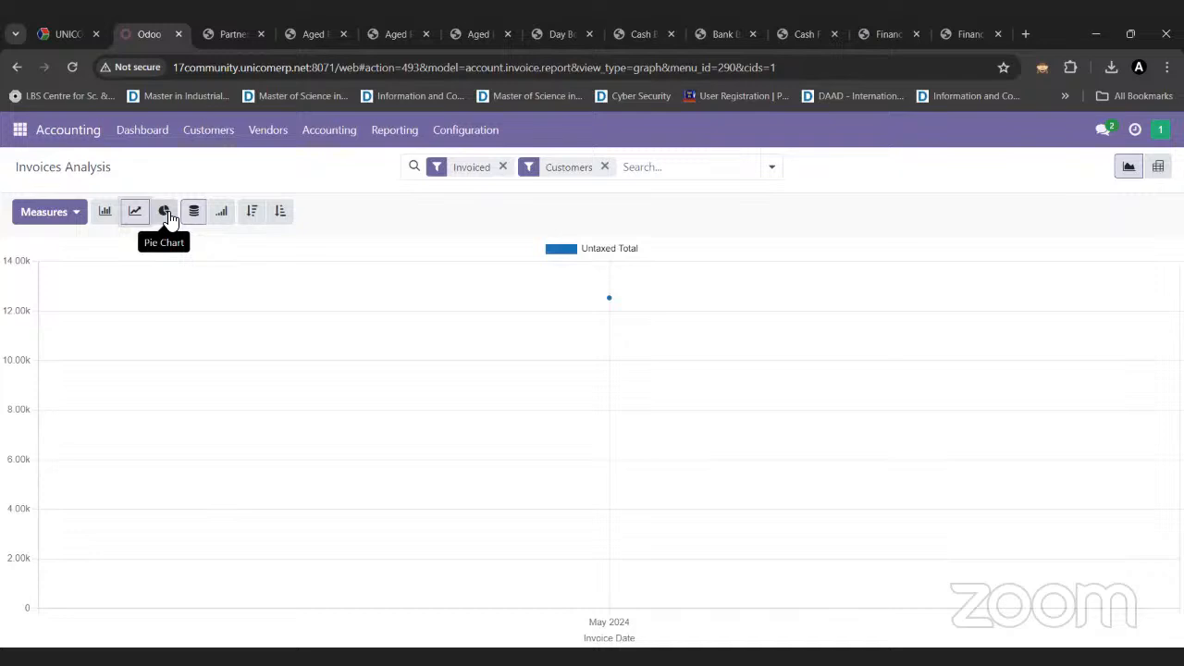
click(167, 216)
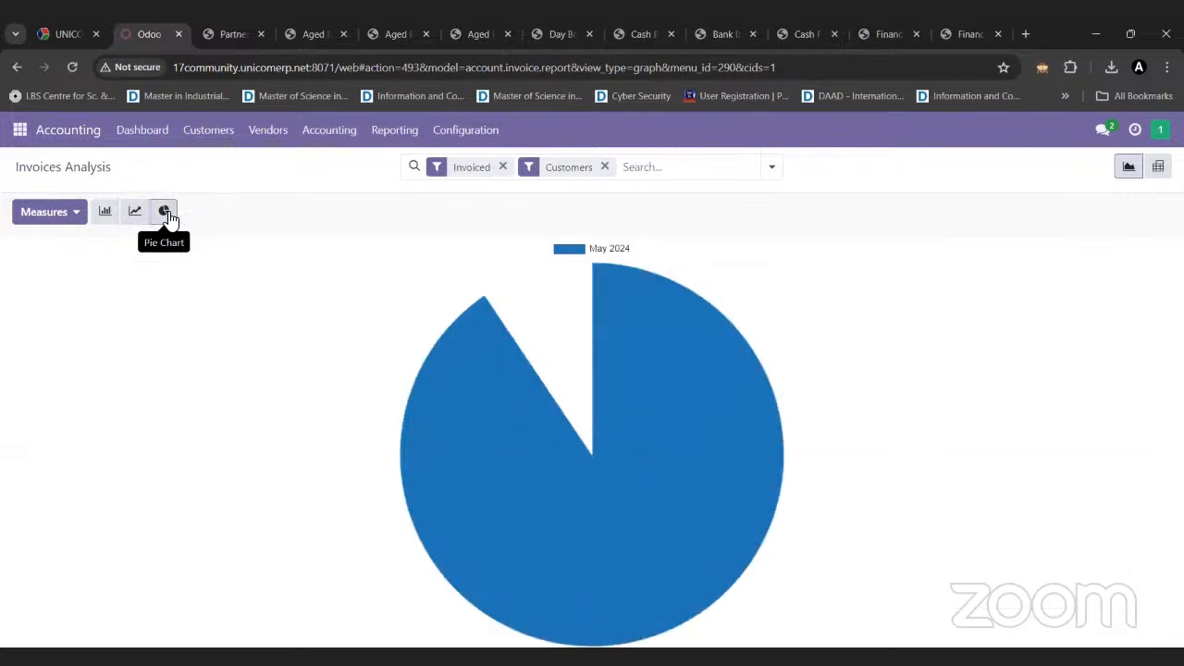
click(139, 216)
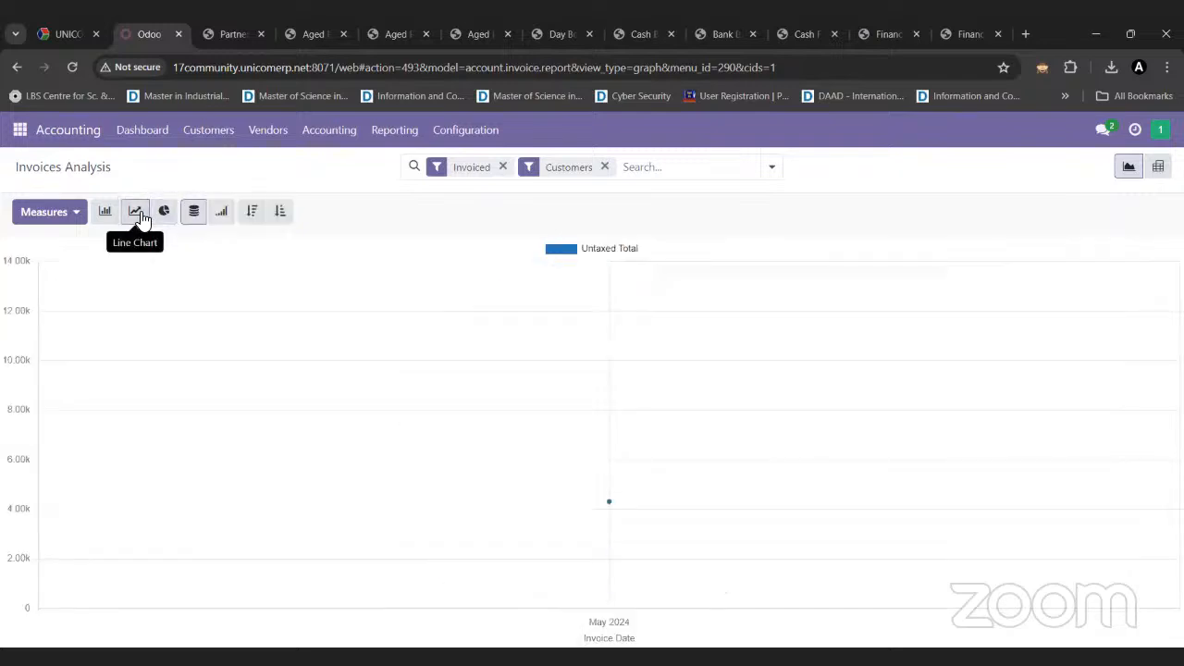
click(225, 213)
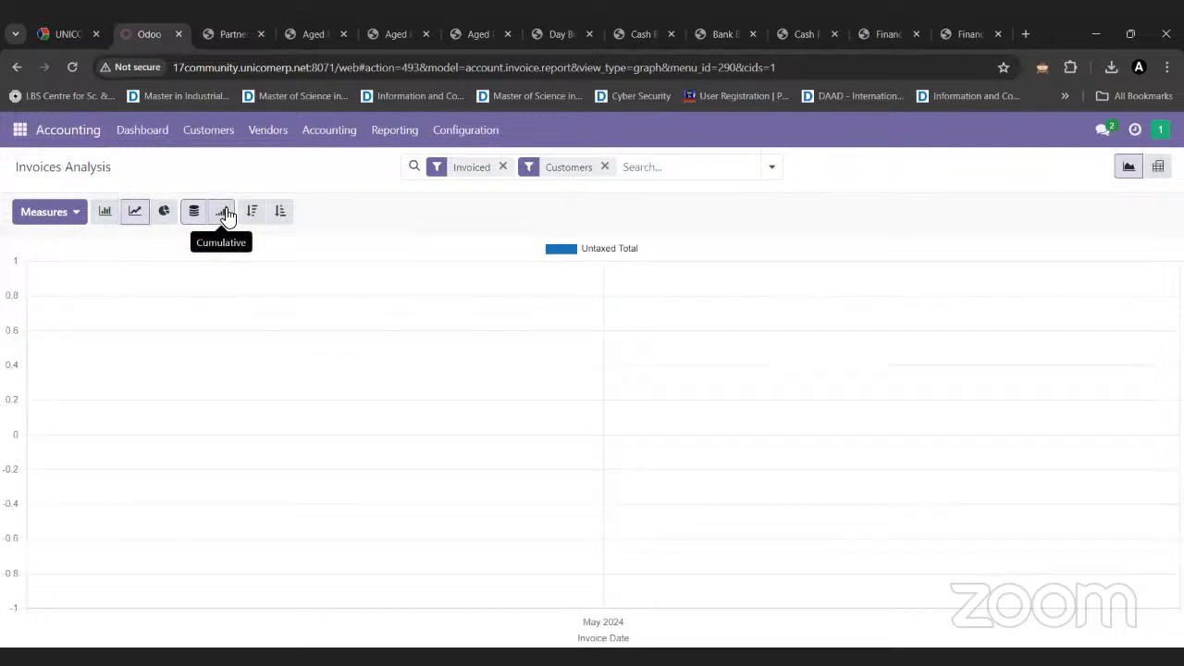
click(105, 213)
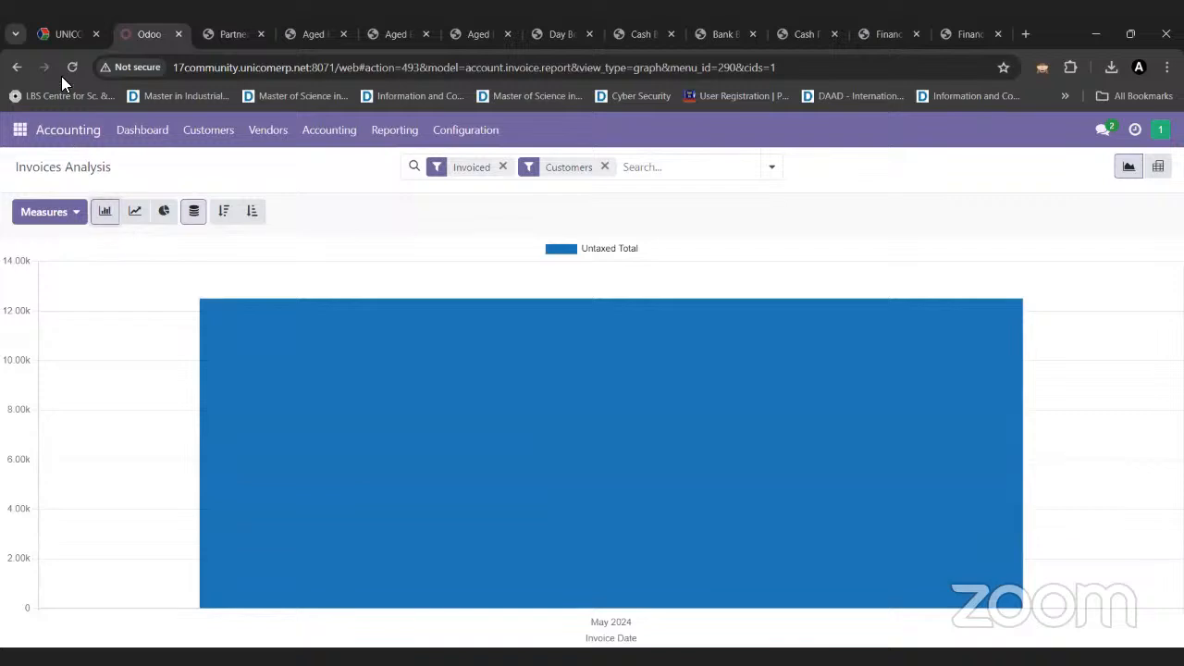
- Open the Budgets report from the Management reports to review the planned, practical and theoretical amounts
click(396, 139)
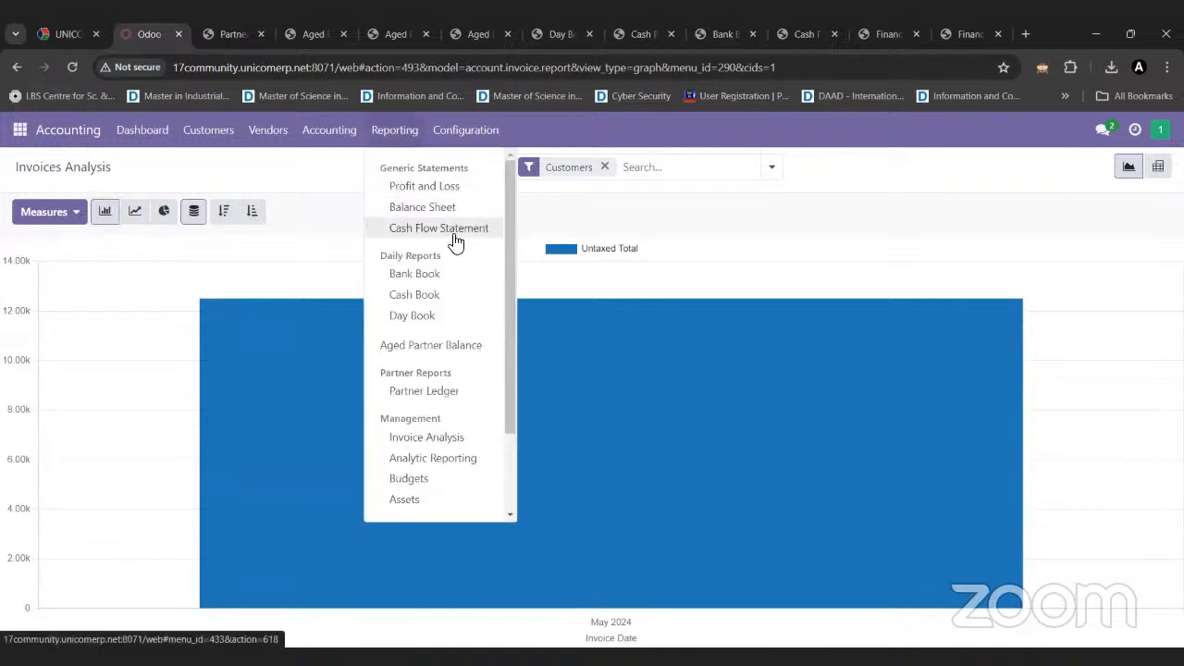
drag(506, 289, 523, 387)
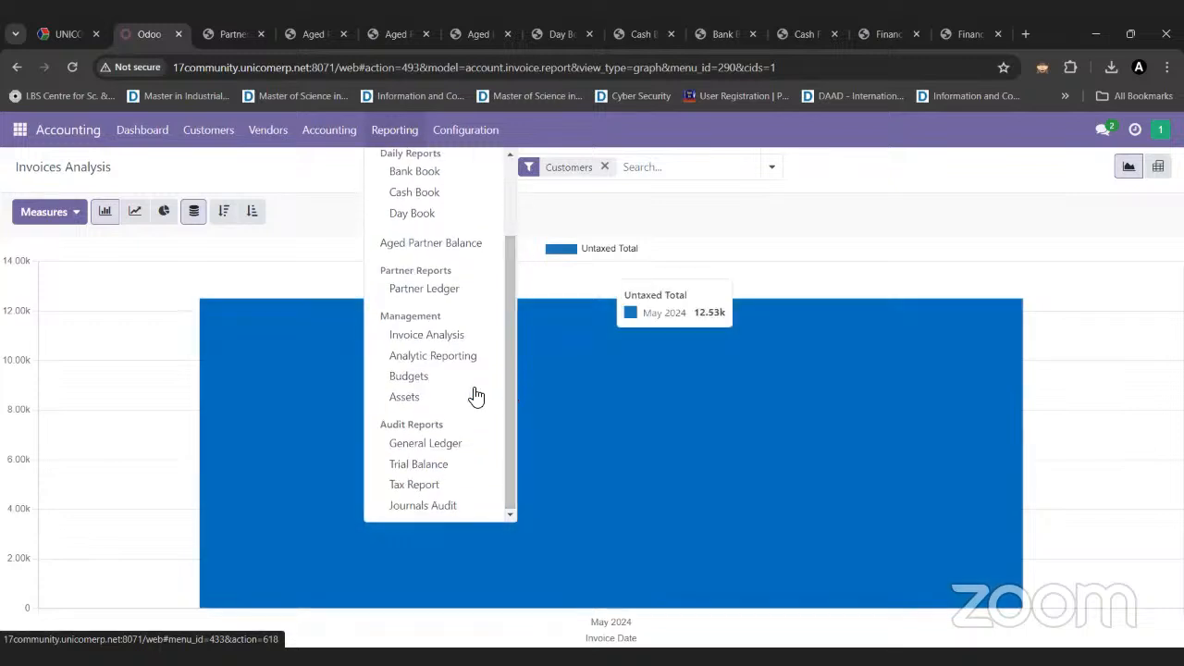
click(431, 393)
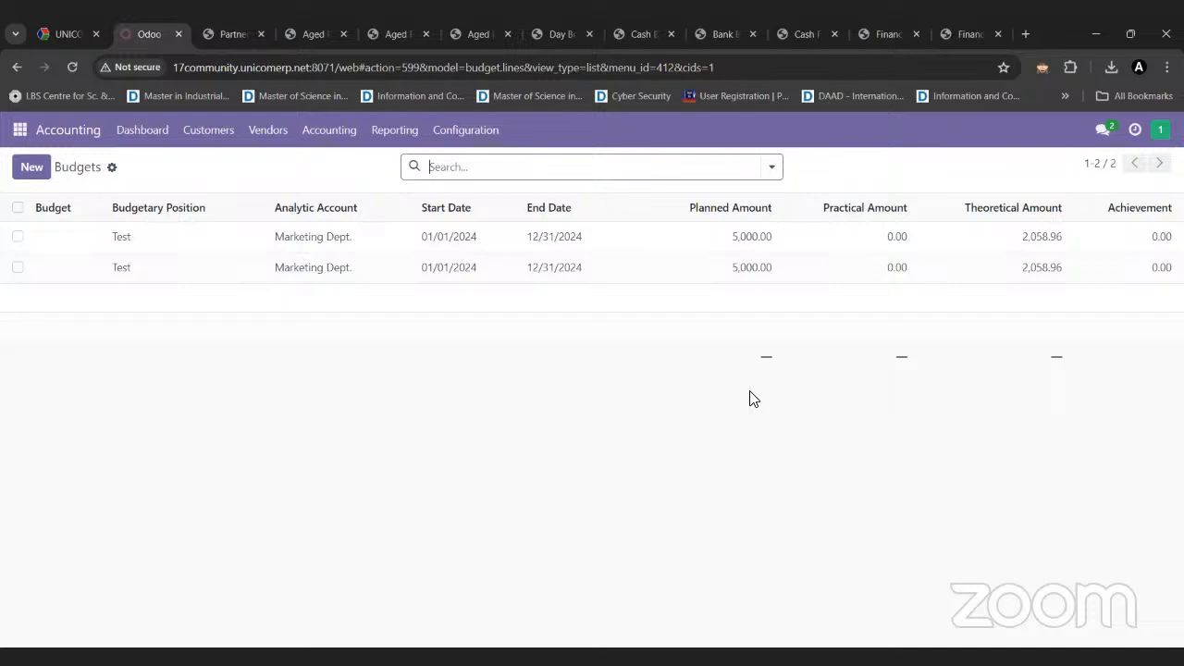
- Open the Assets analysis report and view it as line and pie charts before returning to the bar chart
click(410, 135)
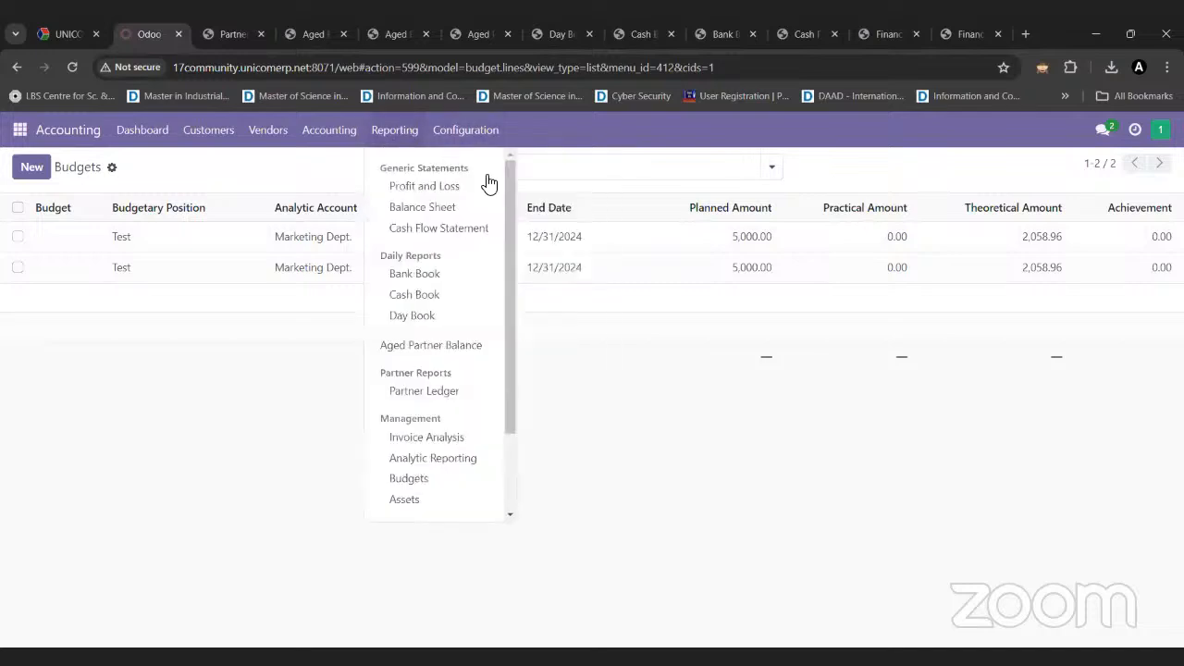
drag(509, 187, 509, 235)
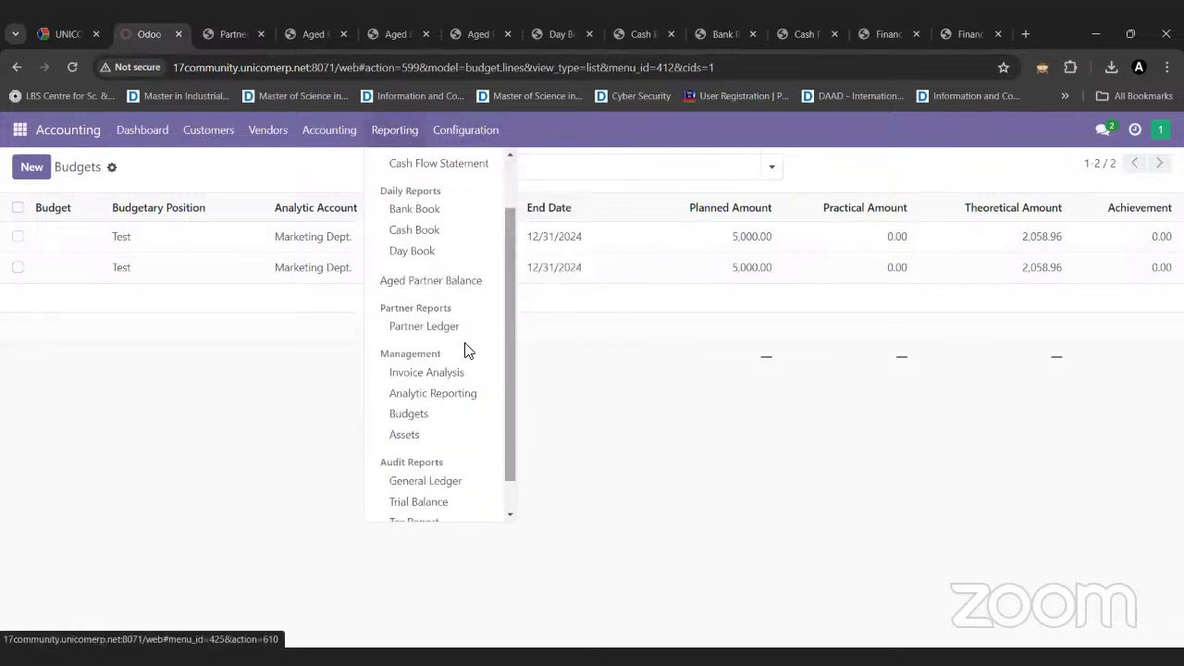
click(419, 443)
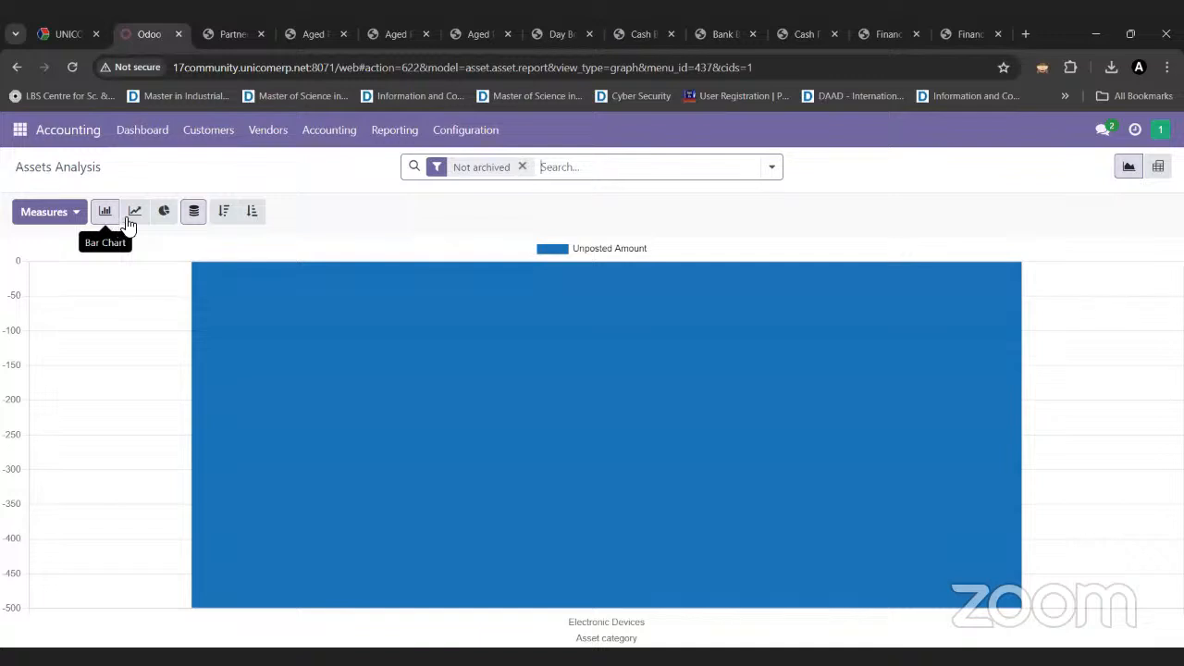
click(136, 220)
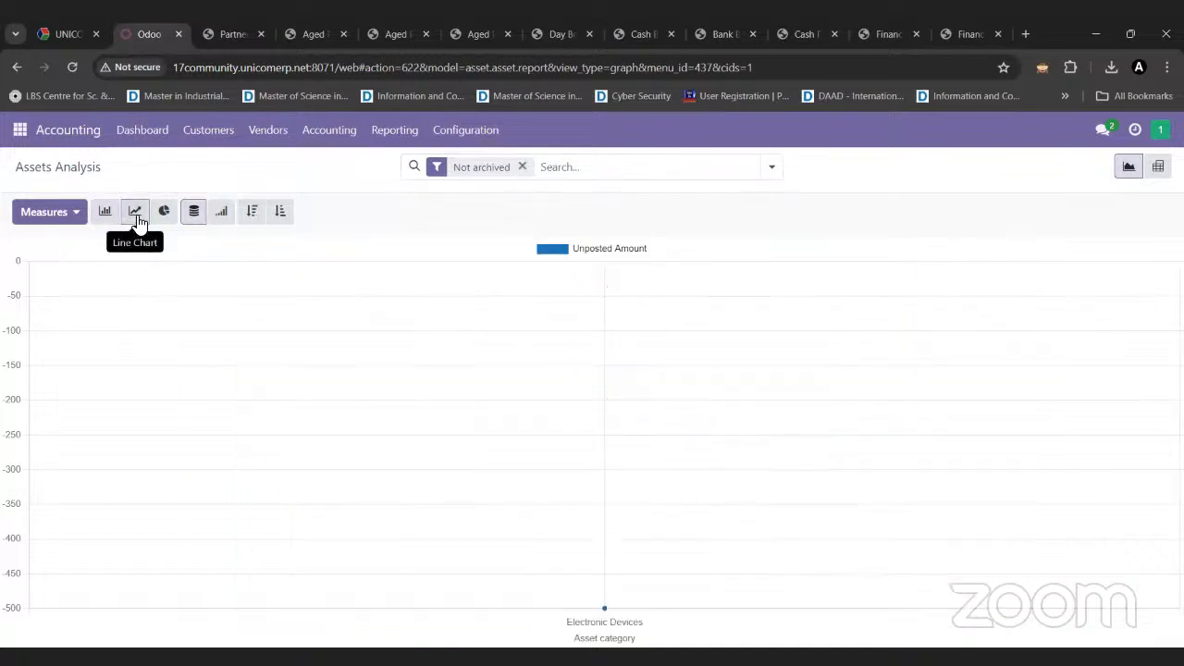
click(165, 214)
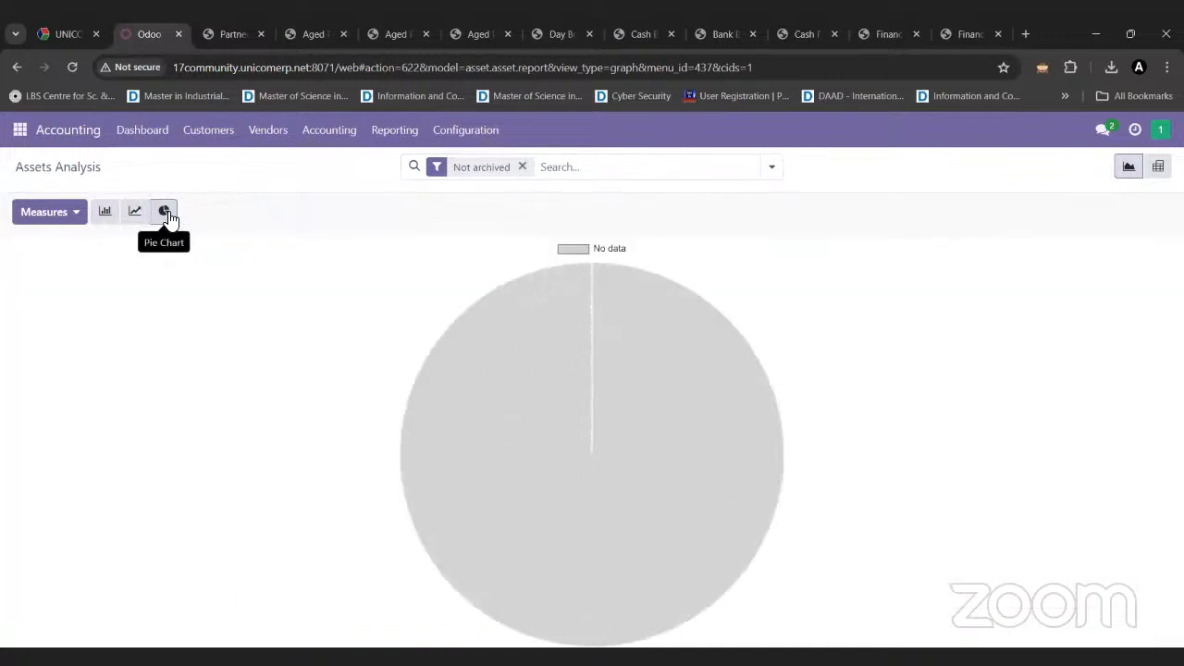
click(136, 219)
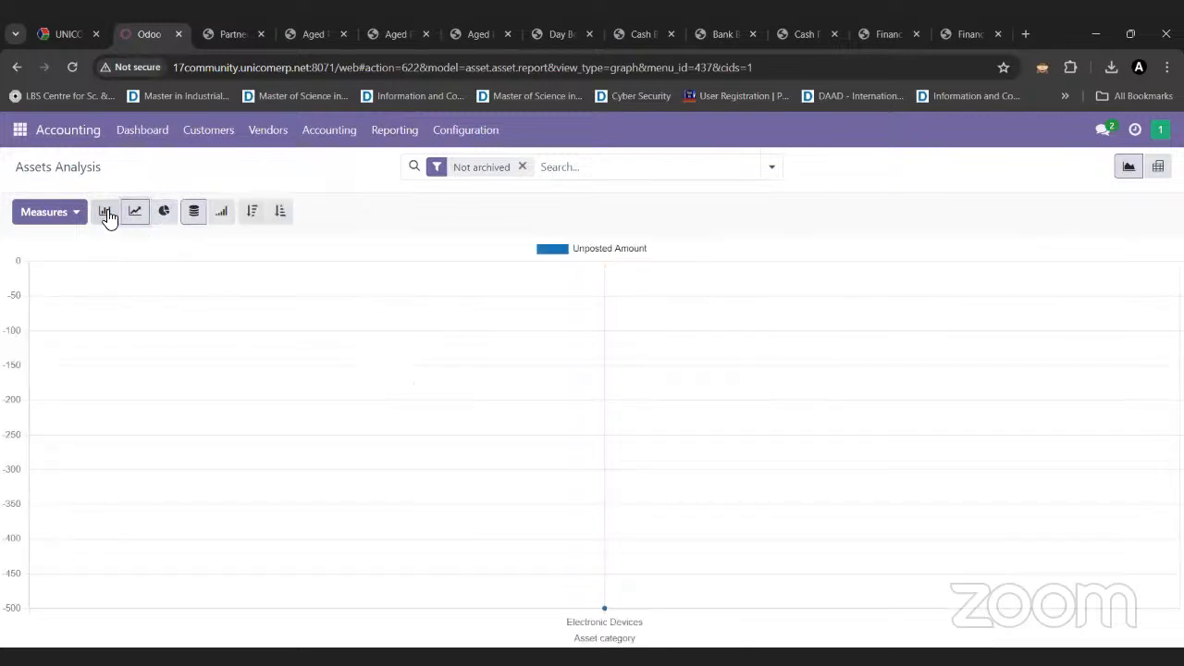
click(107, 219)
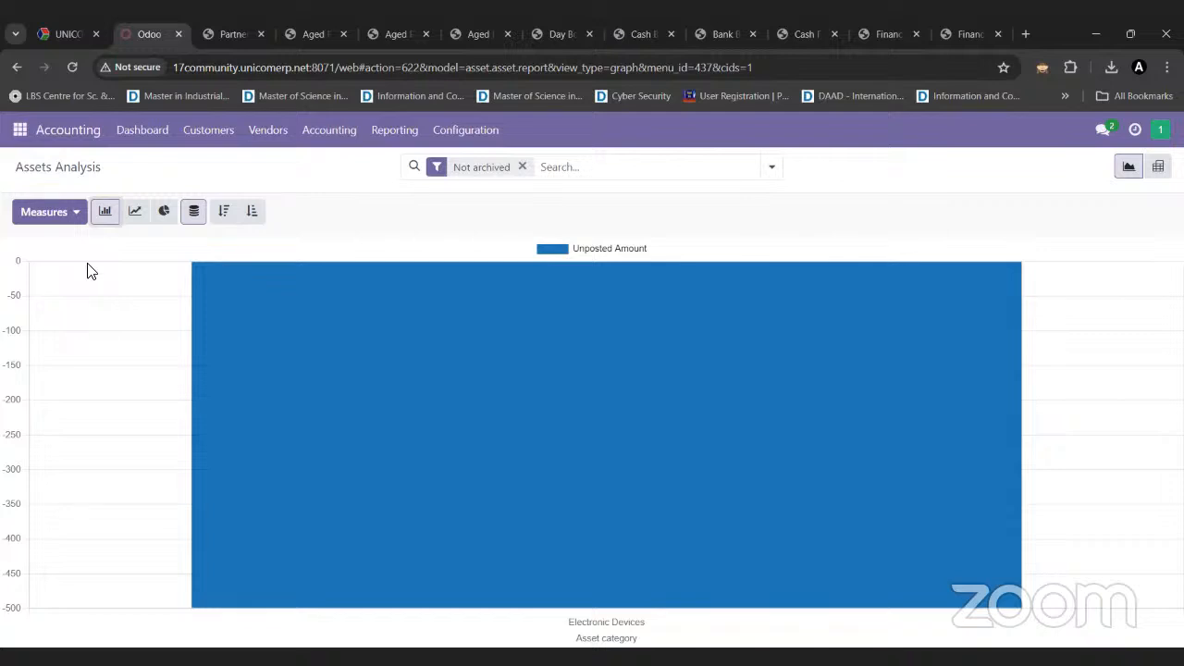
- Open the General Ledger report options from the Audit Reports
click(385, 135)
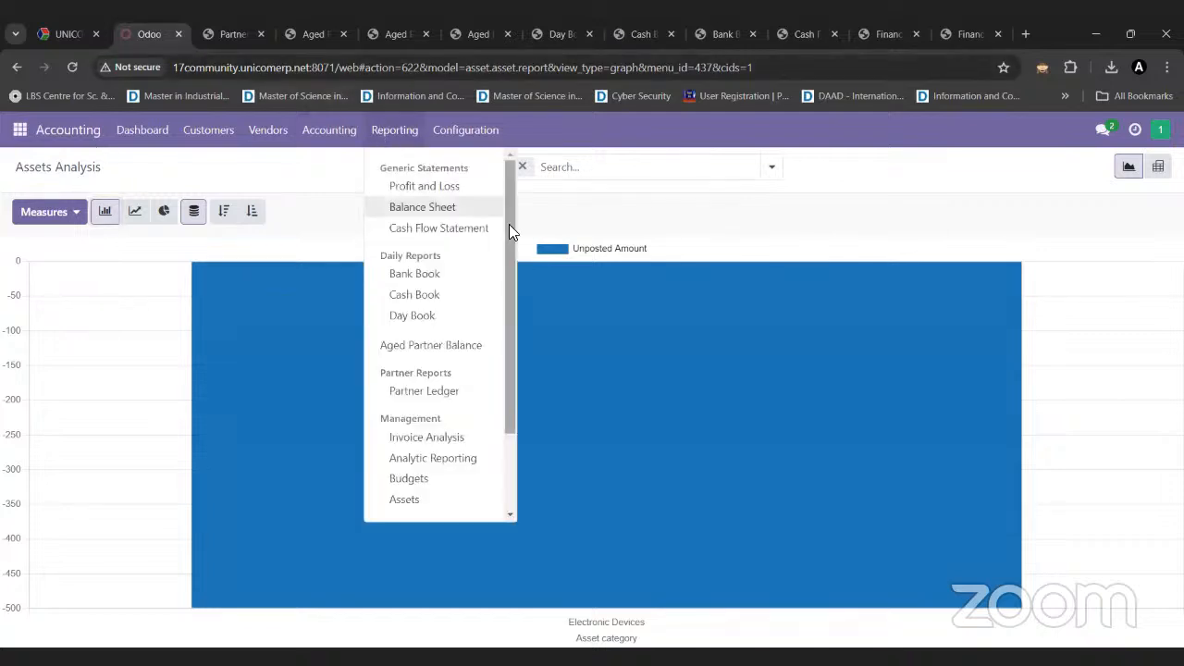
drag(507, 234, 519, 352)
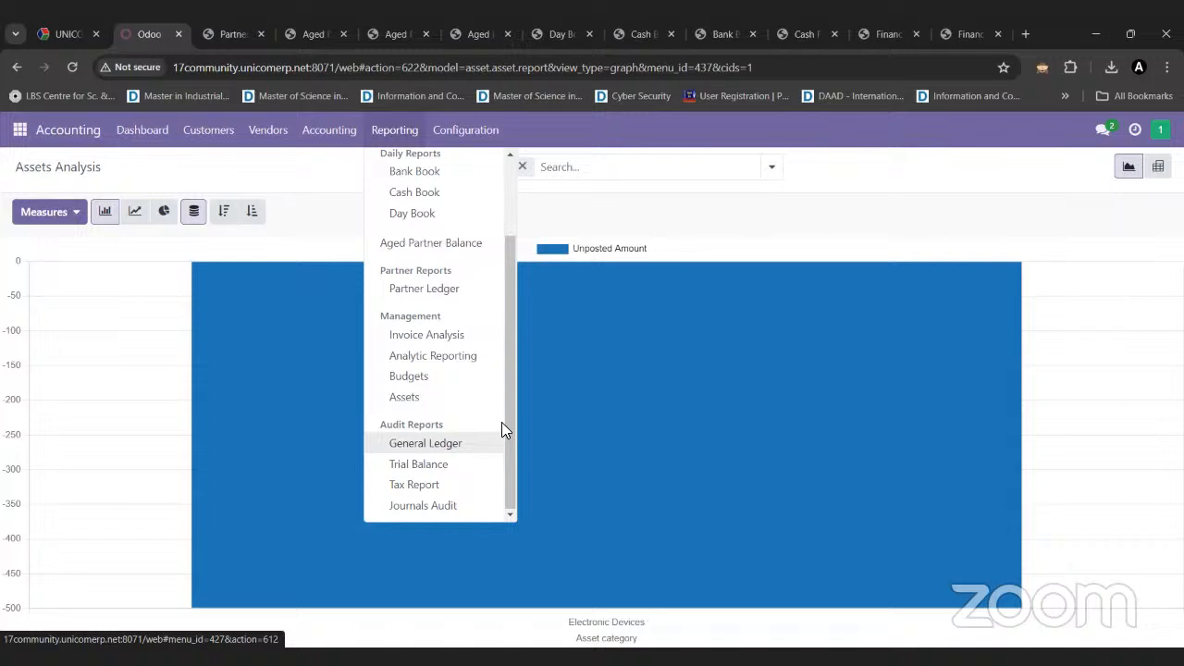
click(426, 444)
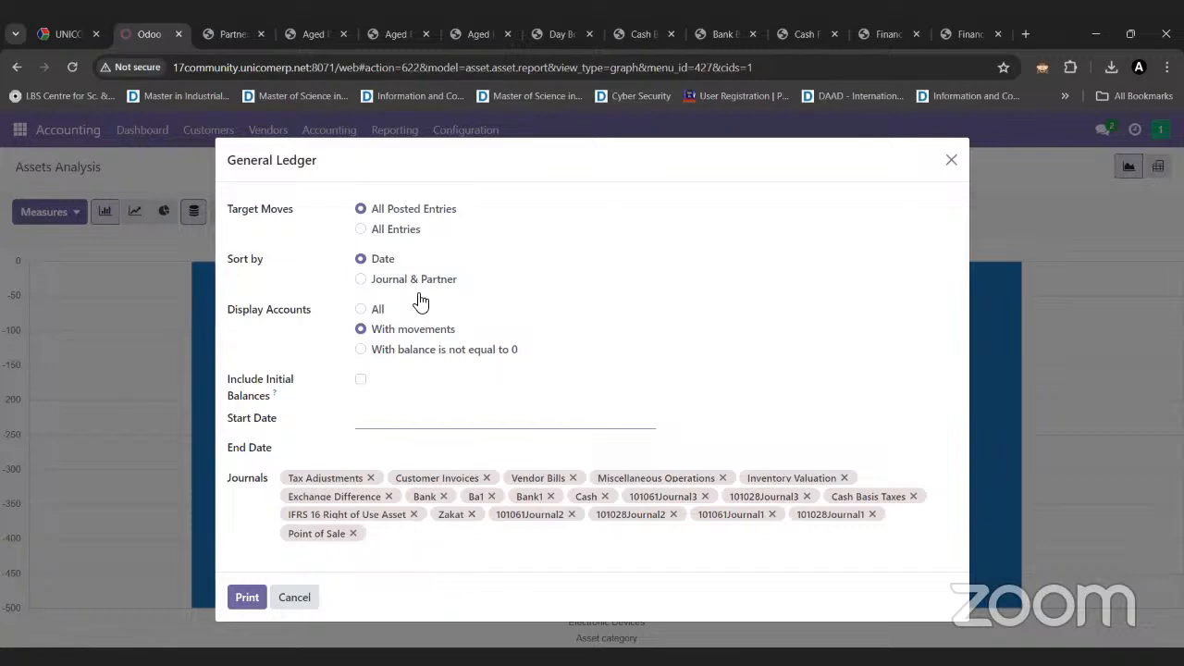
- Set the General Ledger period to a start date of 01/01/2024 and an end date of 05/30/2024
click(426, 428)
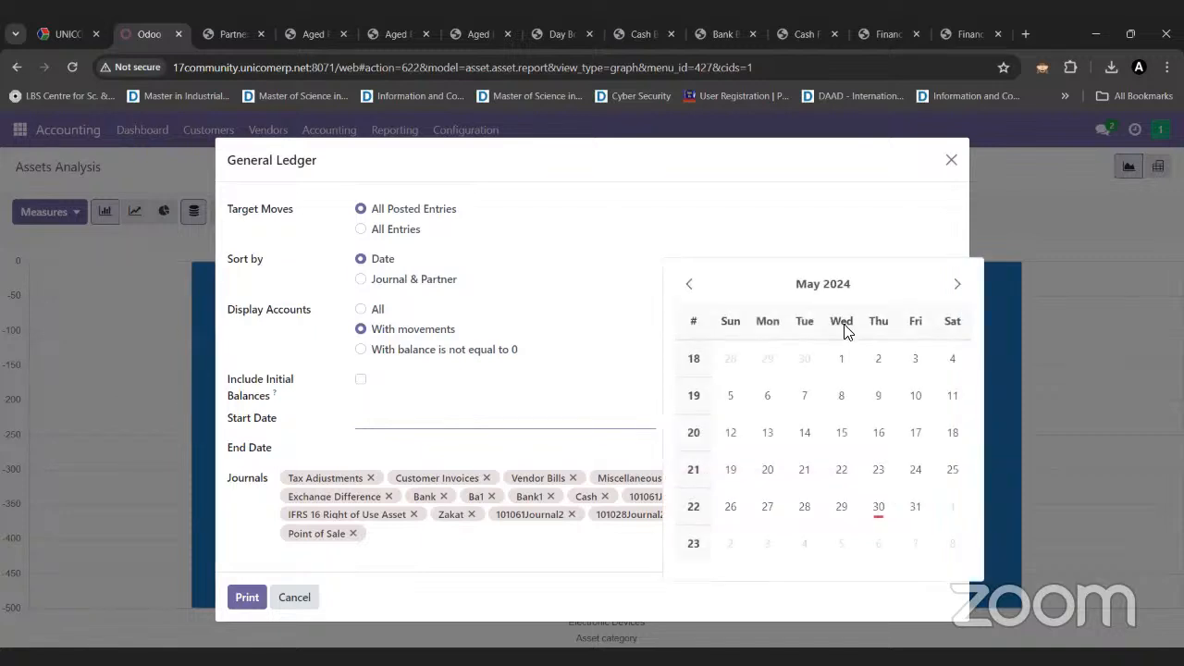
click(839, 362)
click(423, 460)
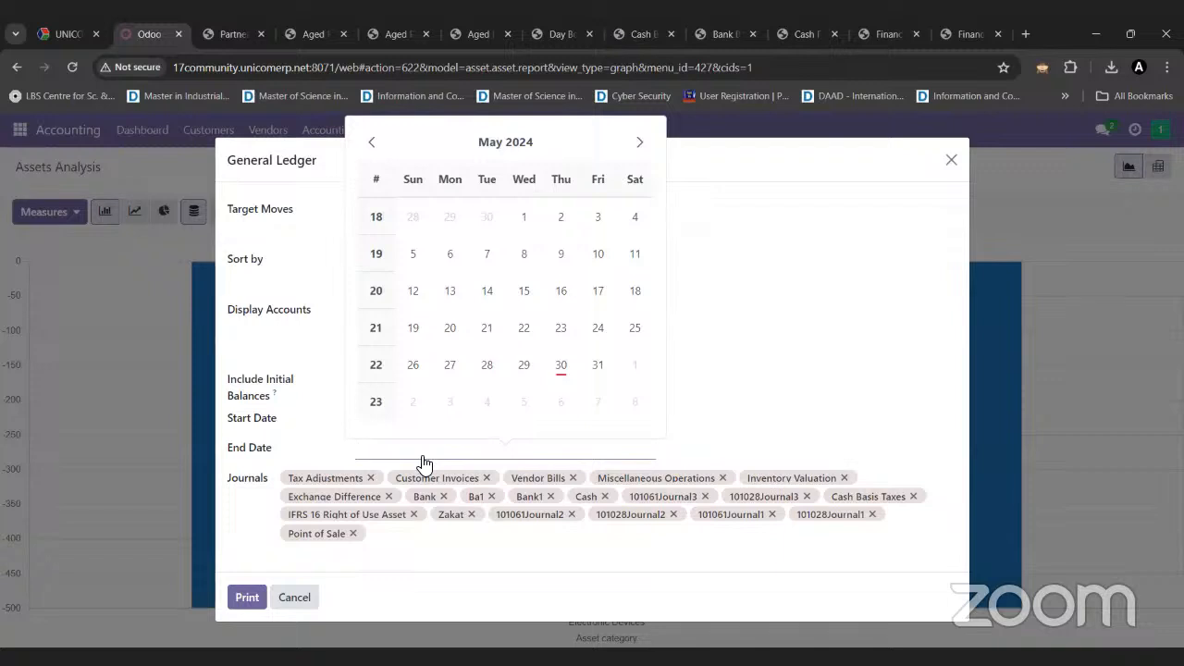
click(563, 370)
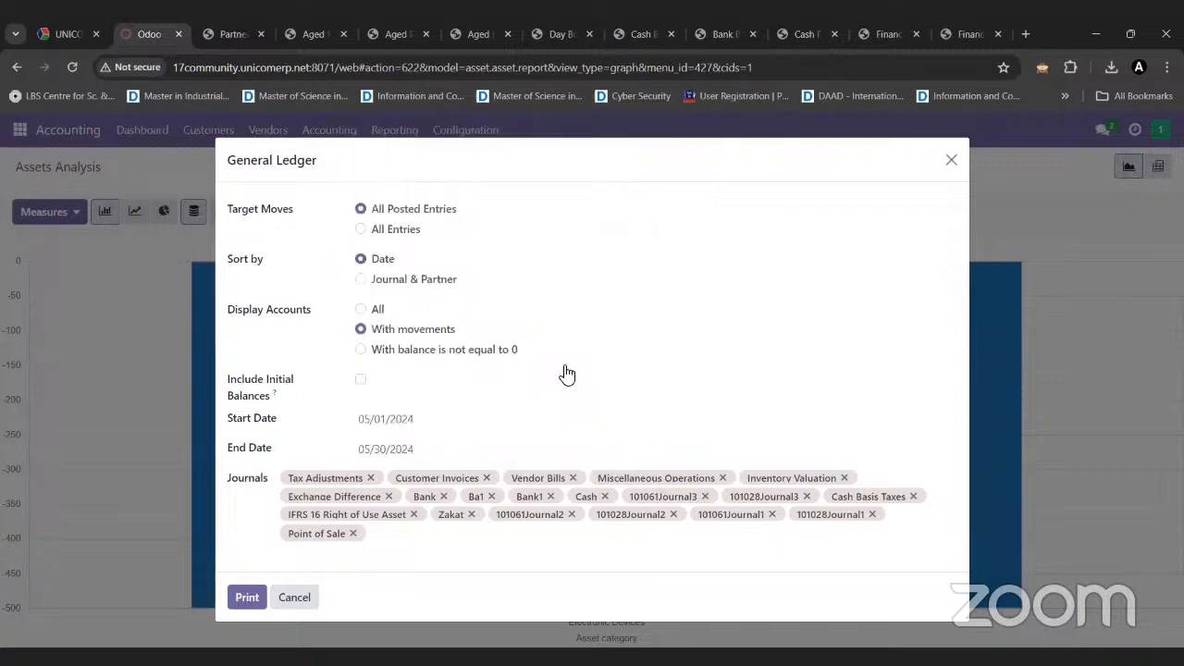
click(521, 427)
click(690, 285)
click(691, 285)
click(690, 285)
click(690, 285)
click(767, 360)
- Print the General Ledger, keep the downloaded file and open General Ledger (1).pdf
click(248, 598)
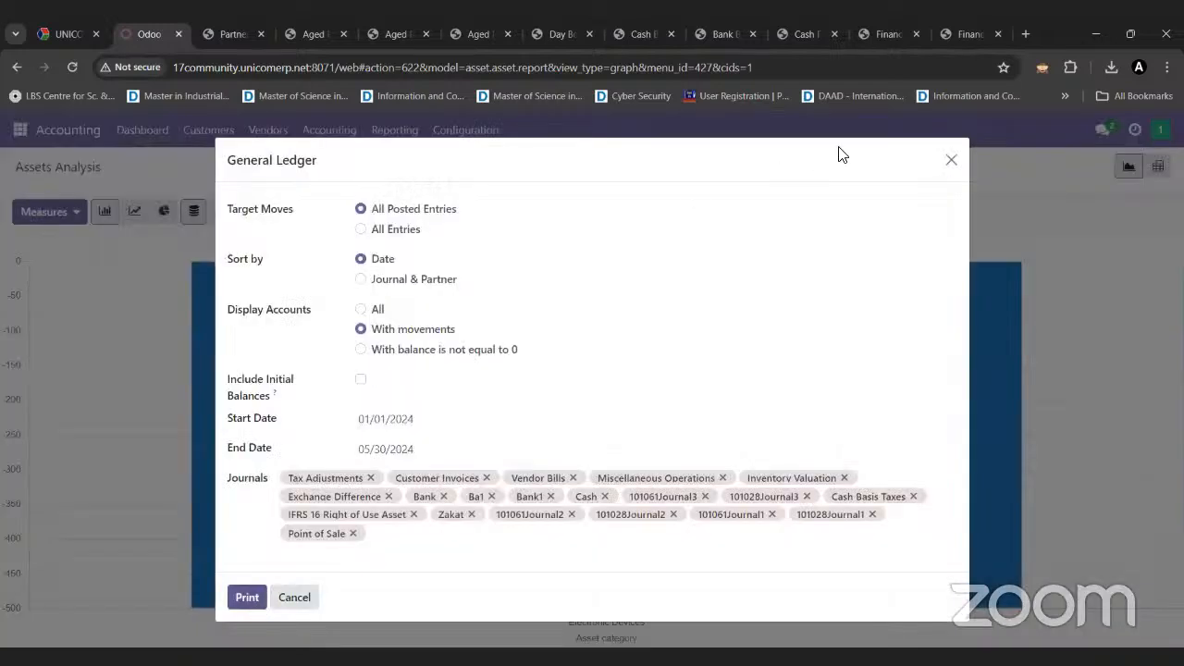
click(1052, 100)
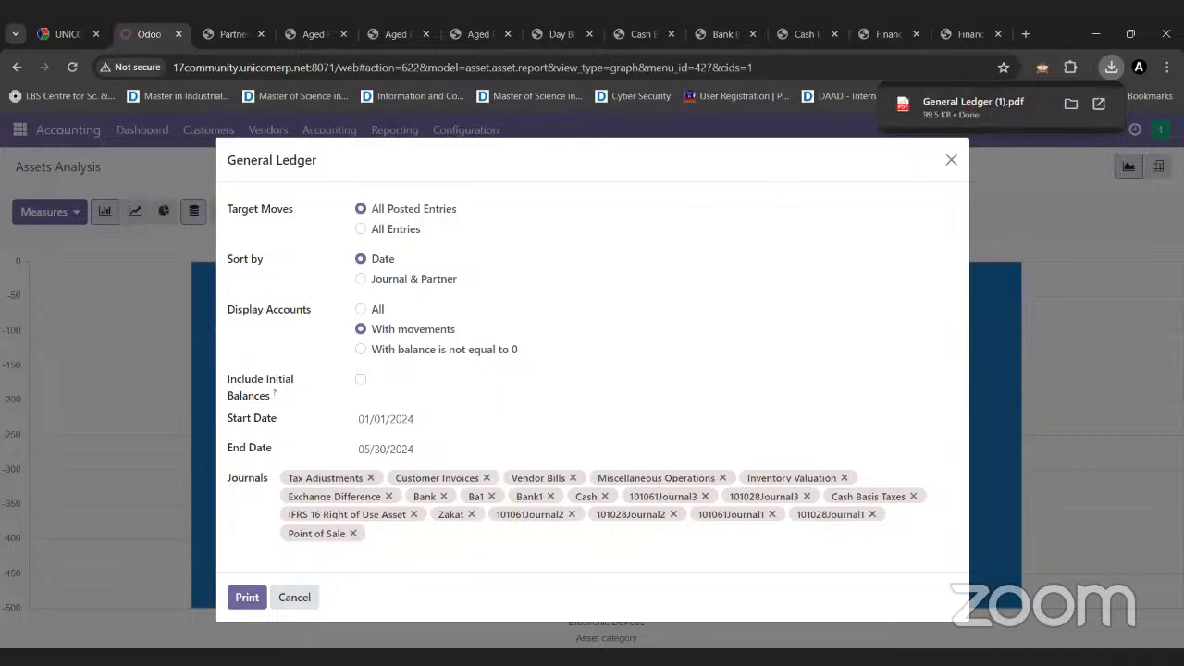
click(990, 105)
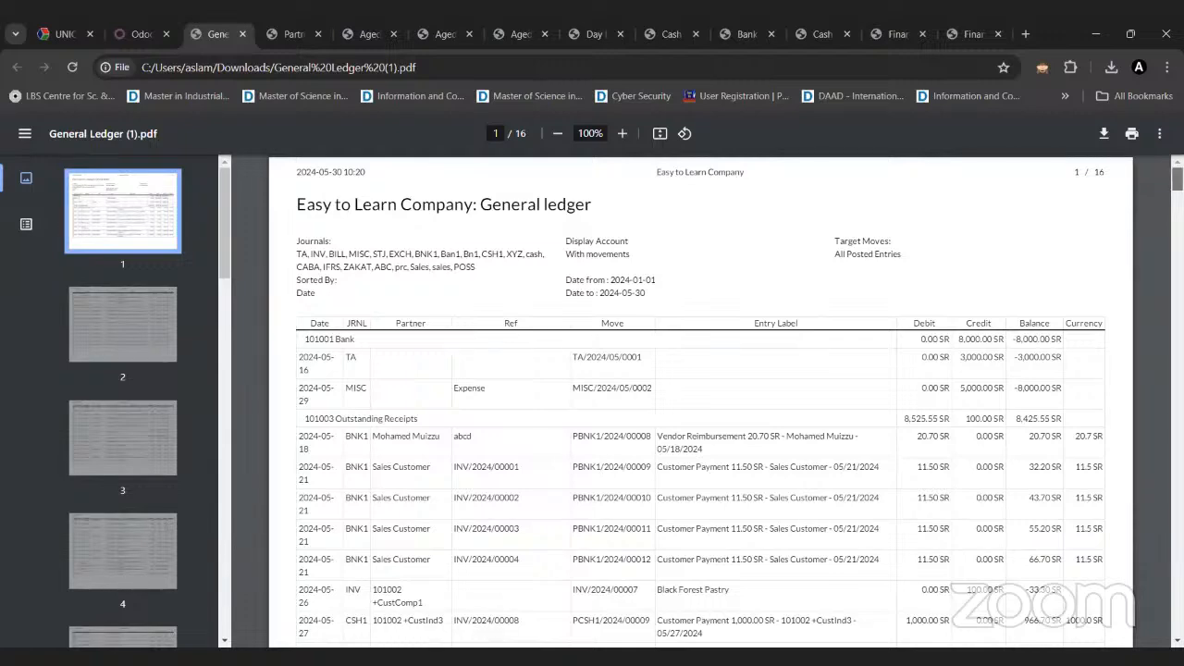
- Examine the General Ledger entries by account across the PDF pages, including the 101004 Outstanding Payments section, and return to the first page
scroll(700, 401, down, 10)
scroll(401, 396, up, 4)
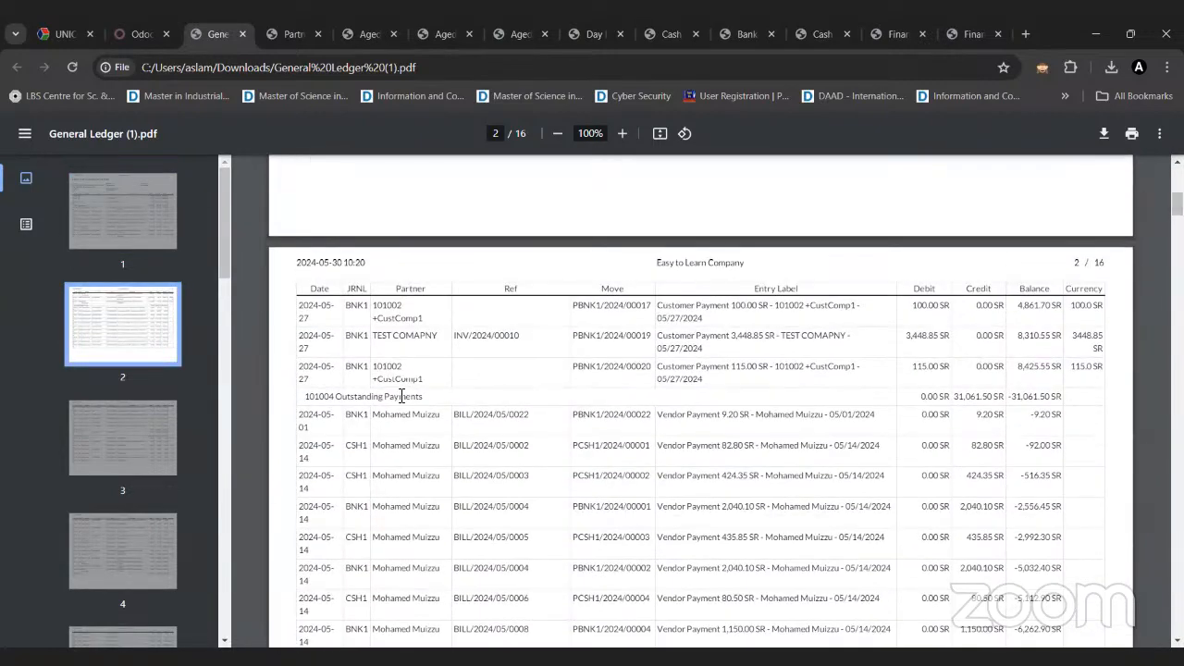
drag(423, 396, 319, 395)
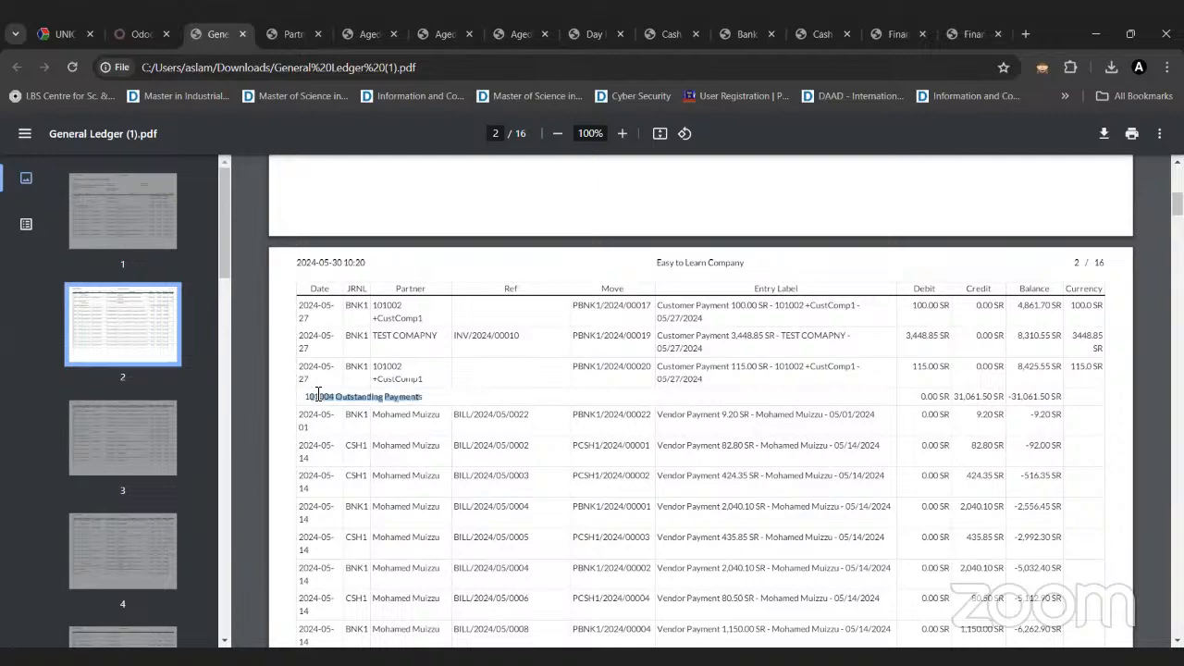
scroll(701, 398, up, 5)
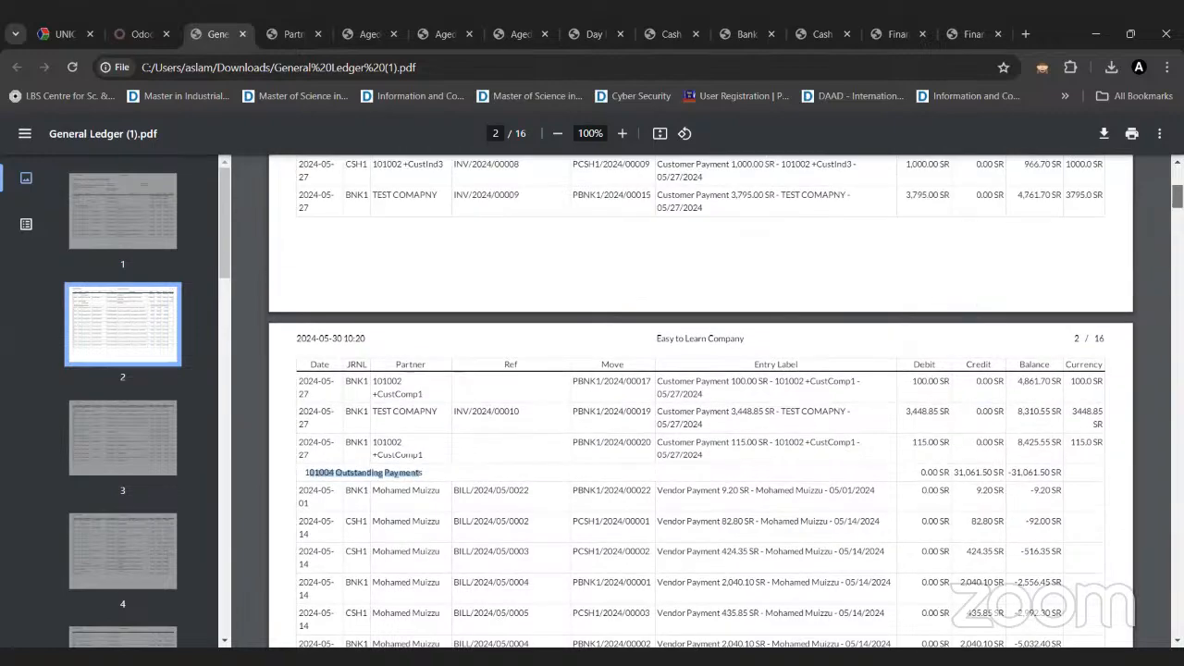
scroll(701, 398, down, 20)
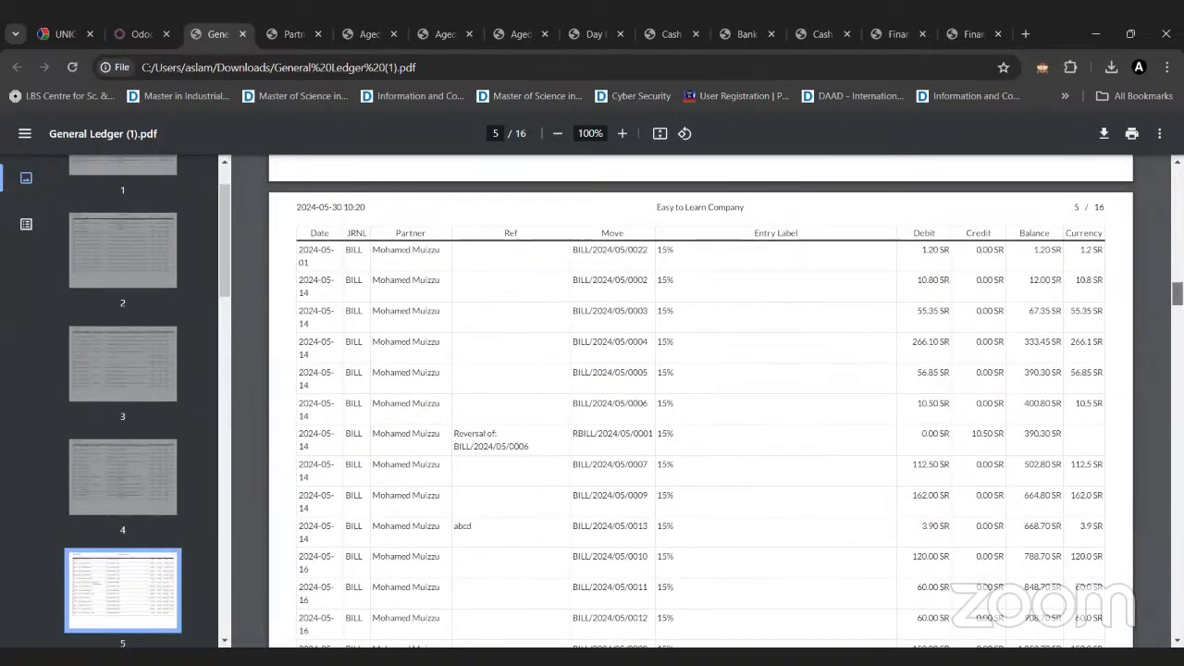
scroll(701, 398, down, 5)
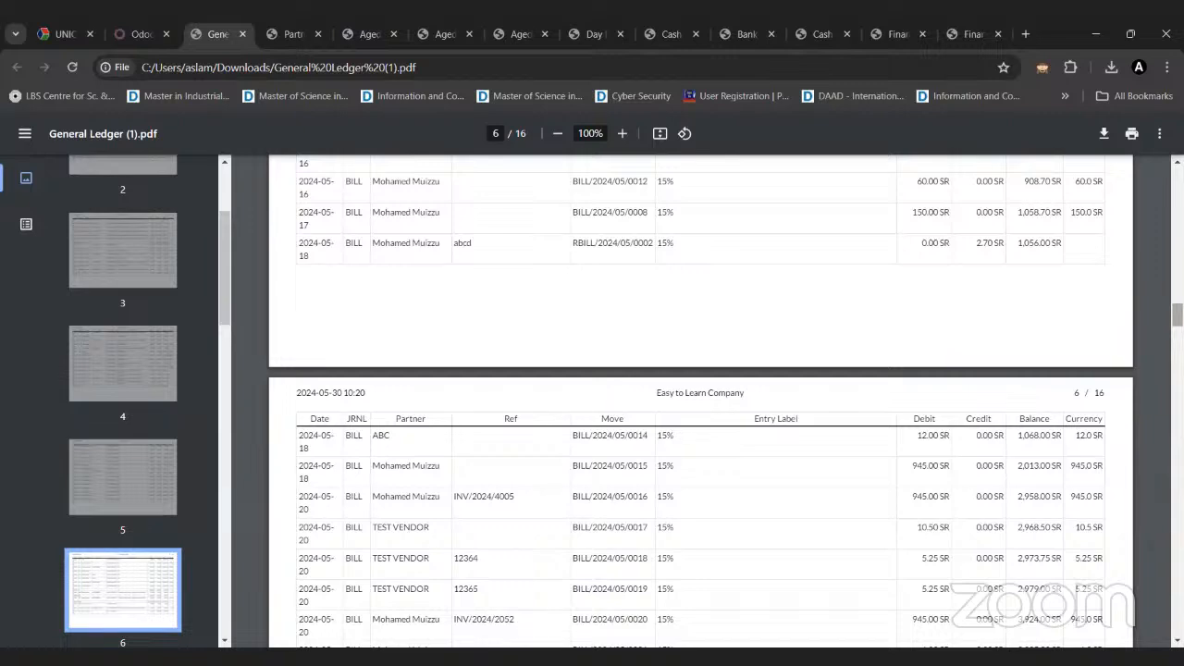
drag(1178, 315, 1178, 178)
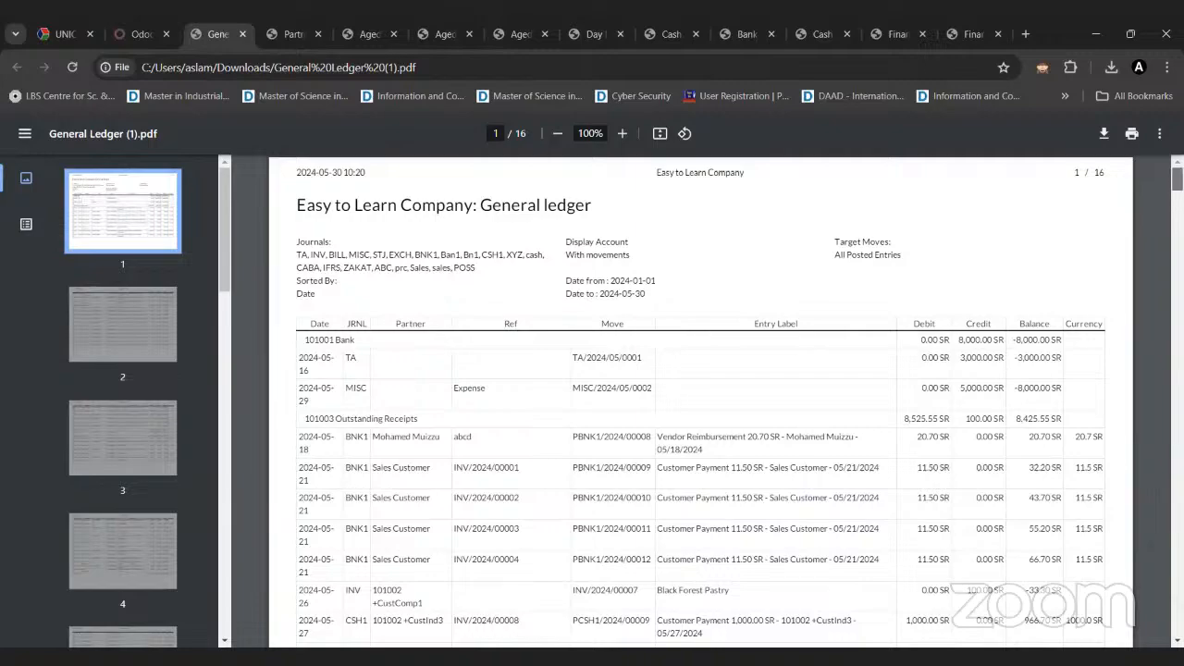
scroll(701, 397, down, 6)
scroll(700, 398, up, 4)
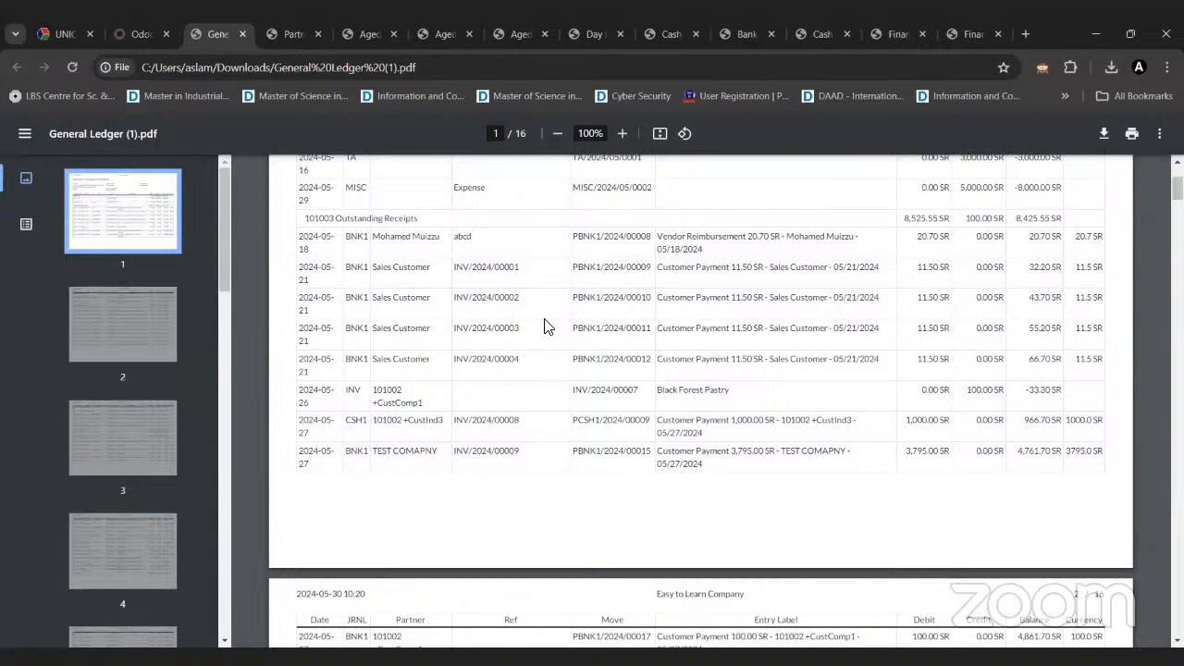
- Return to Odoo, dismiss the General Ledger options and open the Trial Balance options from the Audit Reports
click(139, 34)
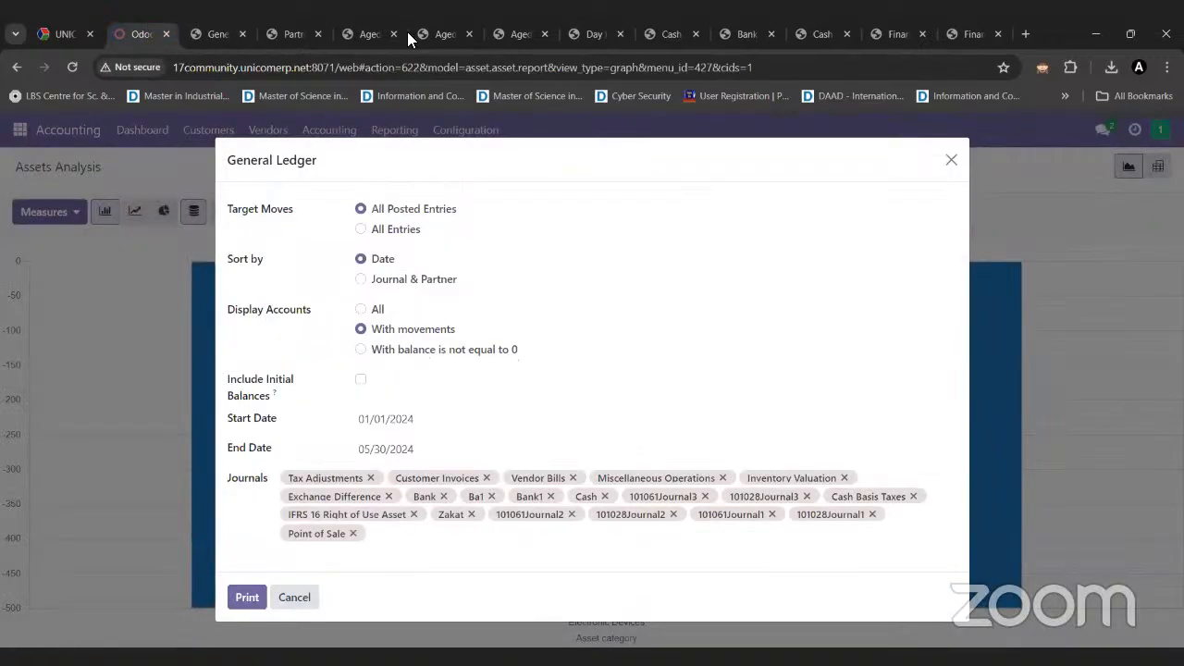
click(951, 160)
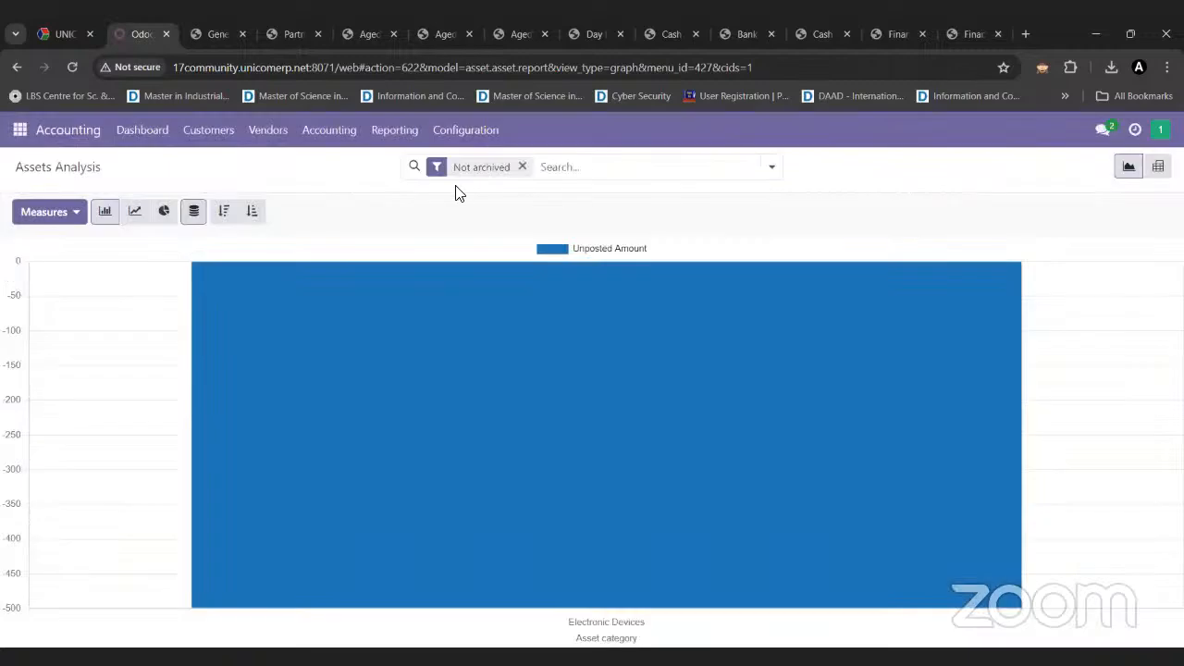
click(396, 134)
click(465, 131)
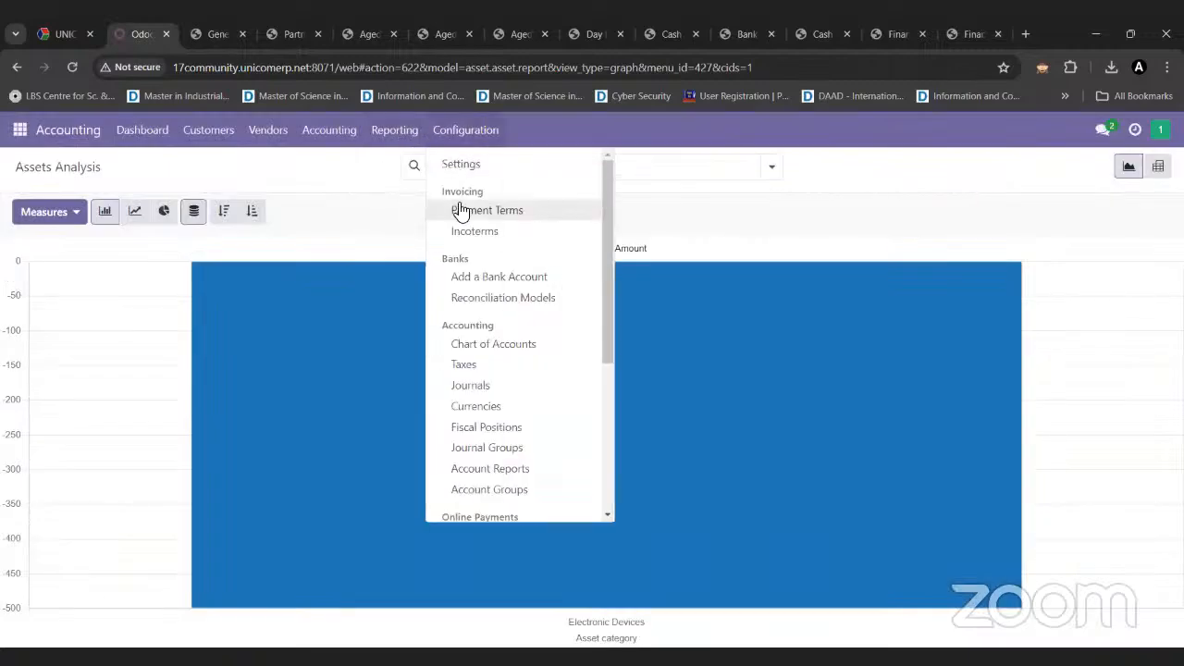
mouse_move(396, 145)
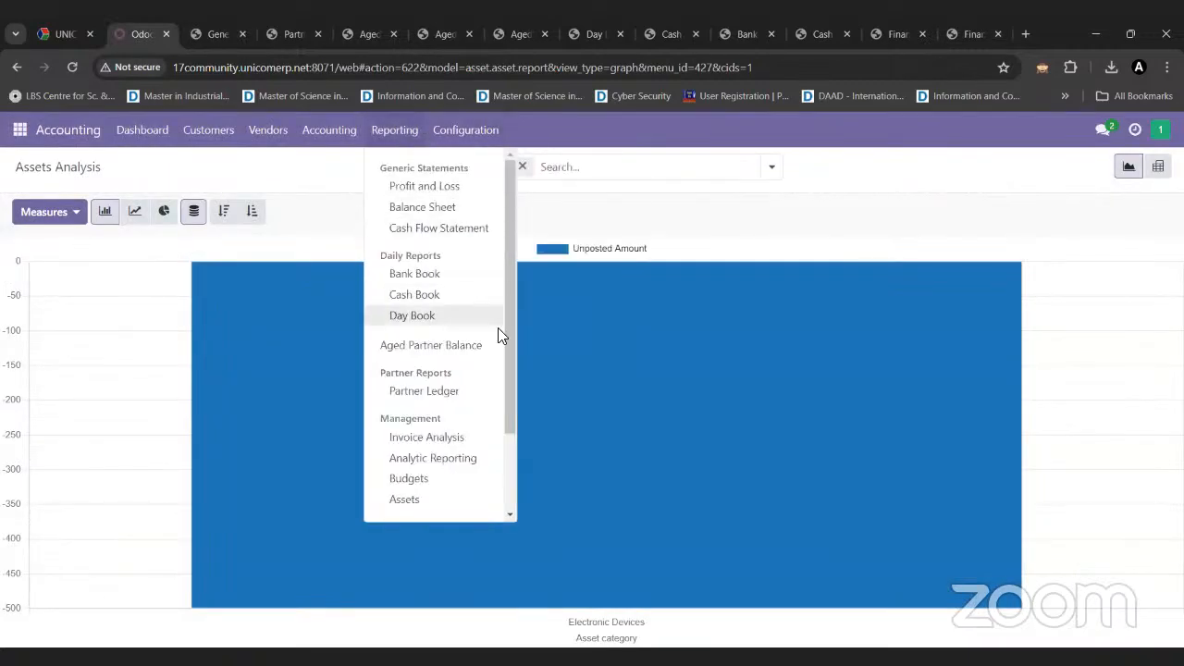
drag(511, 333, 529, 457)
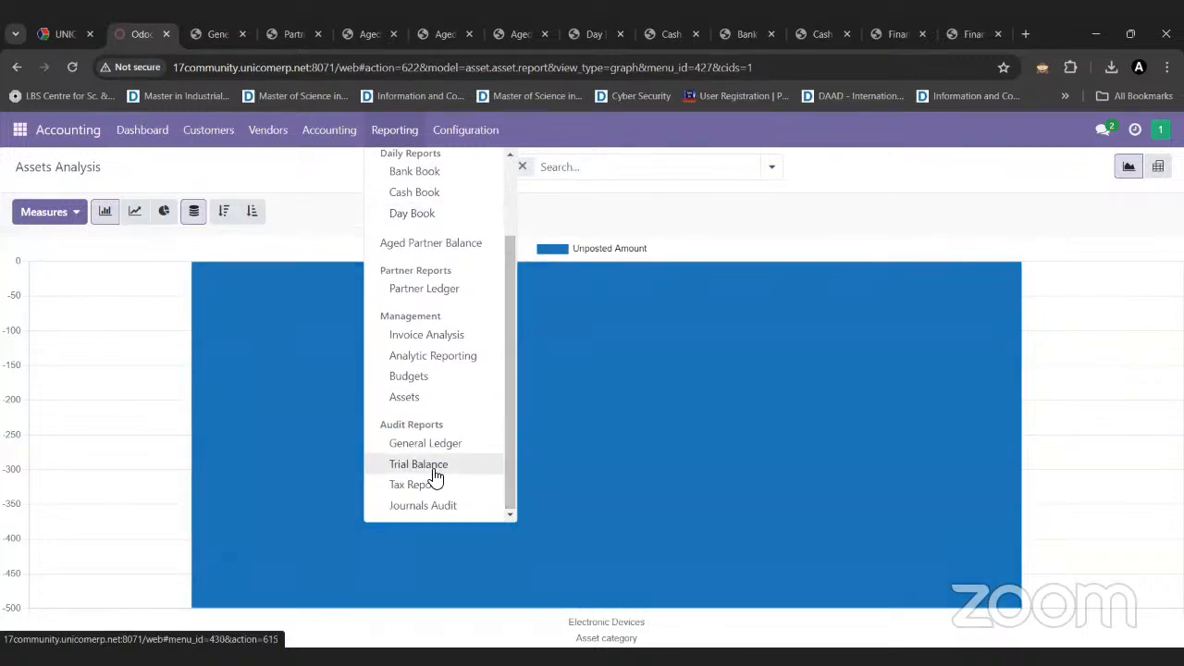
click(434, 472)
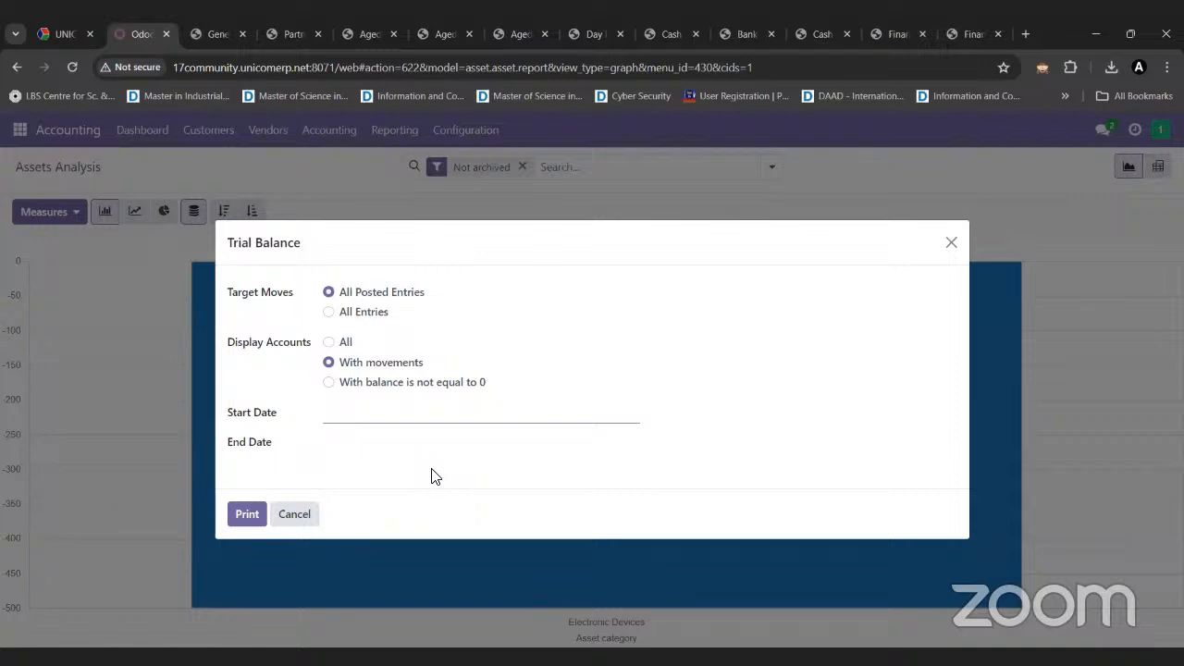
- Set the Trial Balance start date to 01/01/2024 and the end date to 05/30/2024
click(416, 419)
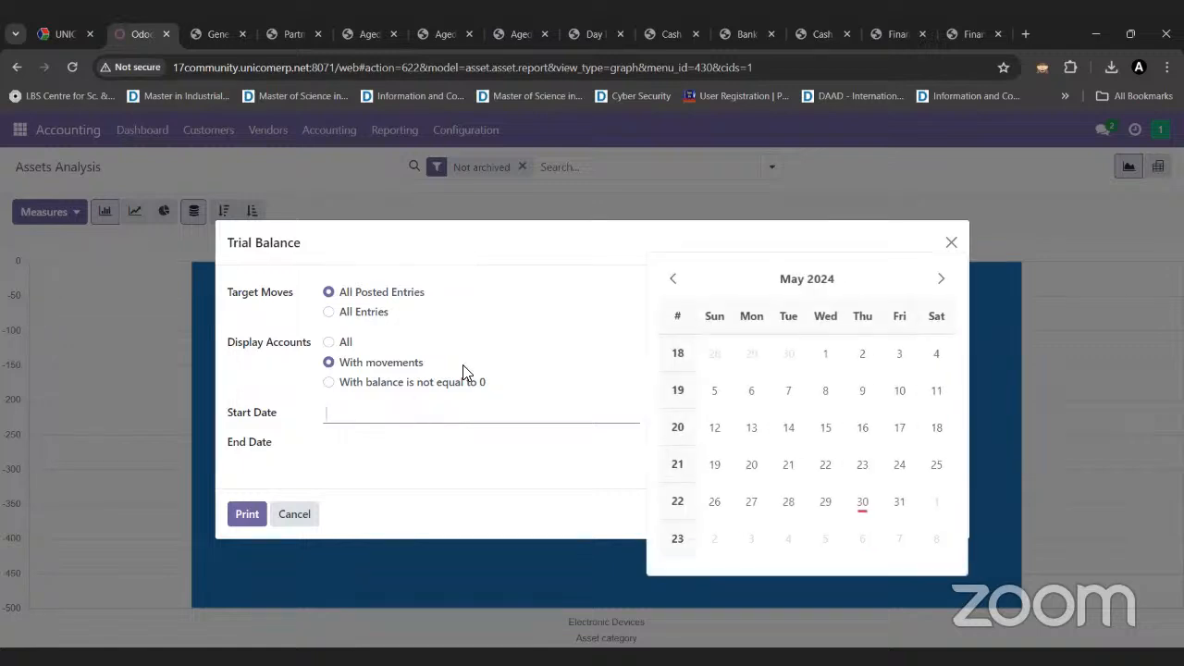
triple_click(673, 278)
click(673, 279)
click(747, 356)
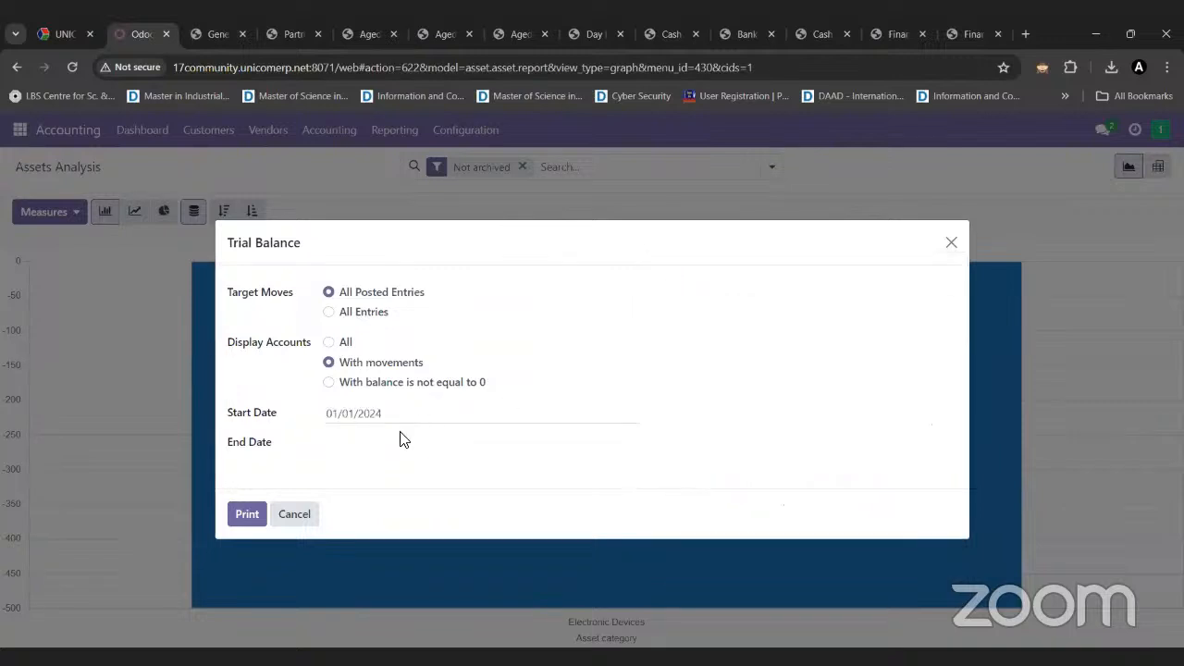
click(402, 447)
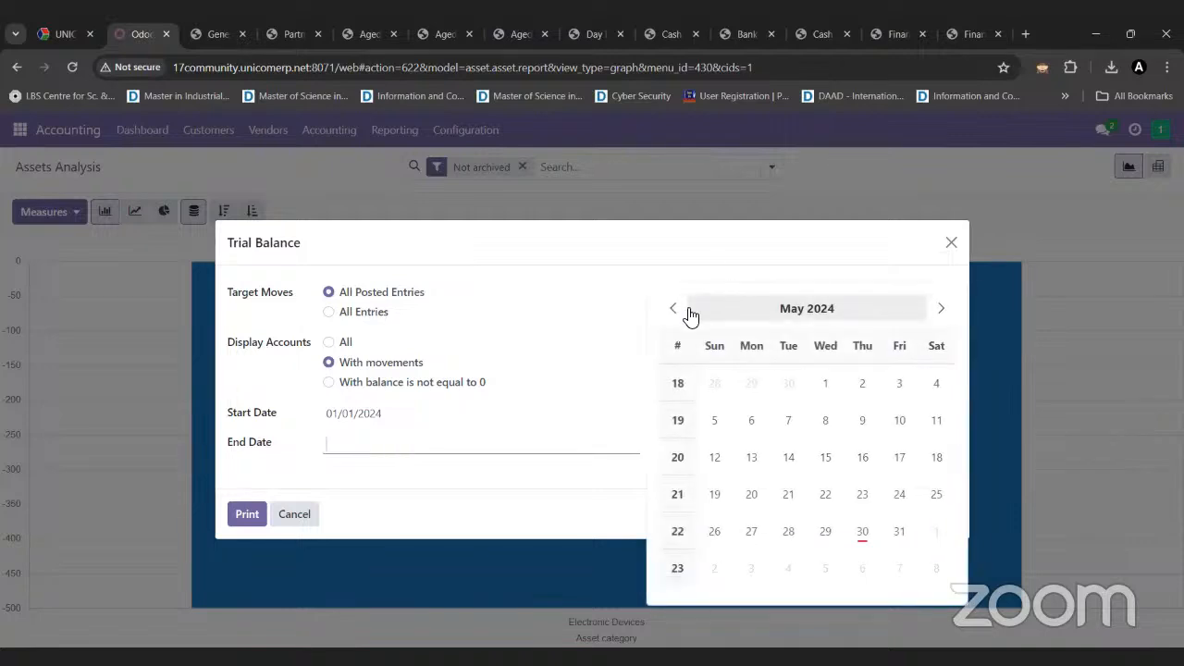
click(865, 531)
- Print the Trial Balance, keep the download and open Trial Balance.pdf to review its display account setting and account rows
click(249, 518)
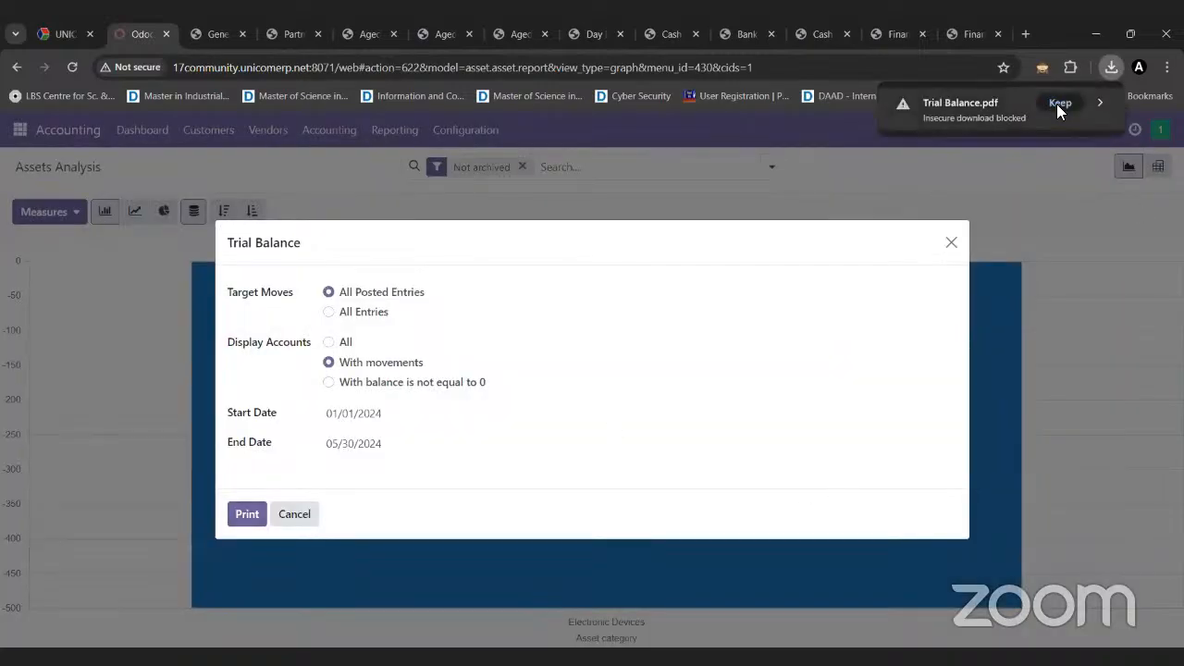
click(1057, 104)
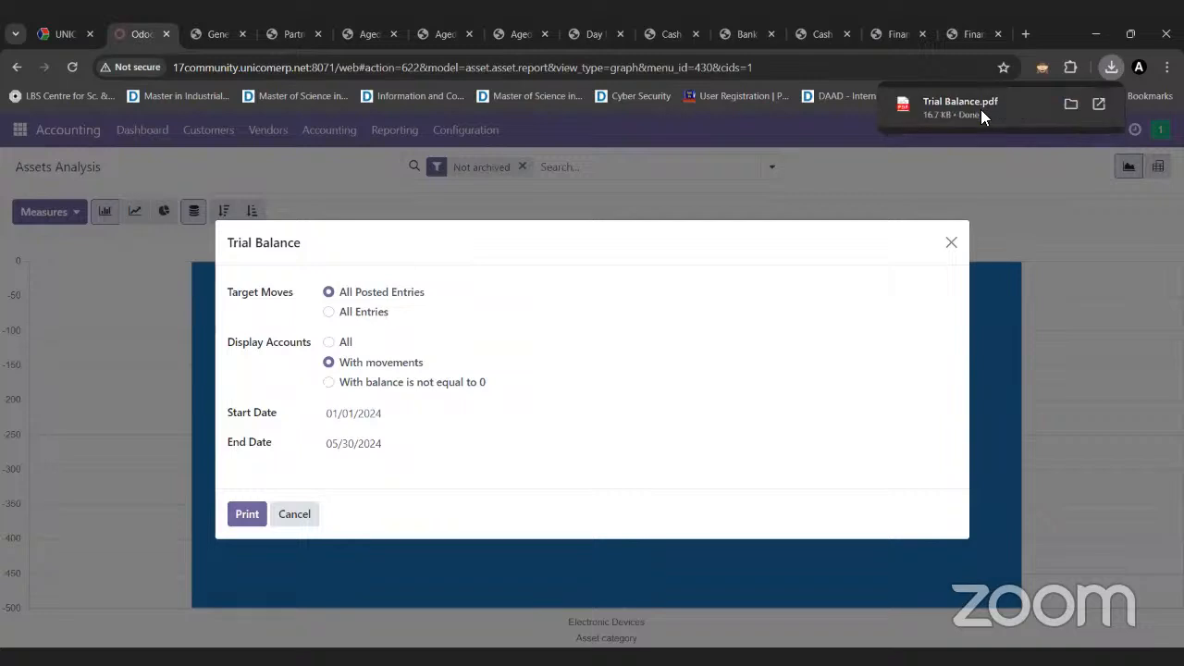
click(981, 110)
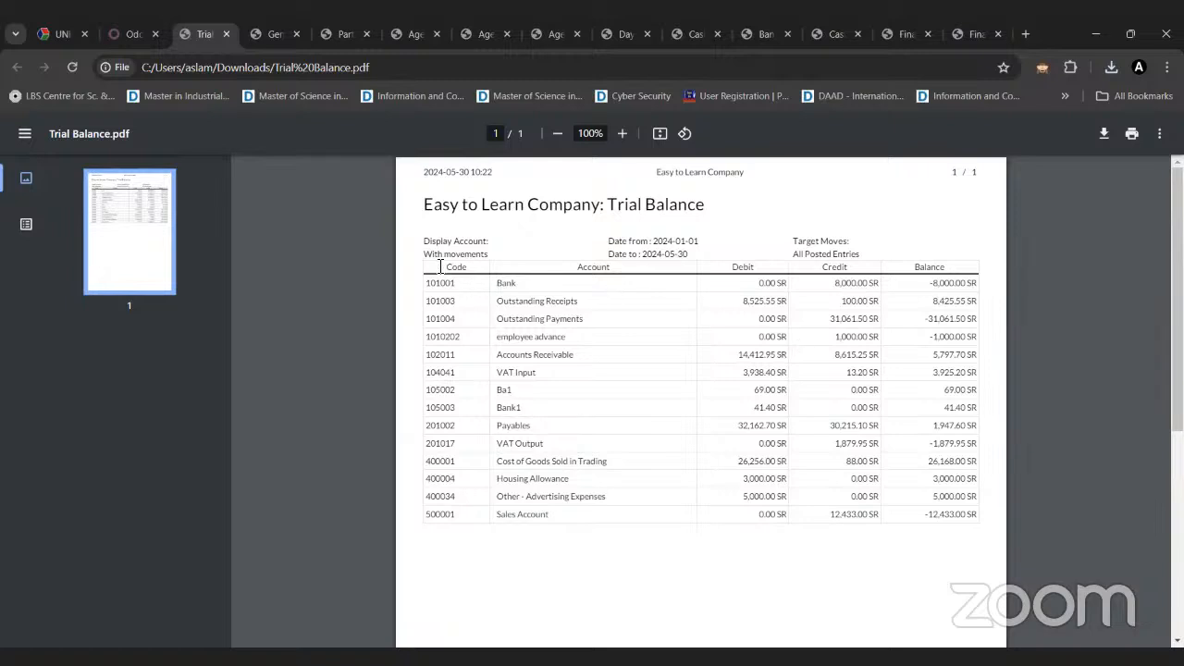
drag(425, 251, 490, 255)
click(524, 271)
- Return to Odoo, dismiss the Trial Balance options and open the Tax Report options from the Audit Reports
click(134, 34)
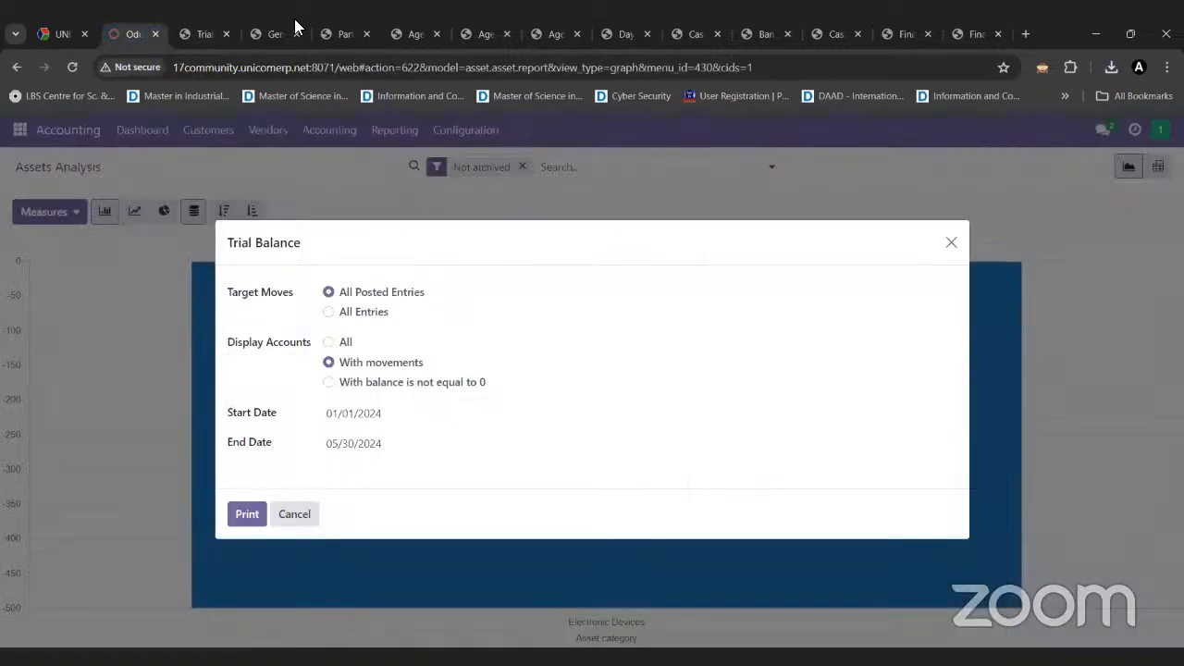
click(952, 243)
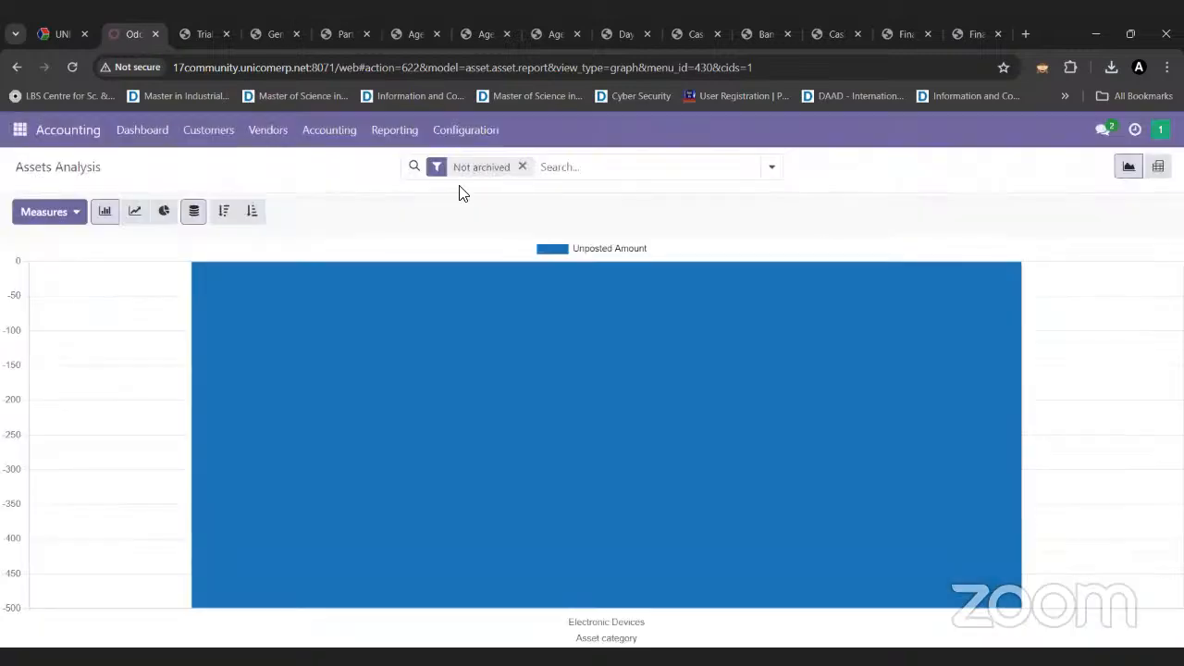
click(398, 131)
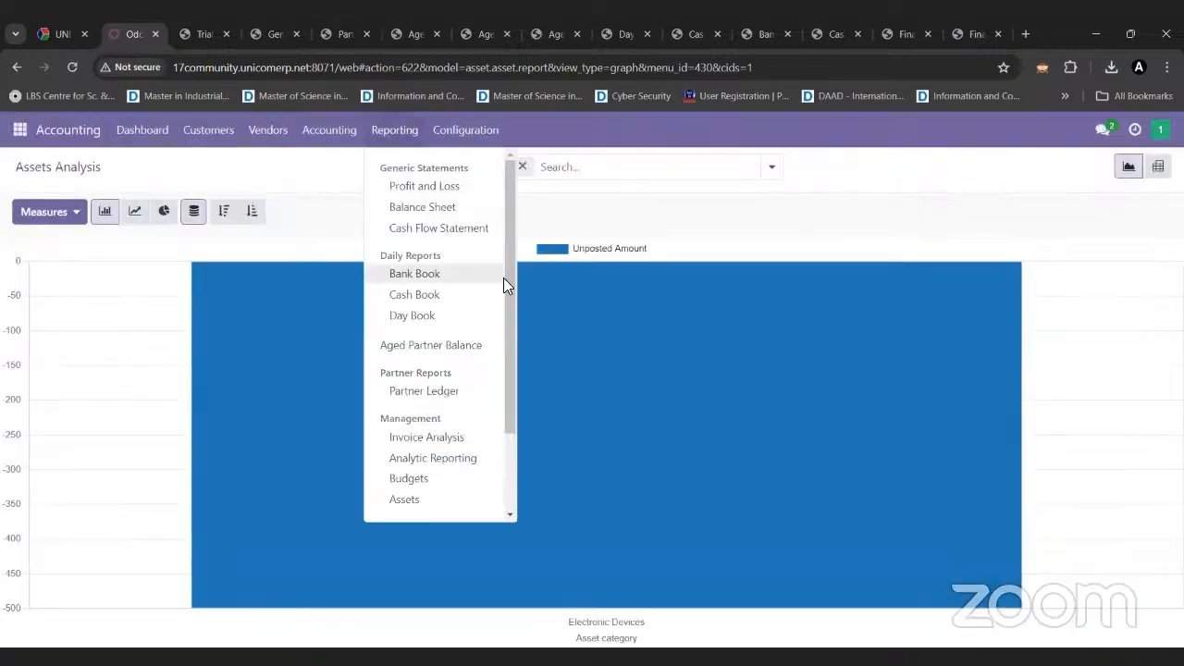
drag(506, 287, 506, 377)
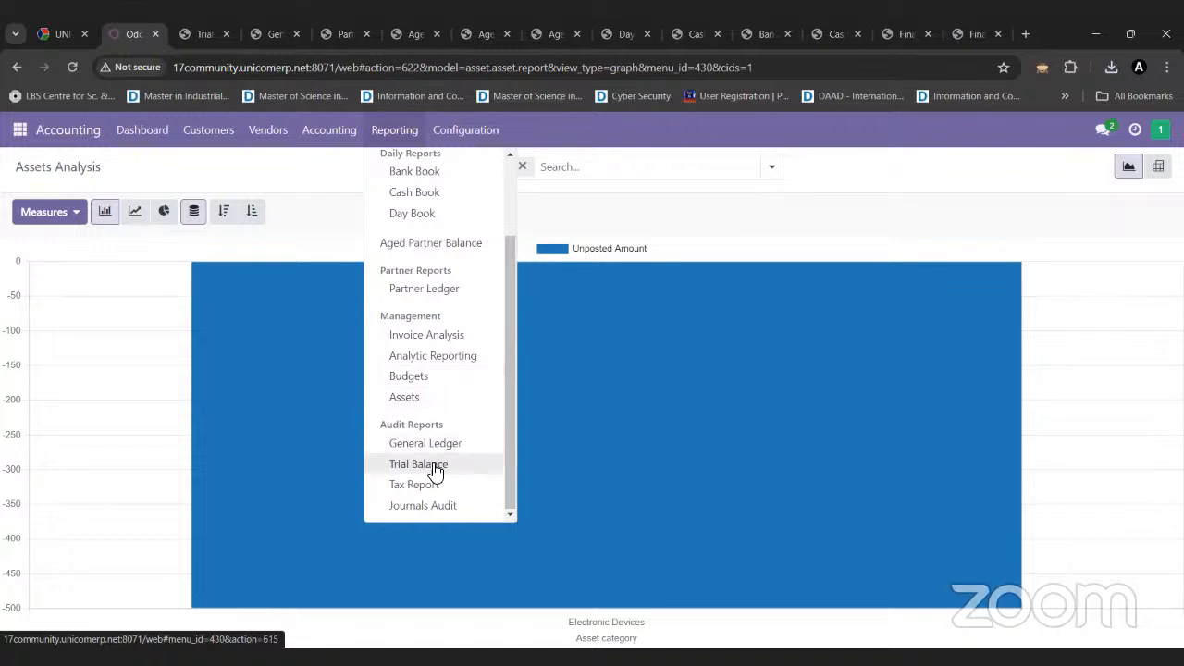
click(413, 485)
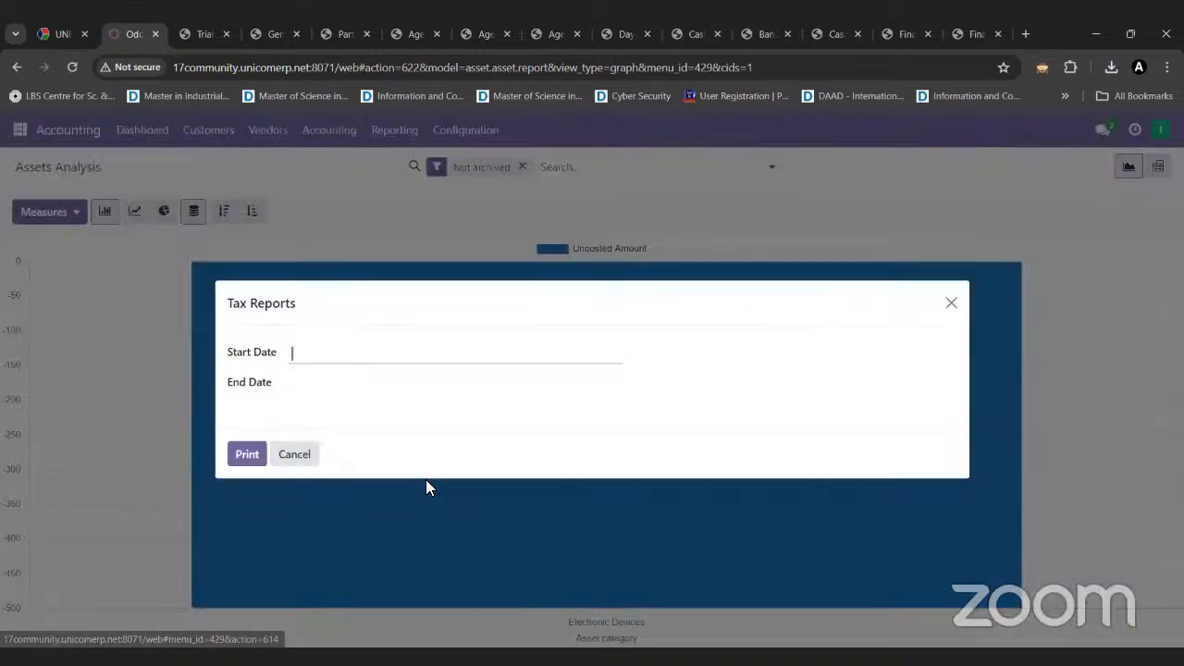
- Set the Tax Report start date to 01/01/2024 and the end date to 05/30/2024
click(376, 368)
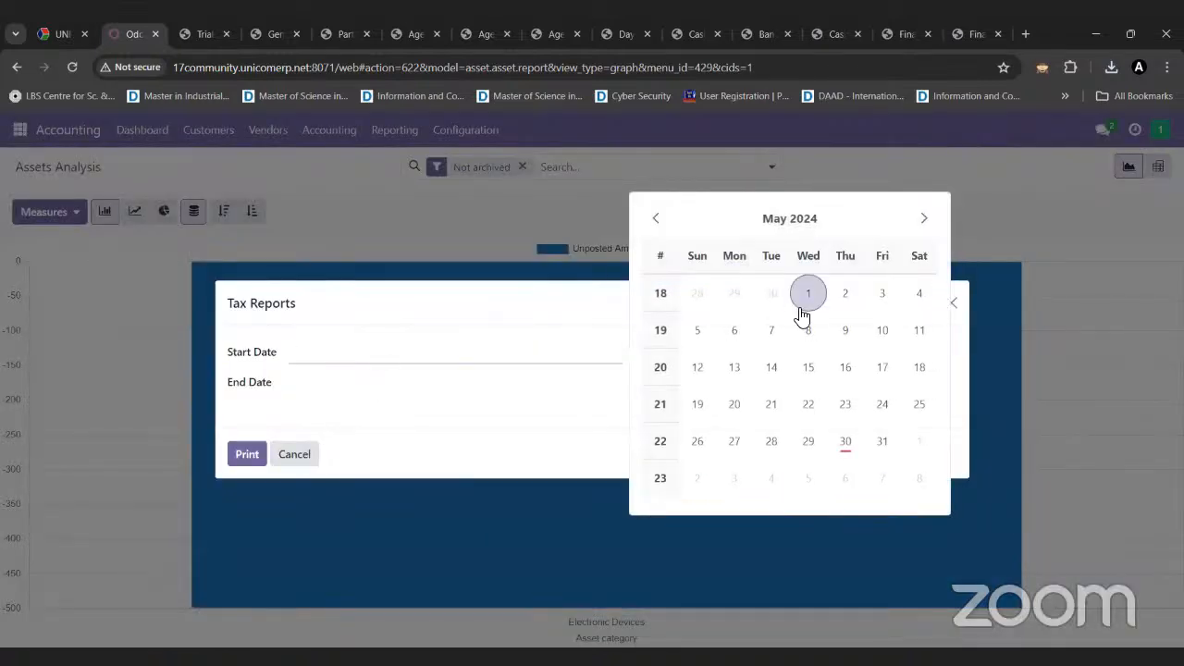
click(656, 219)
click(656, 219)
click(656, 219)
click(656, 220)
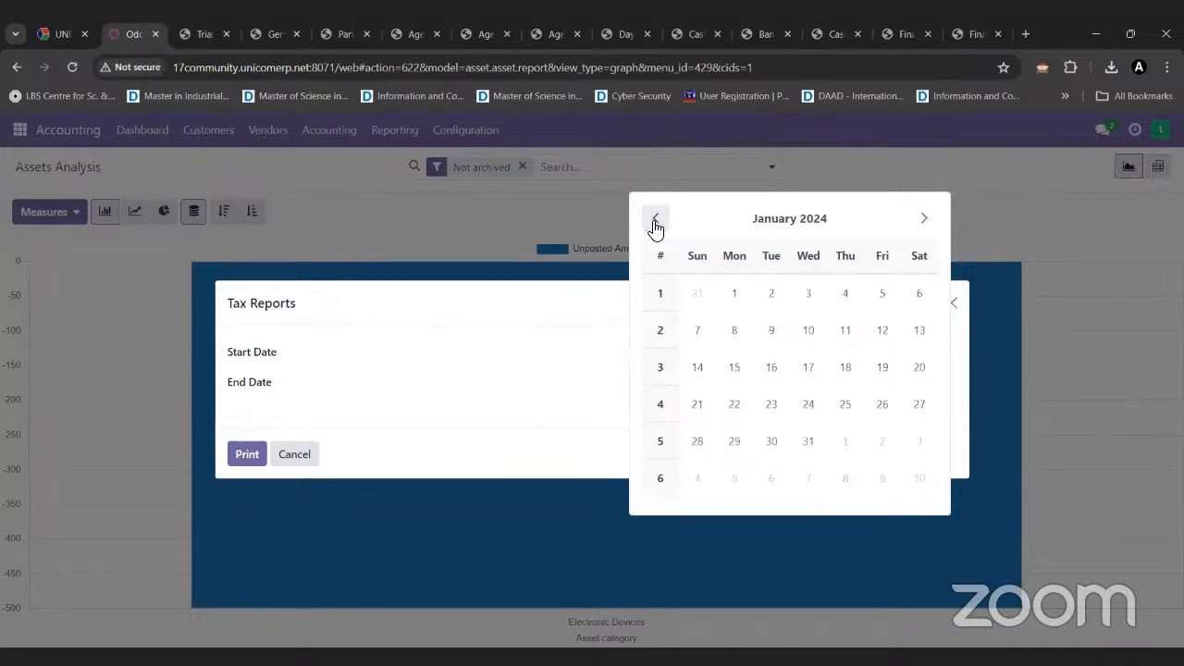
click(745, 298)
click(484, 389)
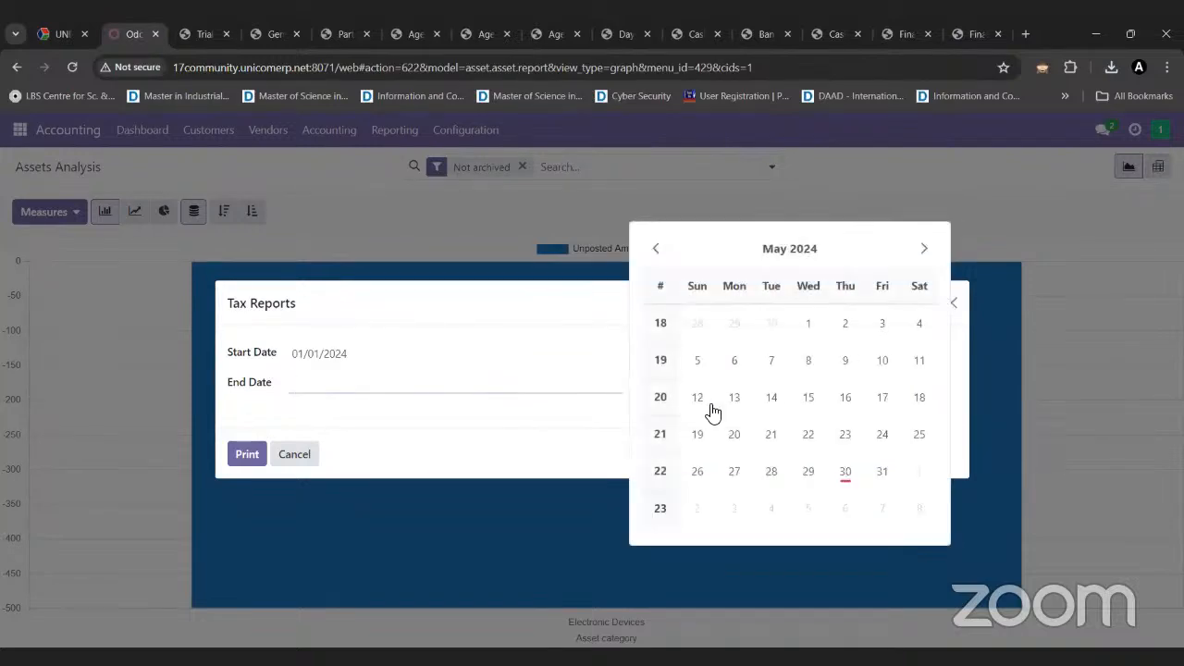
click(845, 471)
- Print the Tax Report, keep the downloaded file and open Tax Report.pdf
click(255, 460)
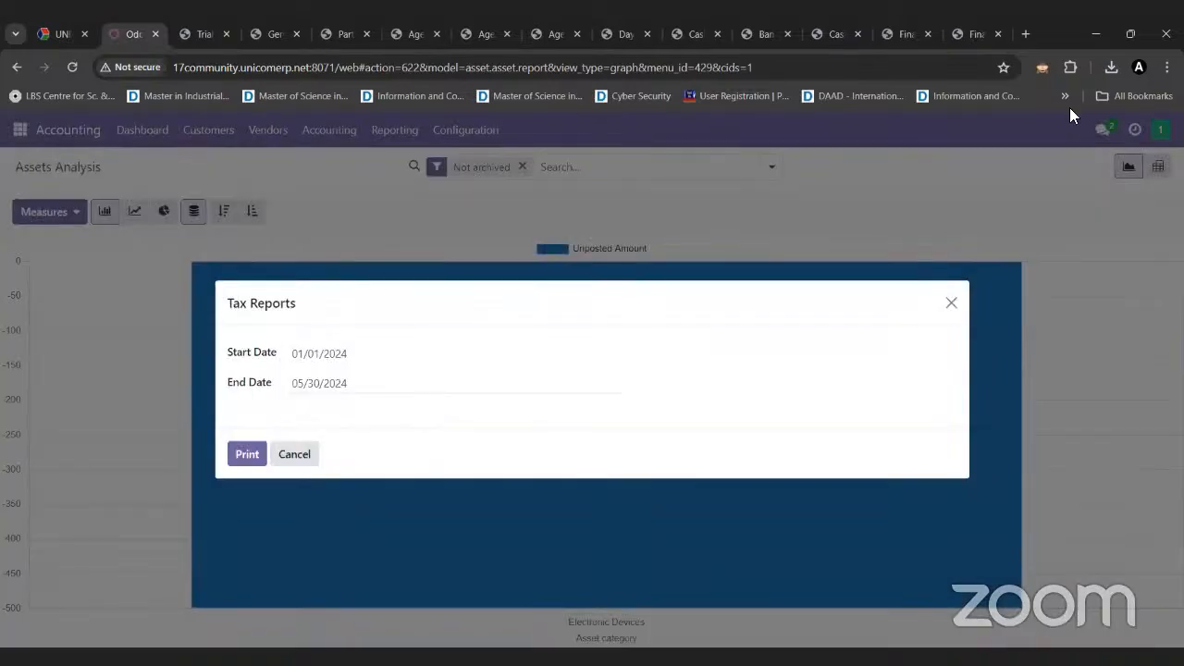
click(1060, 103)
click(977, 112)
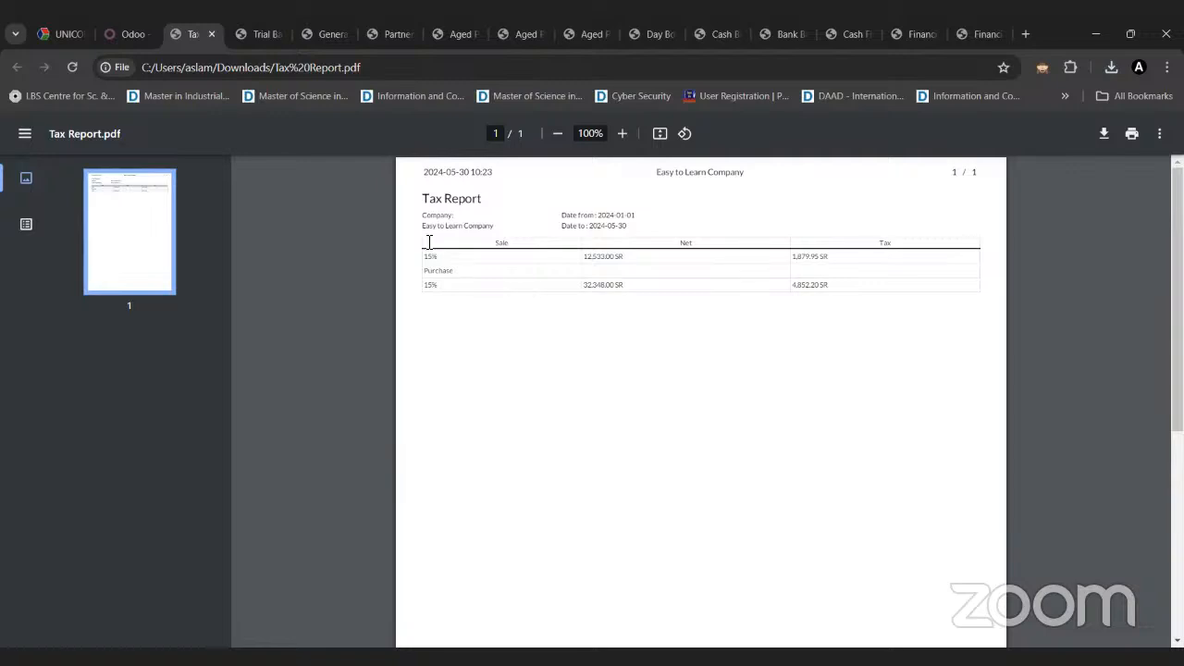
- Return to Odoo, dismiss the Tax Report options and open the Journals Audit options from the Audit Reports
click(133, 34)
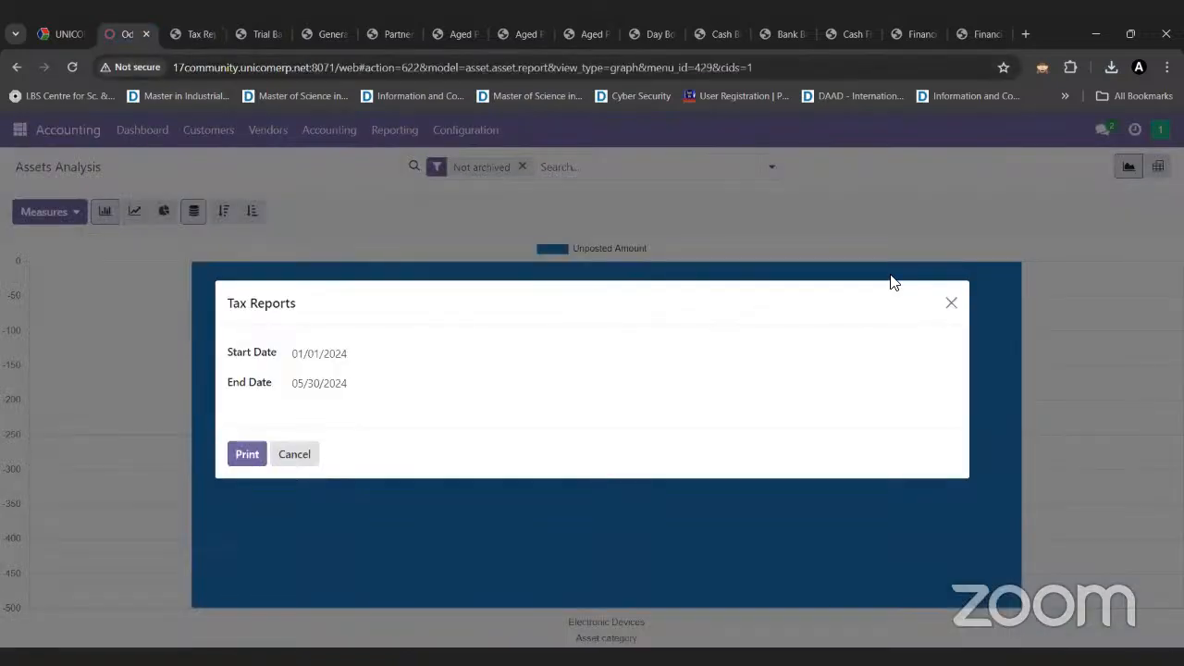
click(950, 304)
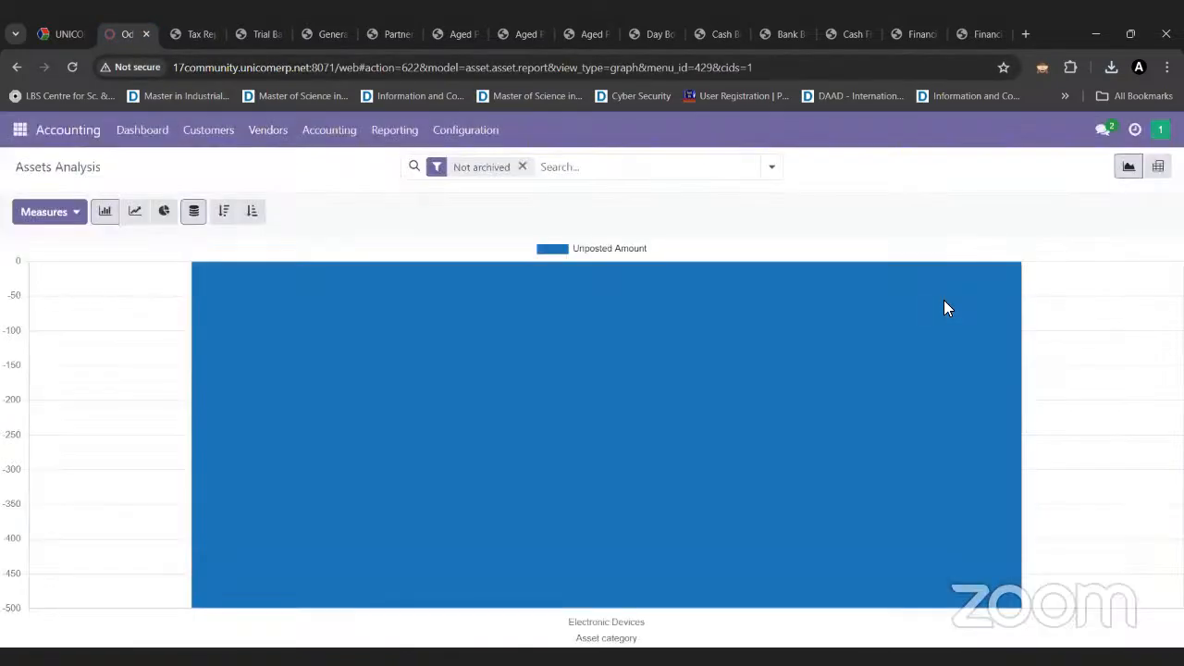
click(465, 130)
click(395, 129)
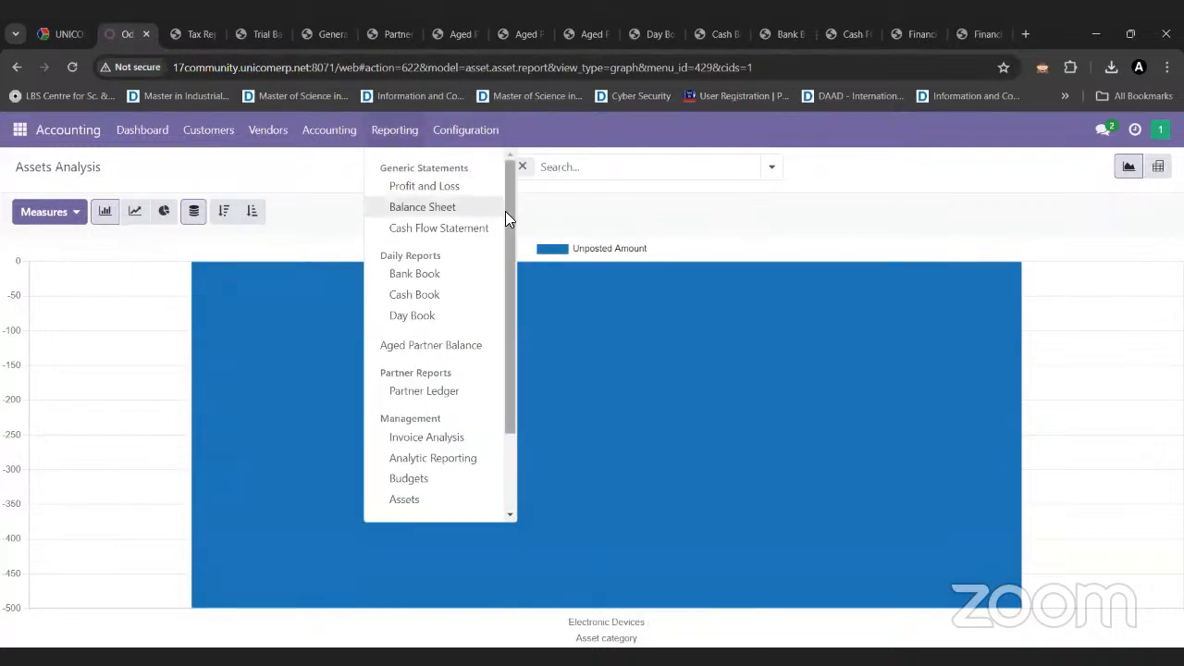
scroll(499, 307, down, 2)
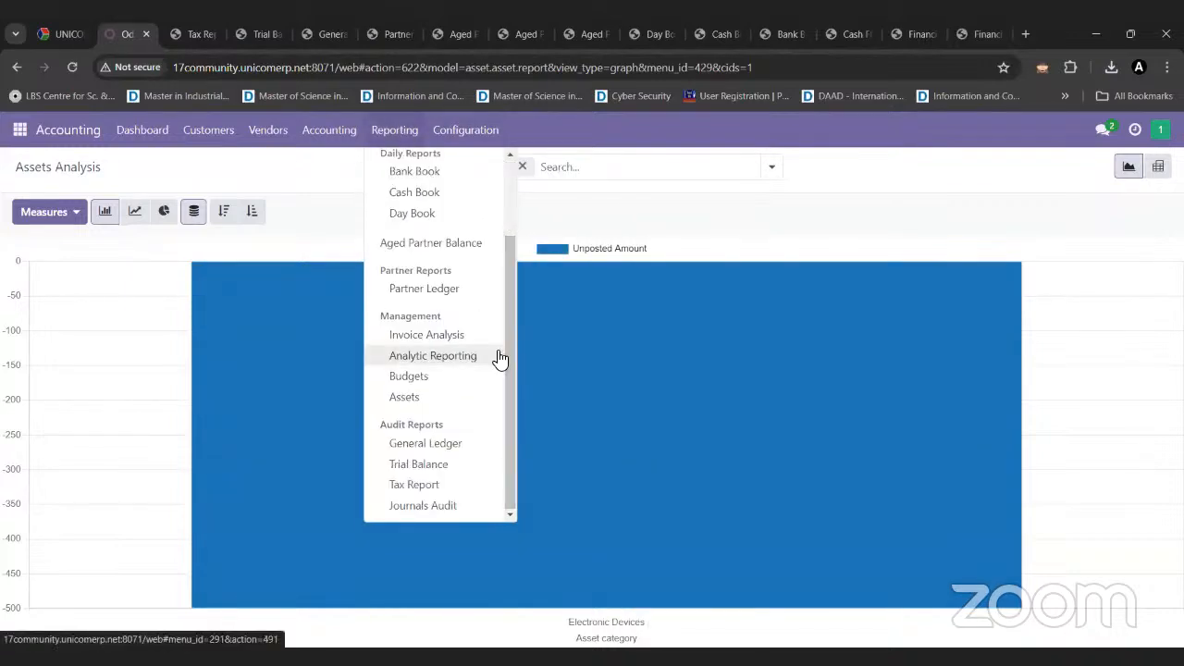
click(444, 508)
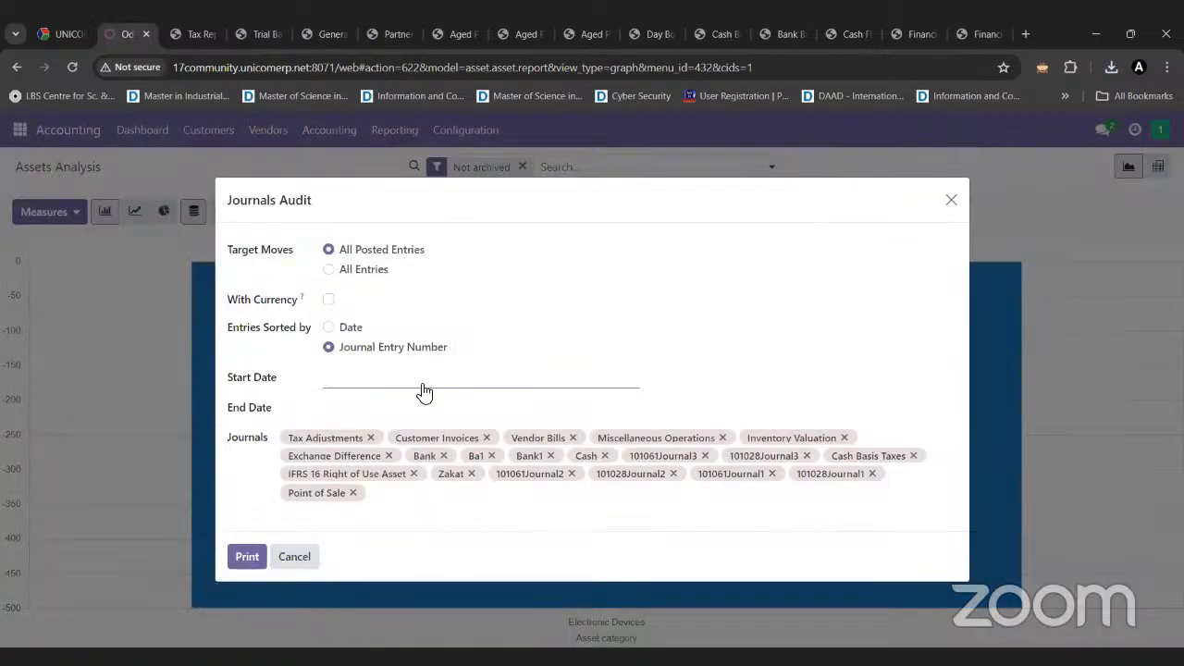
- Set the Journals Audit start date to 01/01/2024 and the end date to 05/30/2024
click(423, 387)
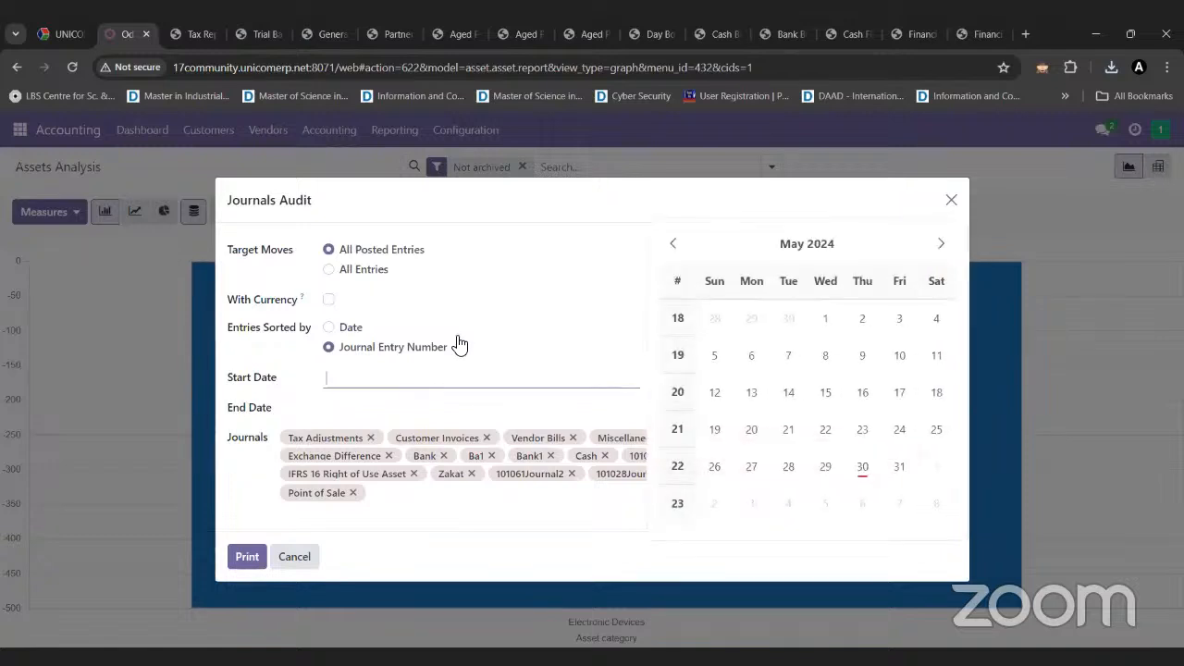
click(673, 244)
click(673, 243)
click(673, 243)
click(673, 244)
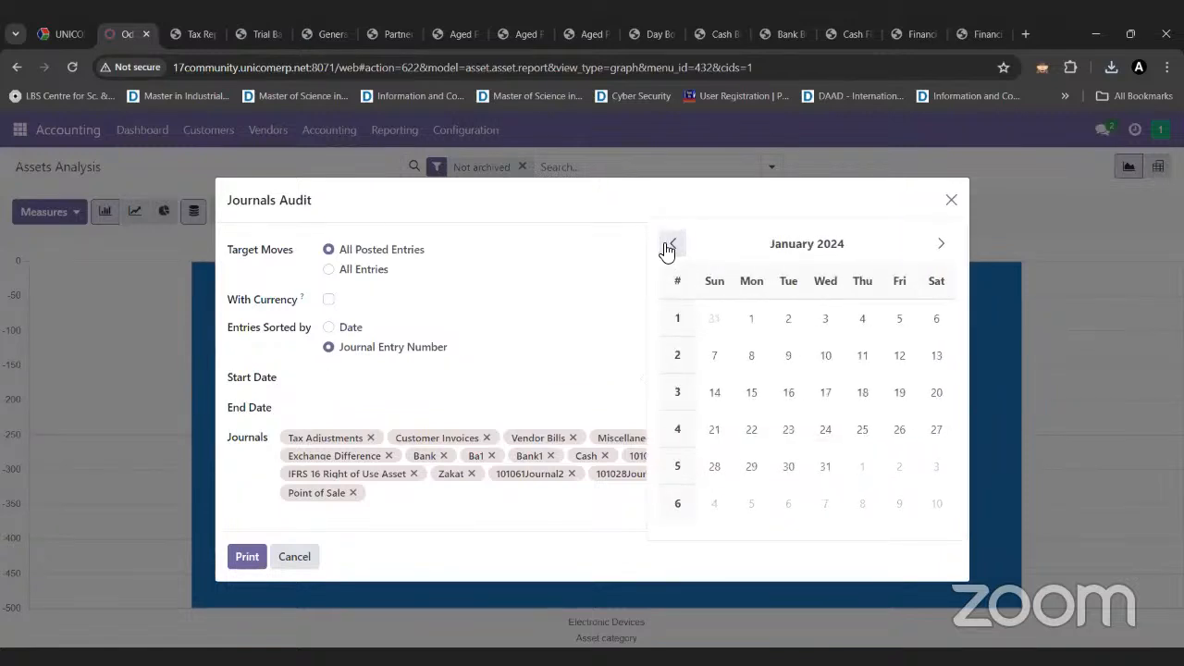
click(463, 412)
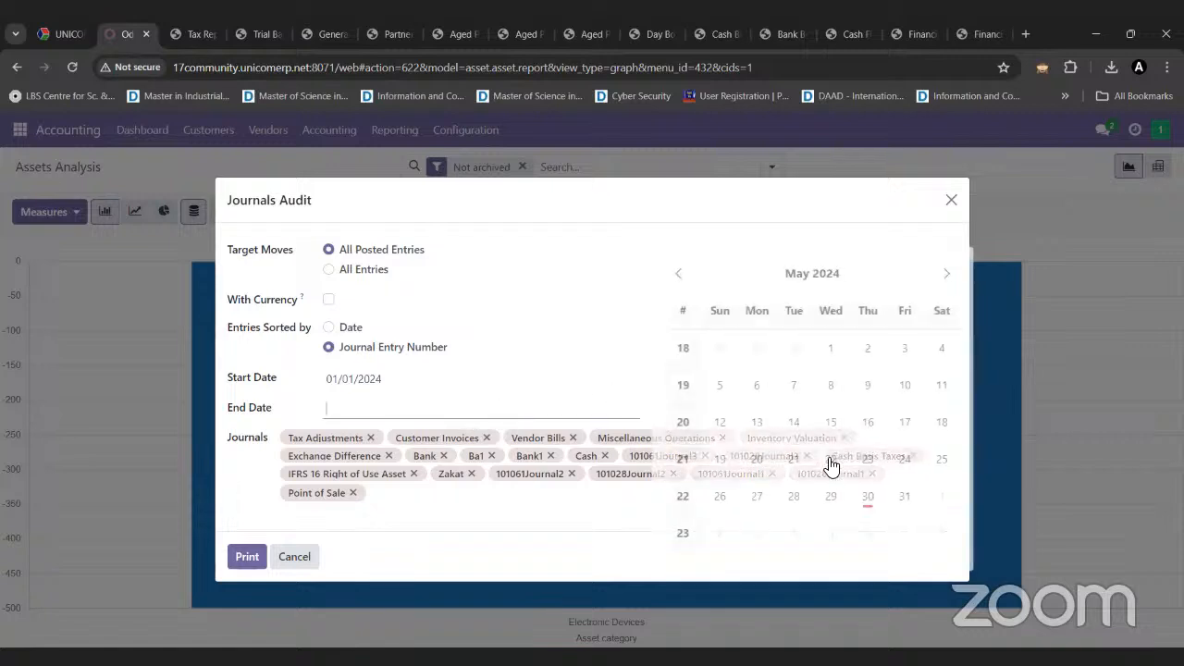
click(862, 507)
- Print the Journals Audit, keep the downloaded file and open Journals Audit (1).pdf
click(246, 556)
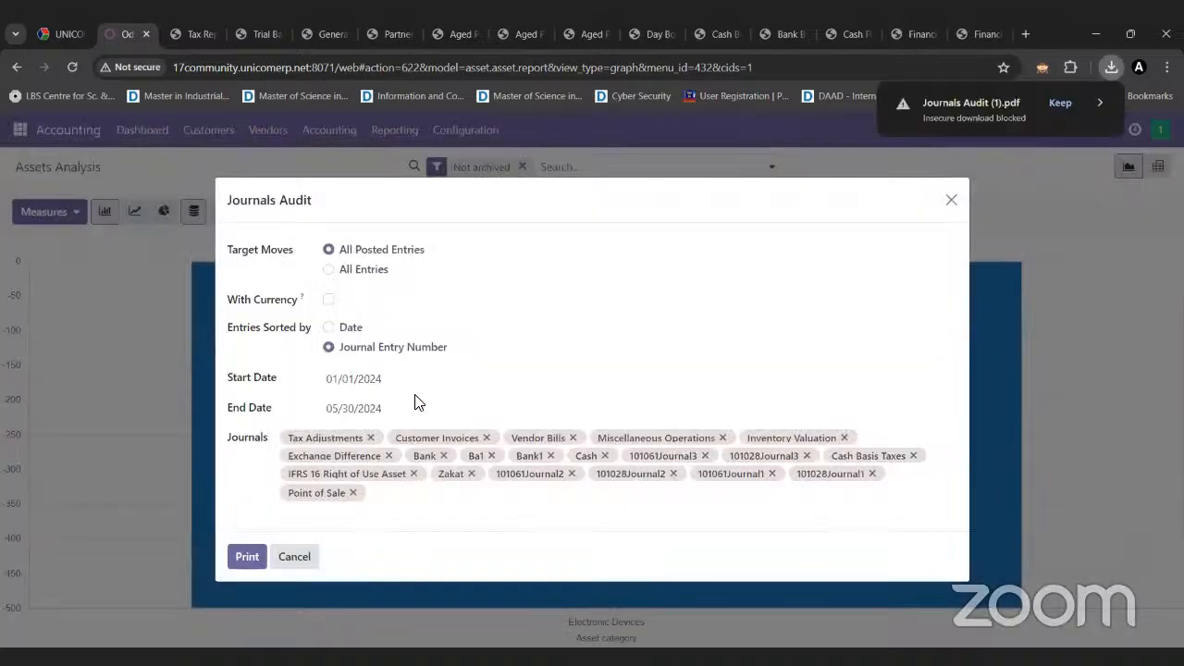
click(1062, 103)
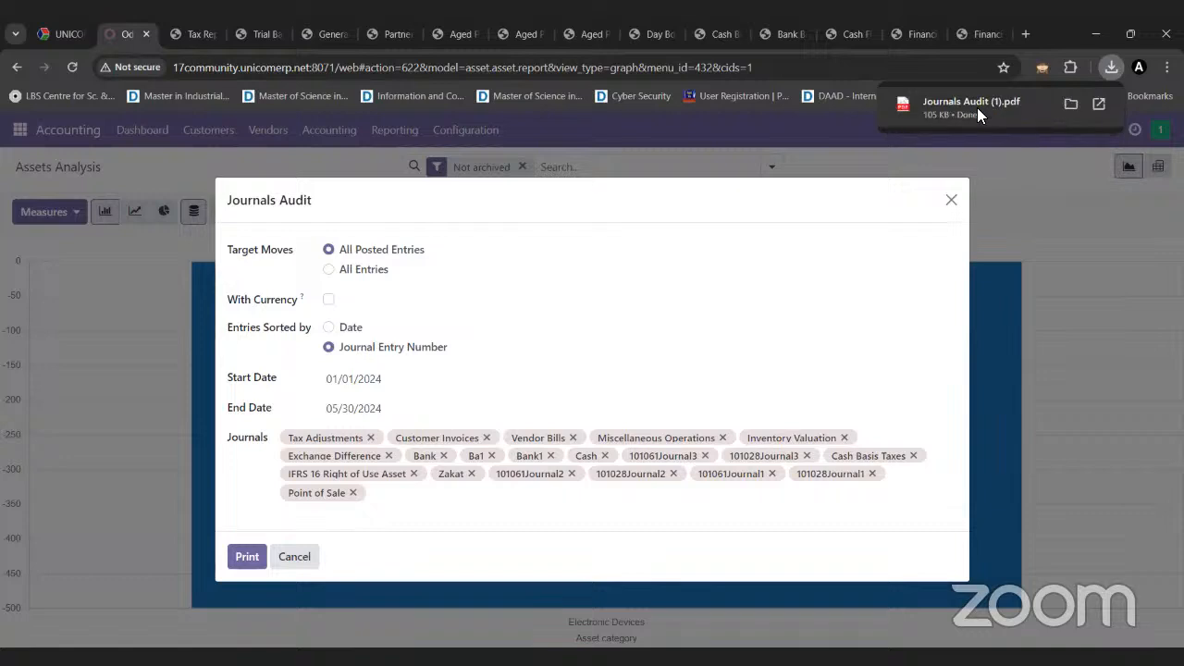
click(977, 107)
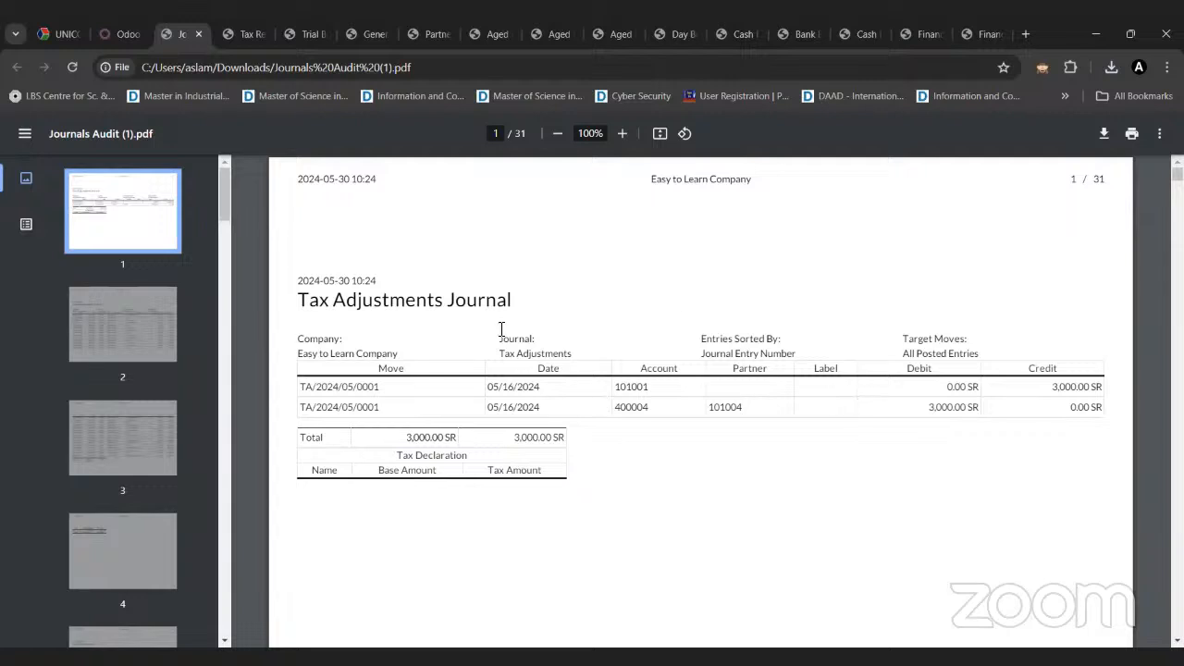
- Compare the Journals Audit options in Odoo with the Tax Adjustments Journal page of the PDF, and cancel the options
click(121, 34)
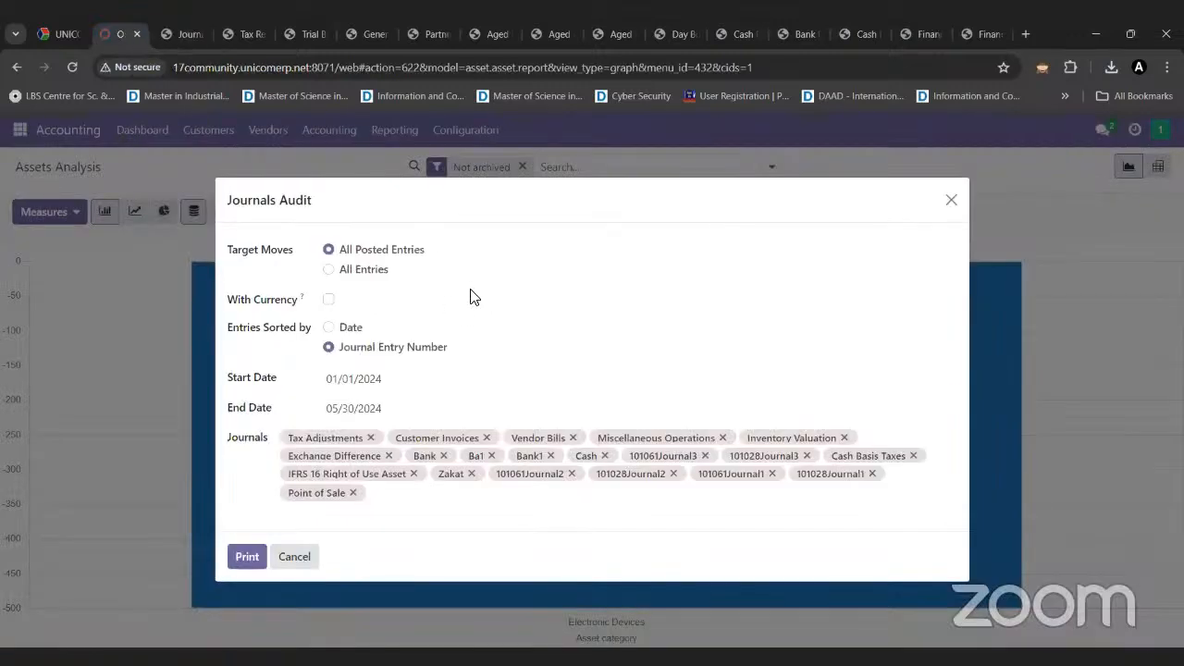
click(189, 33)
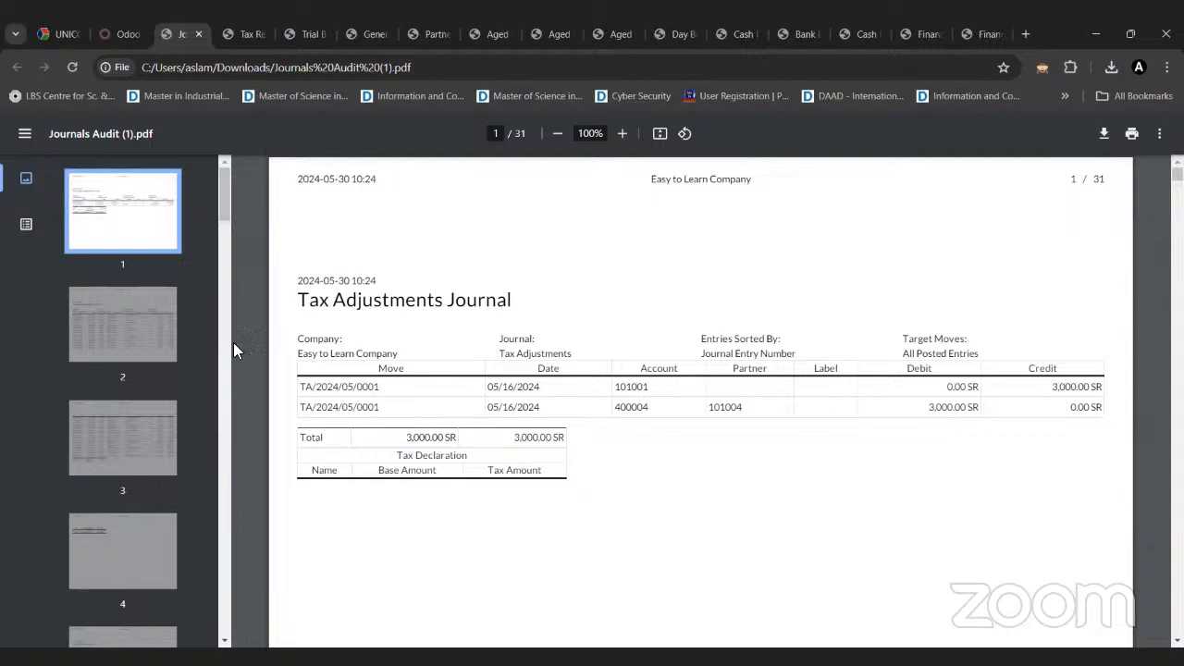
click(127, 34)
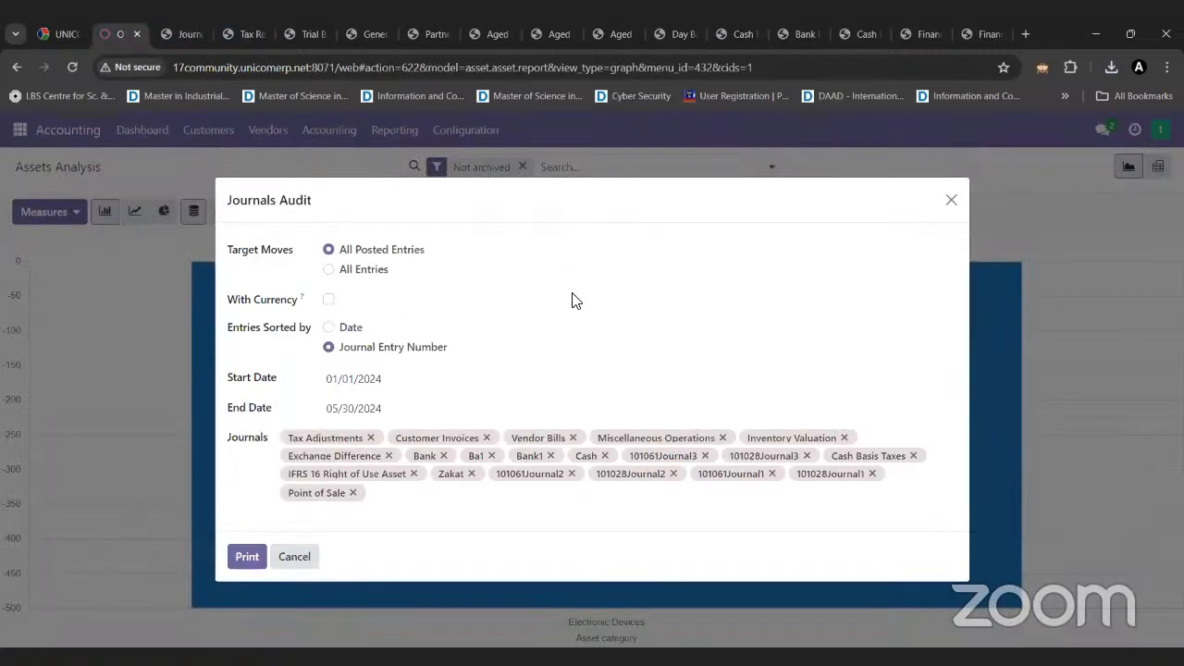
click(304, 563)
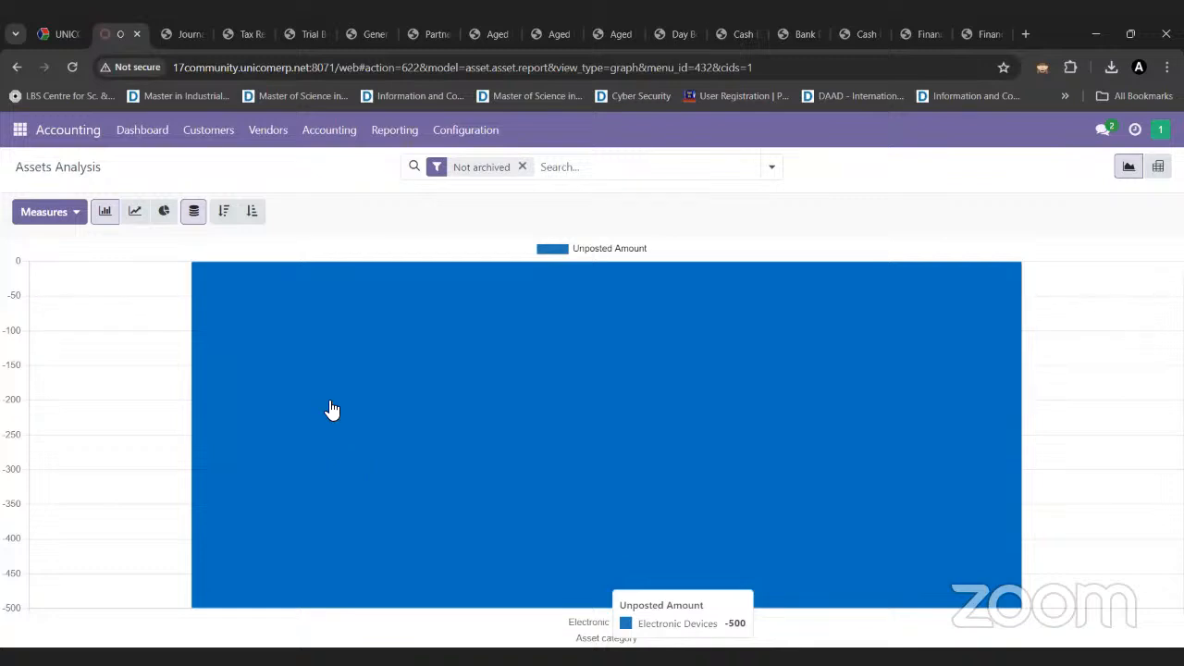
click(404, 137)
click(466, 135)
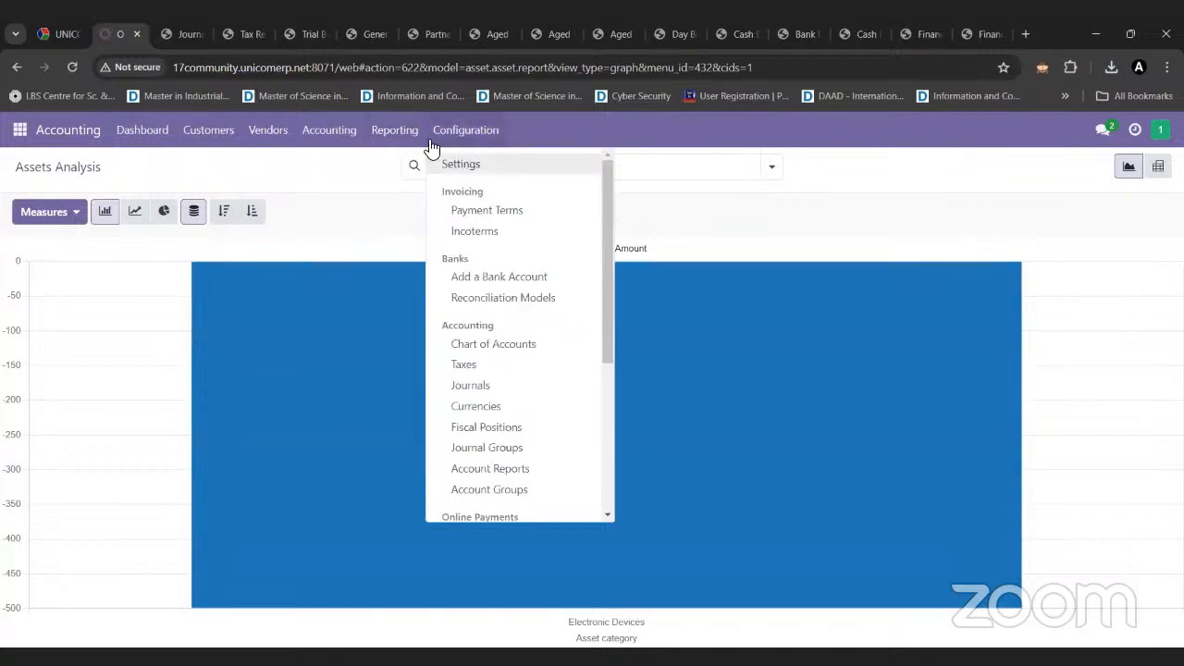
mouse_move(410, 136)
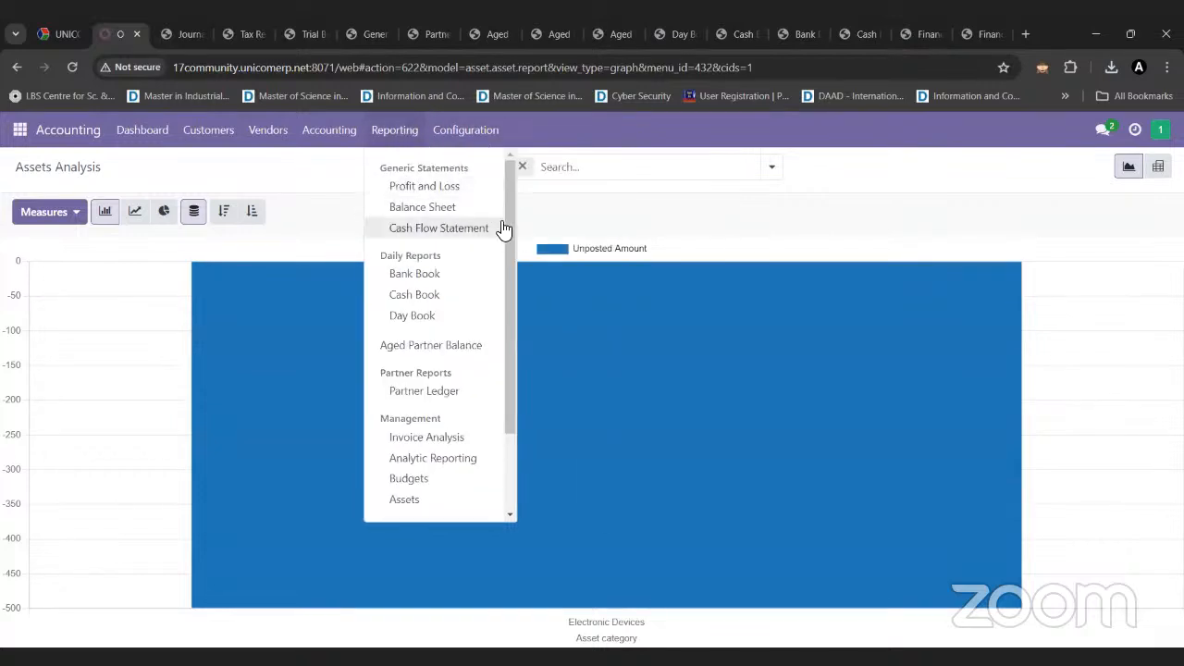
drag(507, 239, 509, 309)
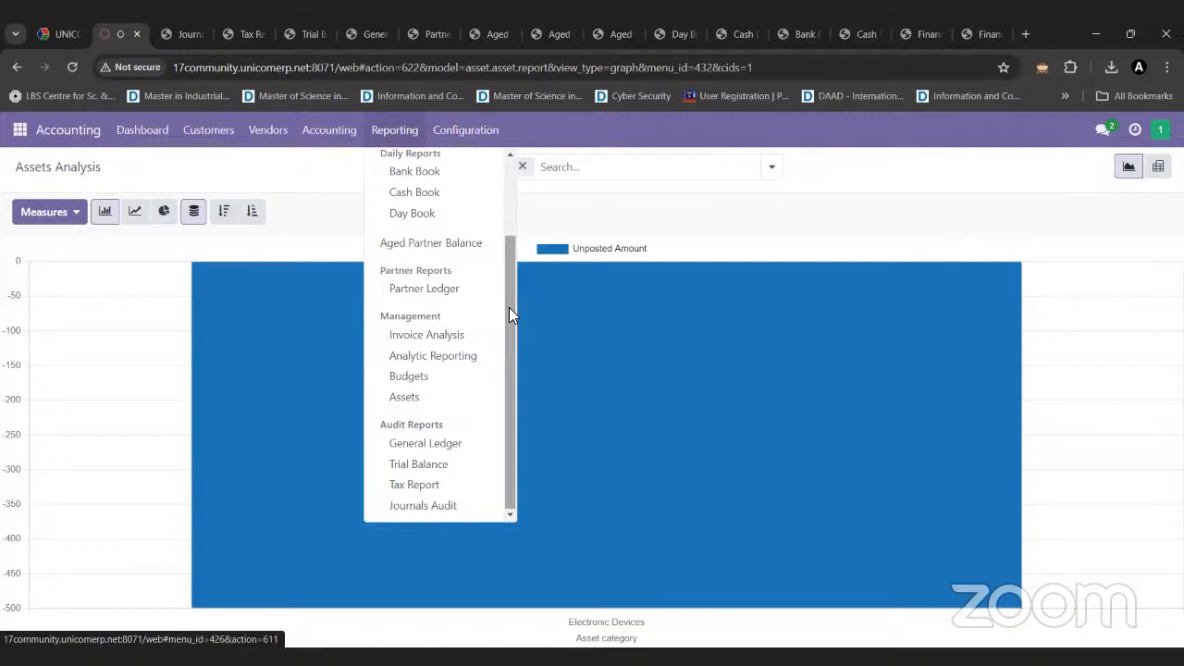
drag(509, 309, 520, 205)
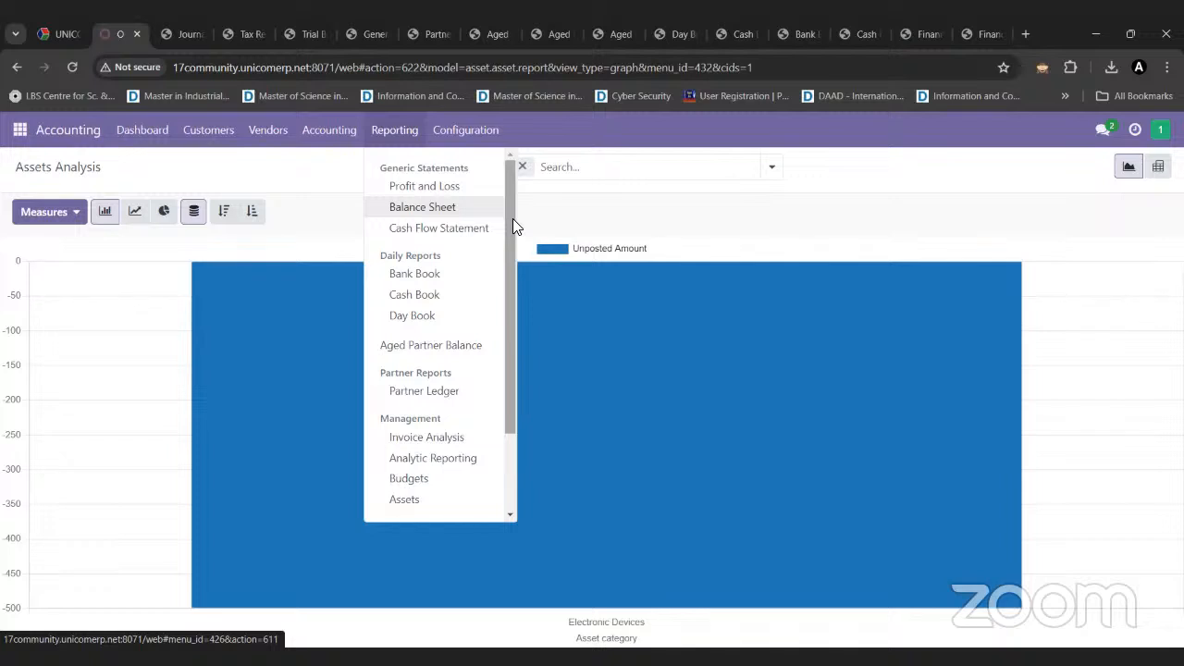
mouse_move(511, 235)
mouse_down()
mouse_move(507, 324)
mouse_move(518, 246)
mouse_up()
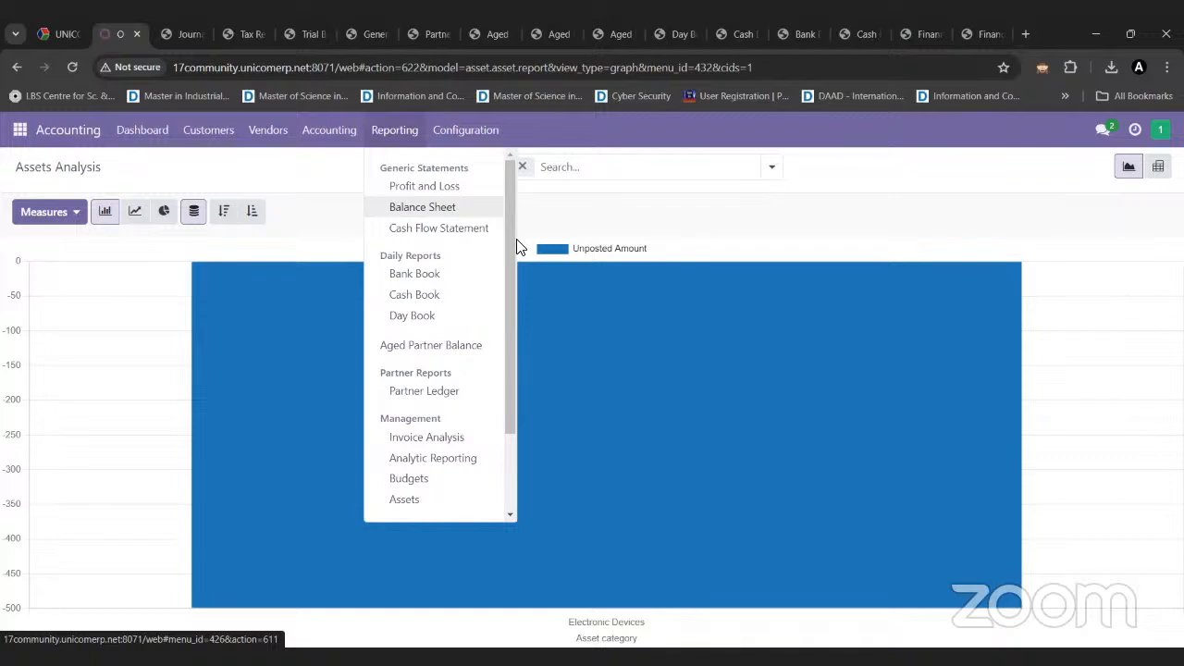